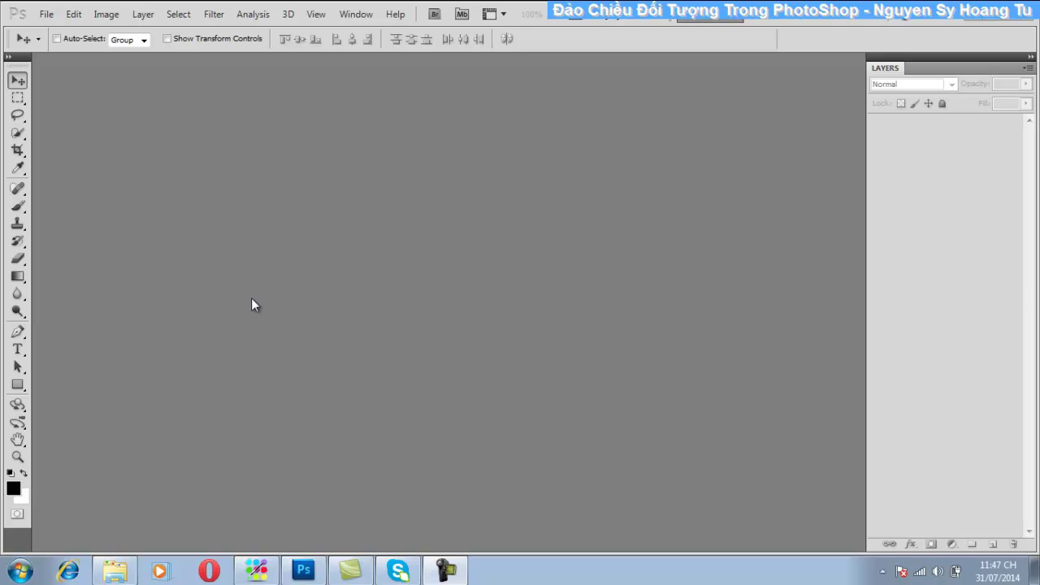
# Step: Open cong-cu-dao-chieu.psd from the Cong-Cu-Dao-Chieu folder
pyautogui.click(46, 13)
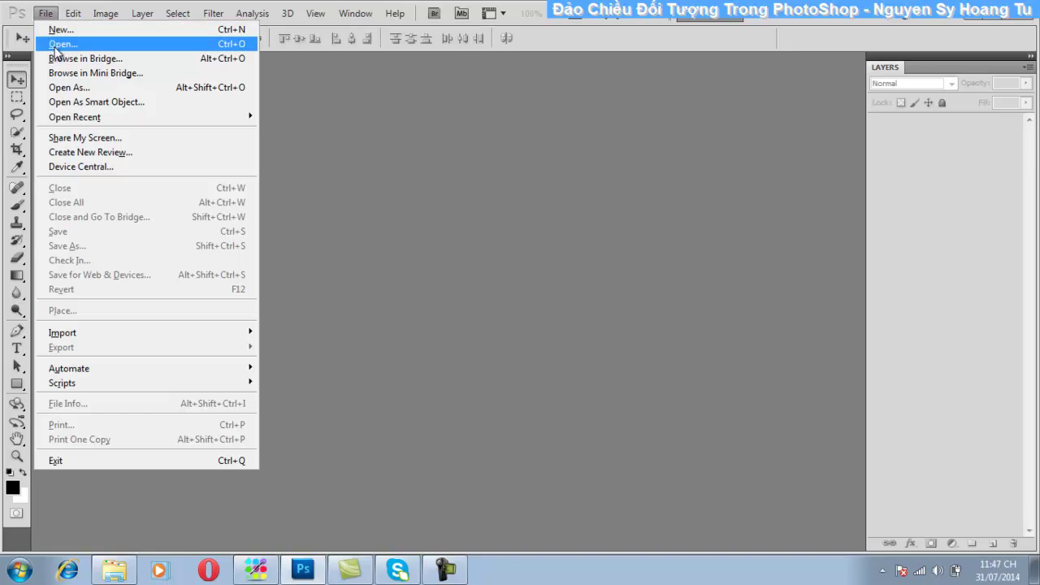
pyautogui.click(53, 44)
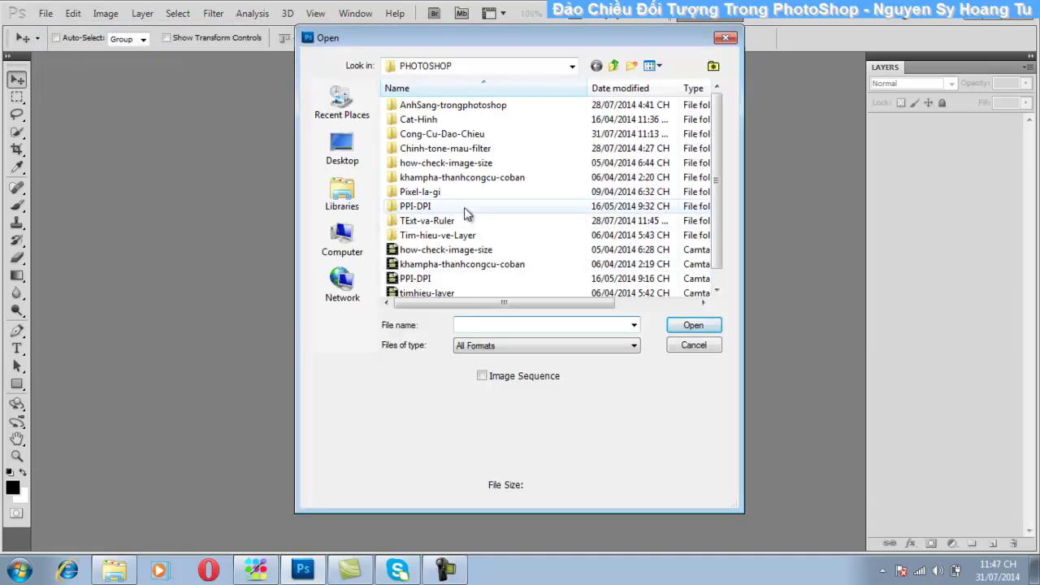
pyautogui.click(463, 207)
pyautogui.click(438, 177)
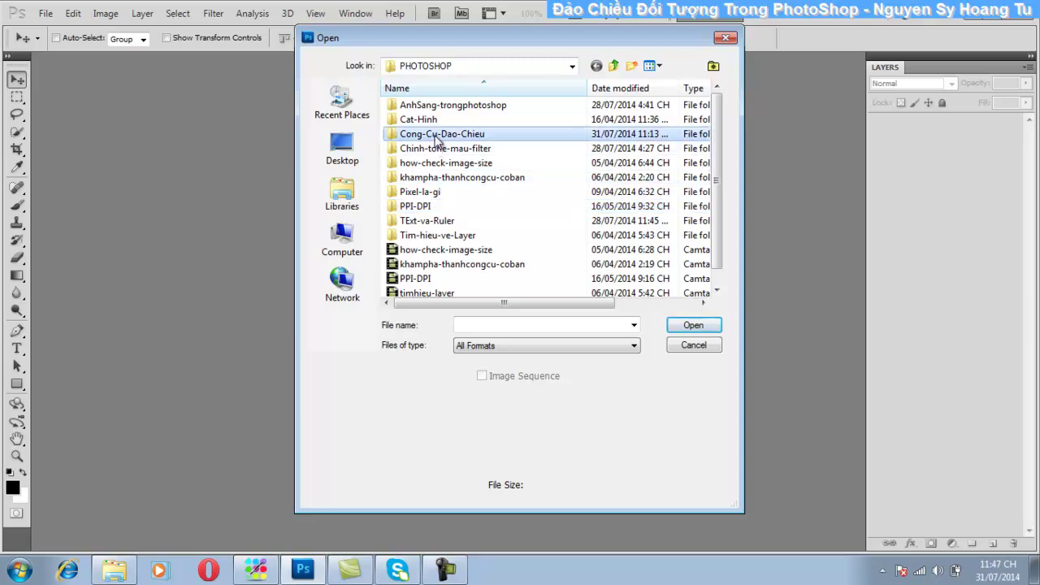
pyautogui.doubleClick(431, 133)
pyautogui.click(429, 123)
pyautogui.click(693, 326)
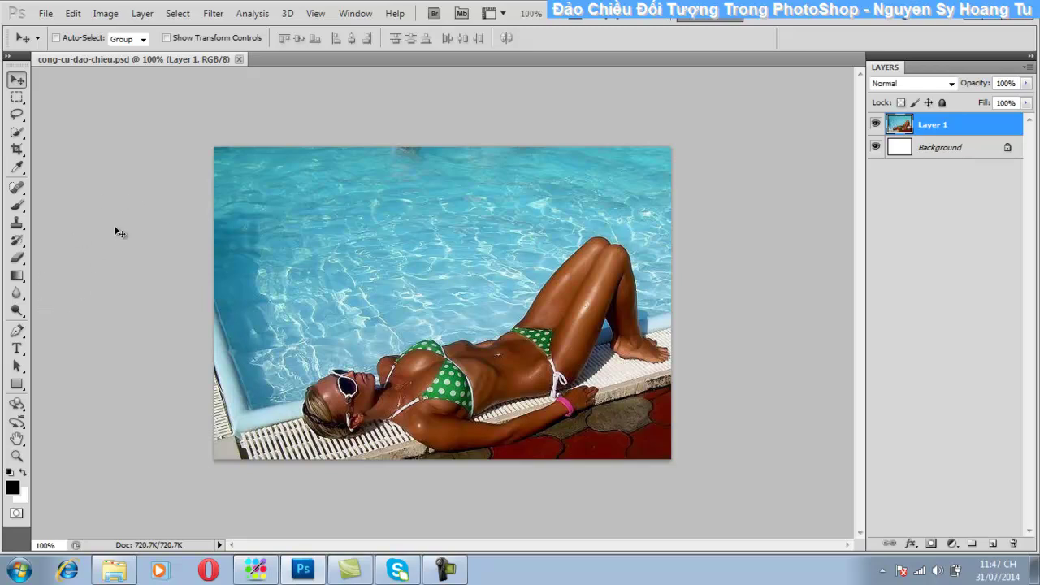
pyautogui.click(950, 150)
pyautogui.click(942, 126)
pyautogui.doubleClick(934, 128)
pyautogui.click(957, 182)
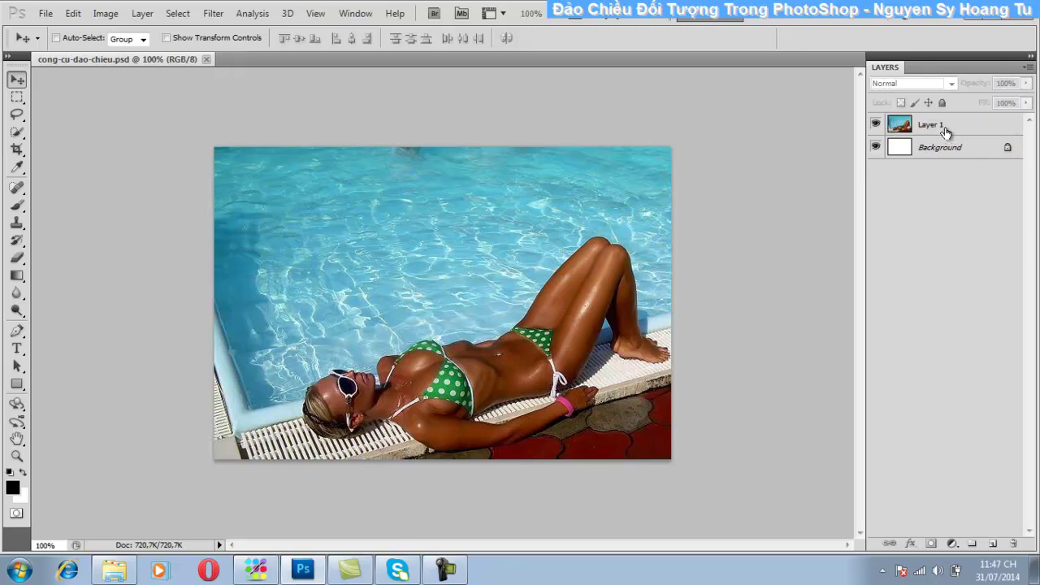
pyautogui.click(934, 126)
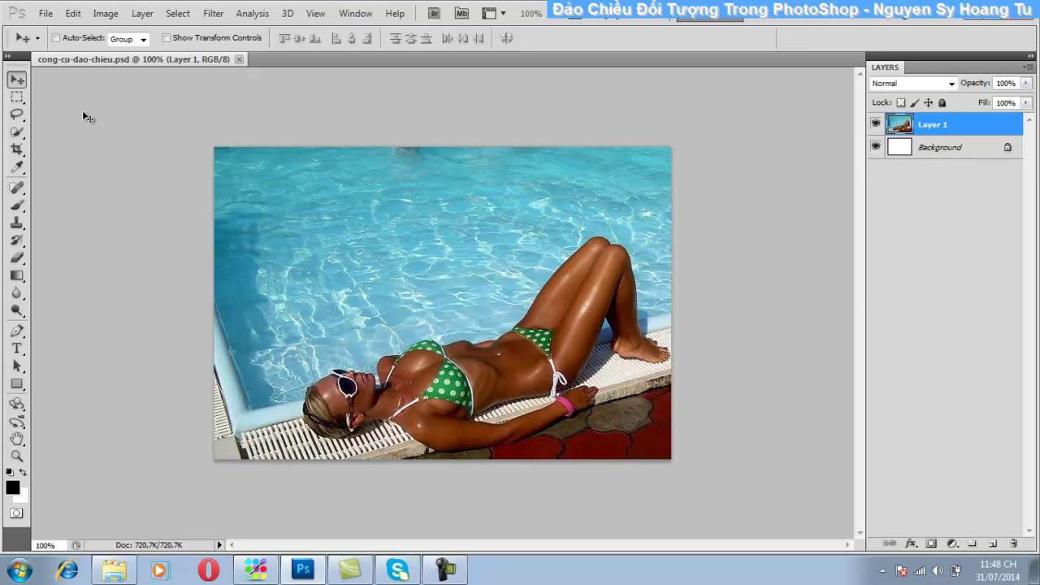
pyautogui.click(74, 14)
pyautogui.moveTo(124, 294)
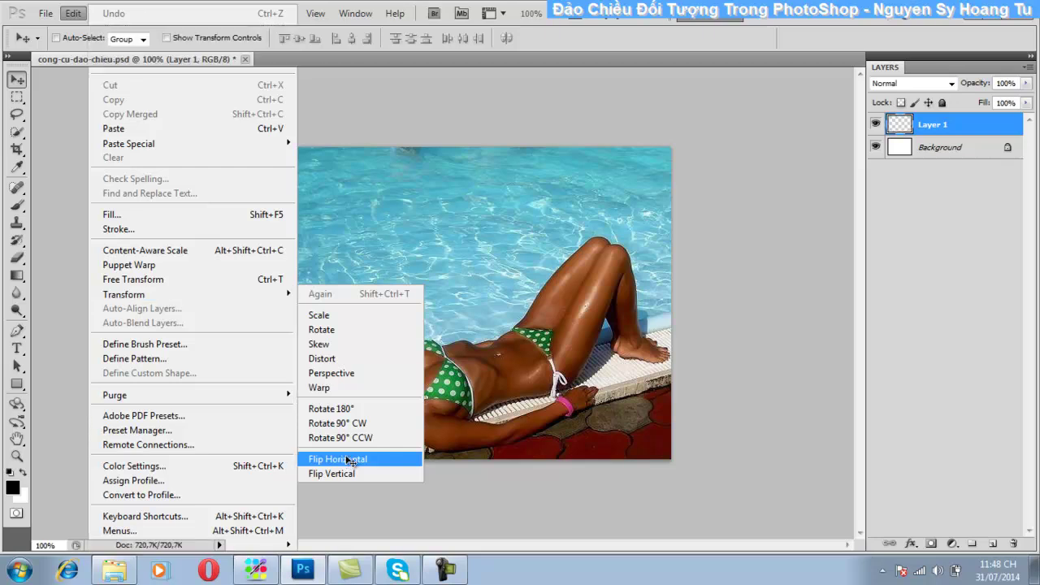
pyautogui.click(348, 460)
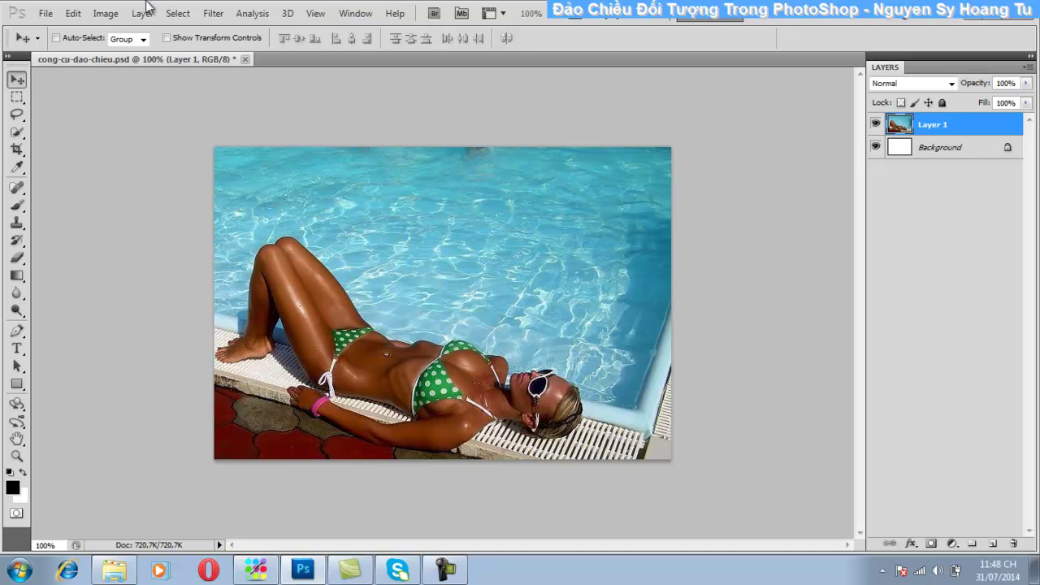
pyautogui.click(74, 14)
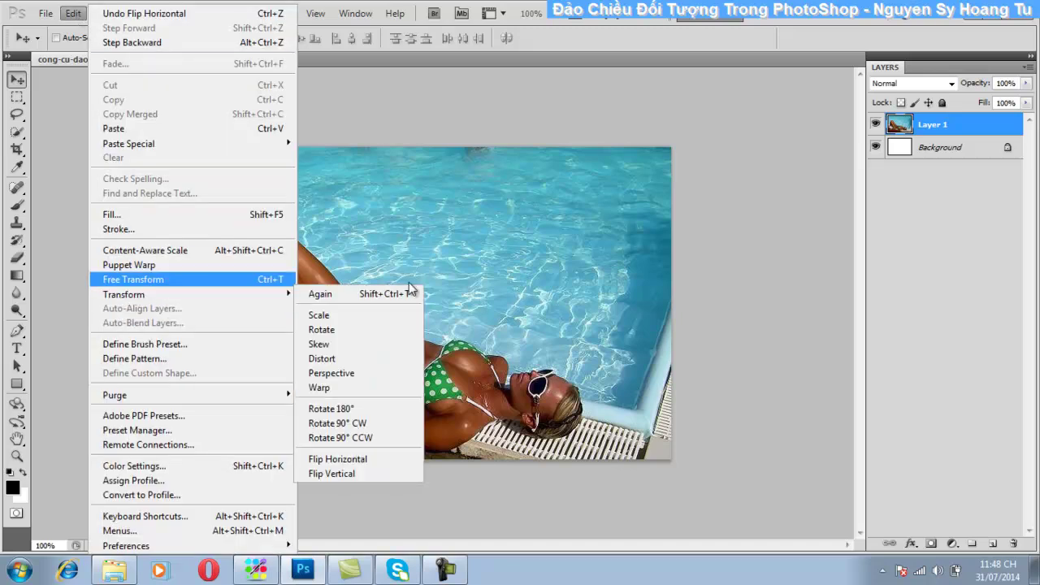
pyautogui.click(377, 461)
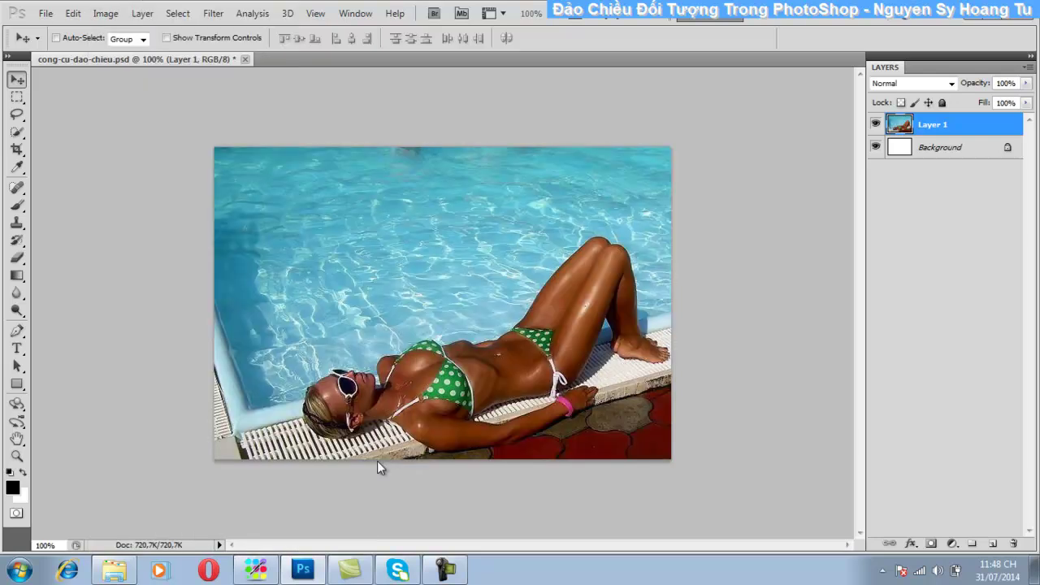
pyautogui.click(75, 14)
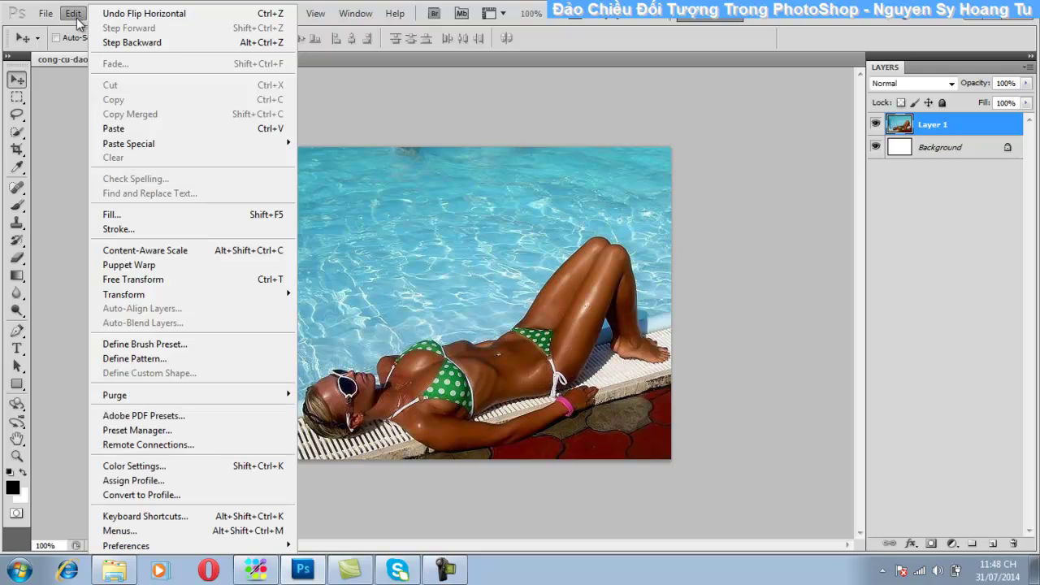
pyautogui.moveTo(123, 294)
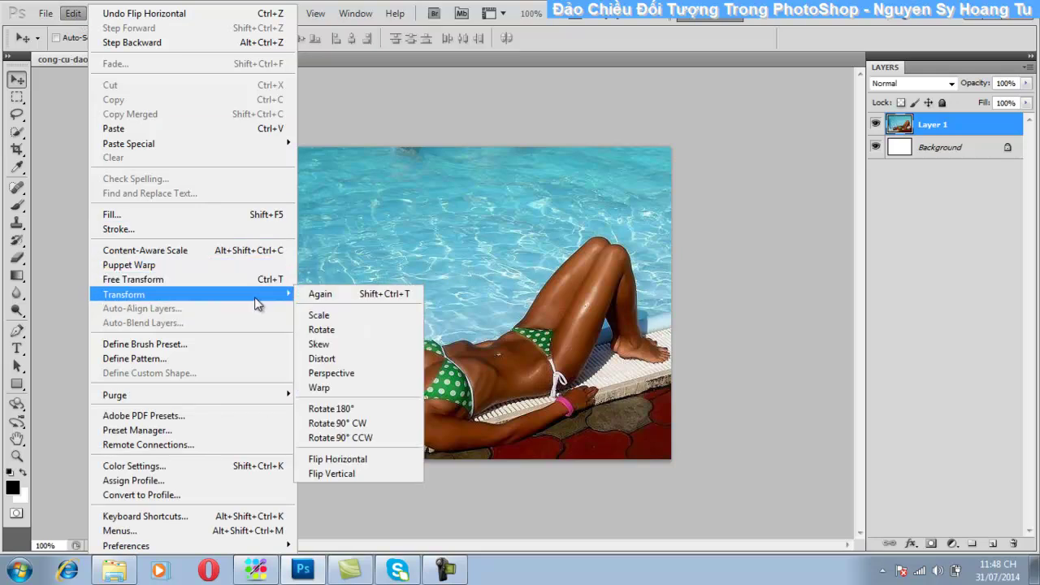
pyautogui.click(396, 479)
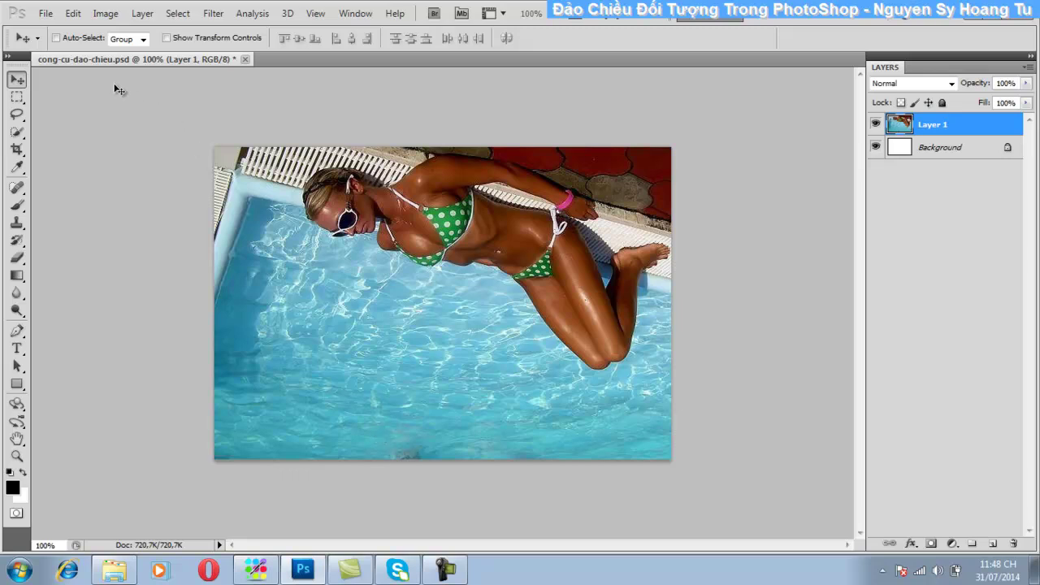
pyautogui.hotkey('ctrl', 'z')
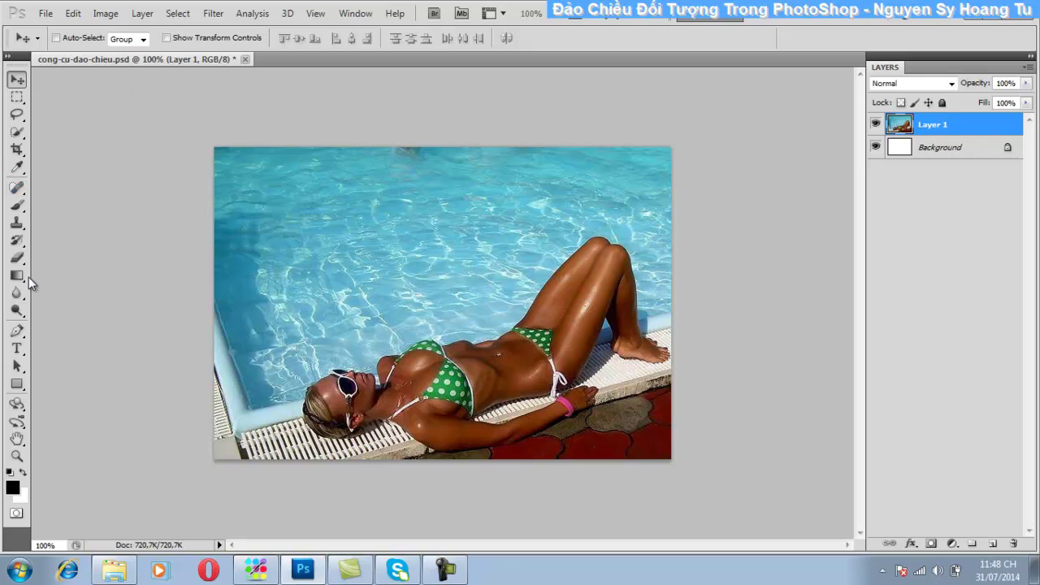
# Step: Draw a black thick right-pointing arrow custom shape over the water in the upper middle
pyautogui.click(16, 348)
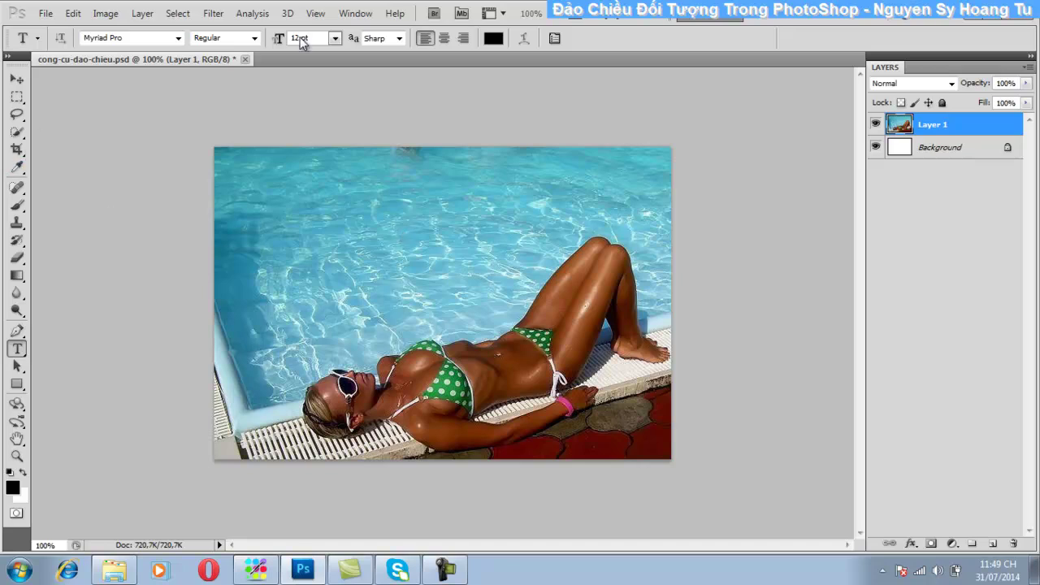
pyautogui.click(17, 384)
pyautogui.rightClick(18, 389)
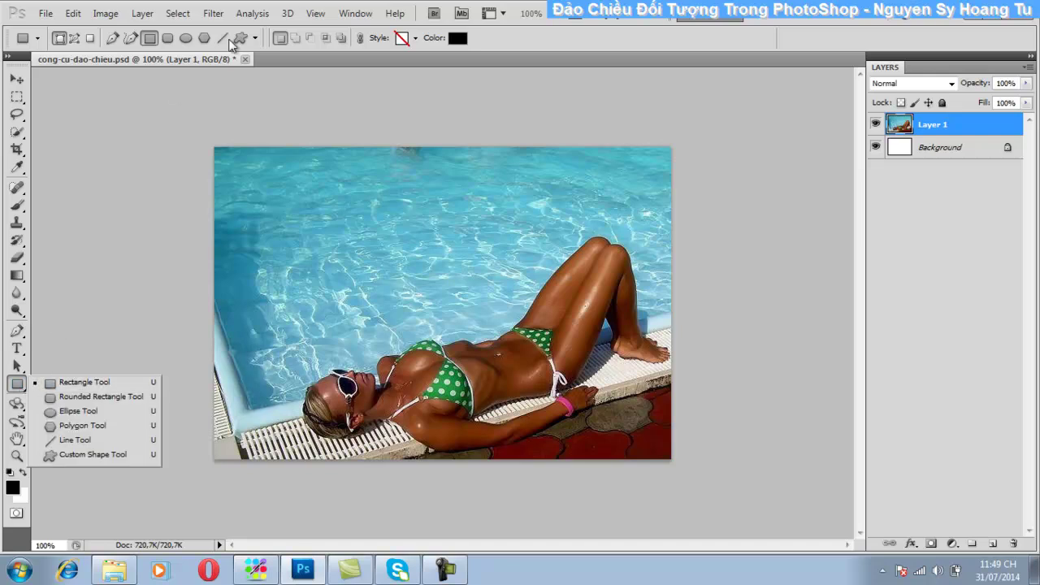
pyautogui.click(240, 38)
pyautogui.click(317, 39)
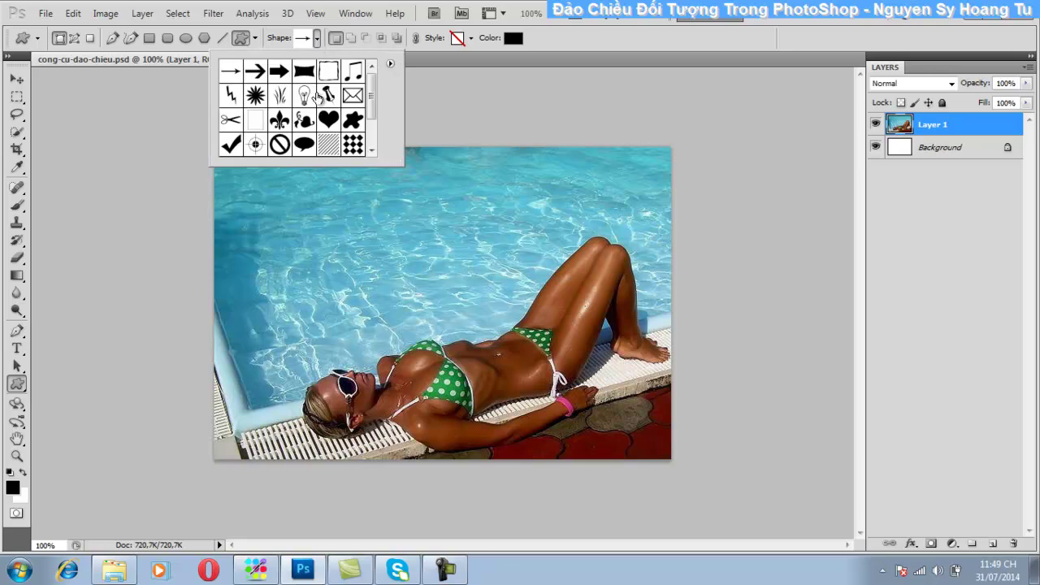
pyautogui.click(278, 71)
pyautogui.moveTo(402, 198); pyautogui.dragTo(536, 295)
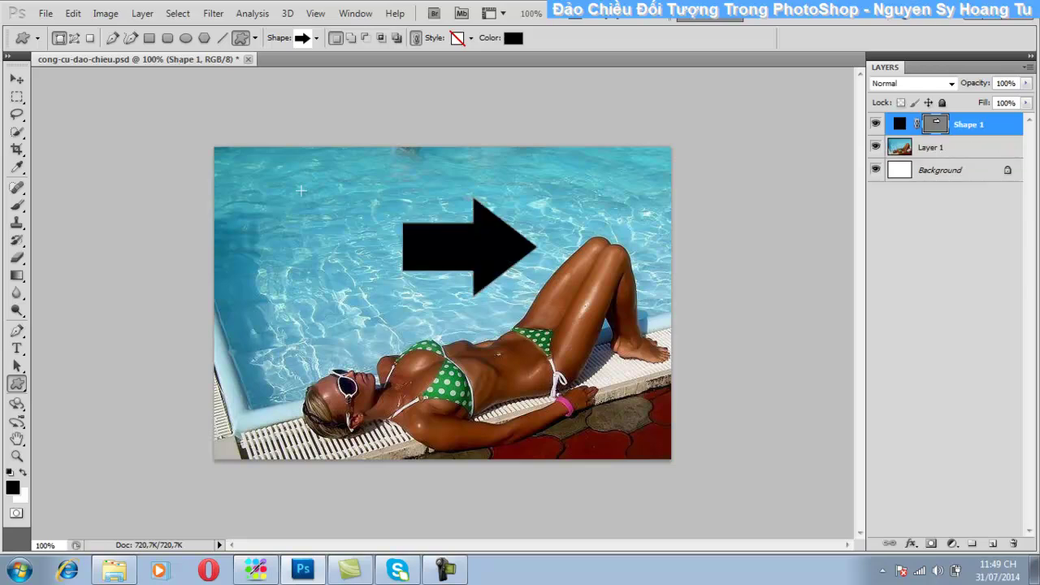
pyautogui.click(24, 76)
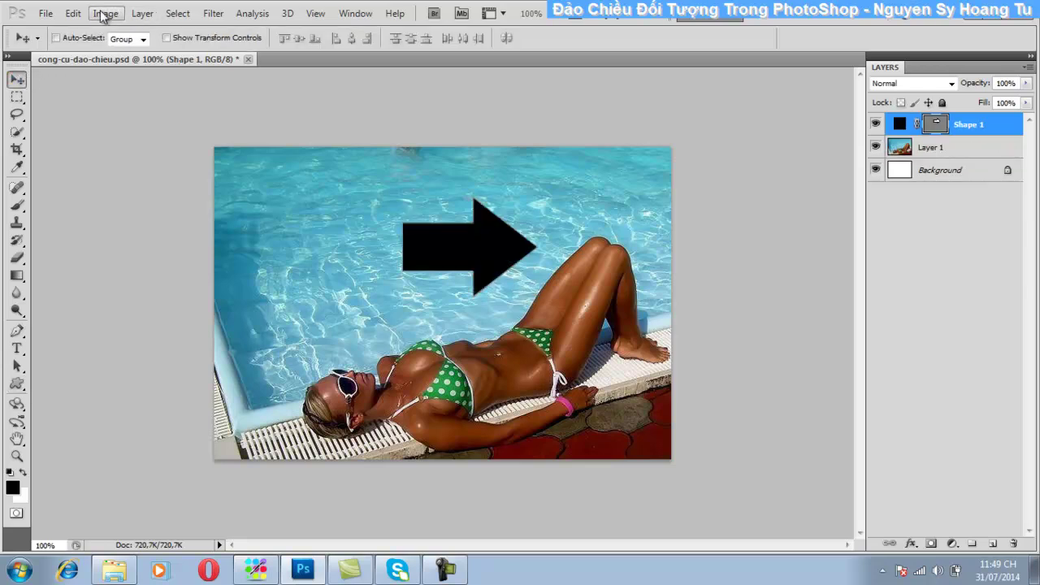
# Step: Flip the arrow path horizontally, then flip it back to point right
pyautogui.click(73, 14)
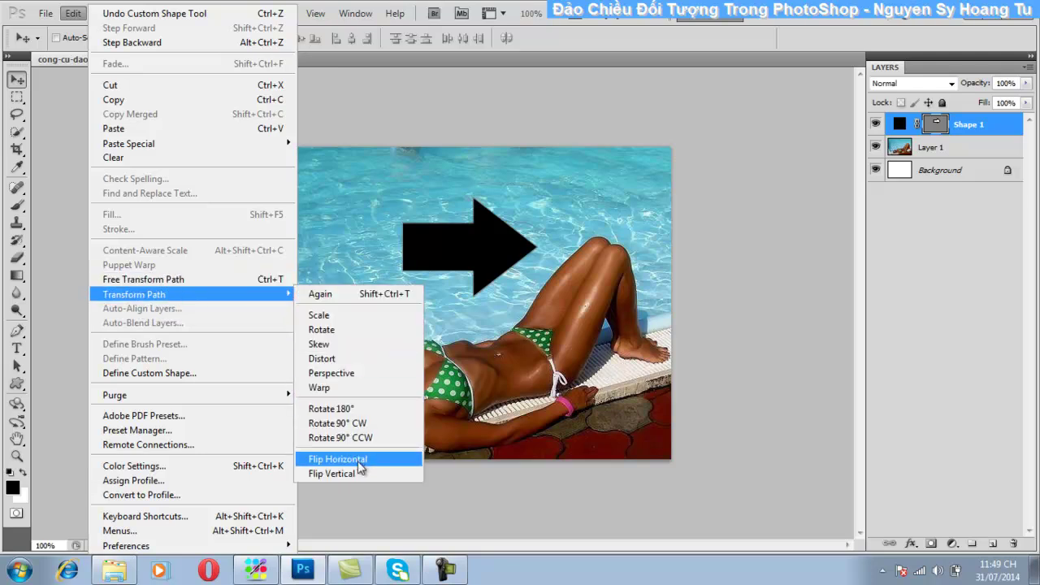
pyautogui.click(357, 461)
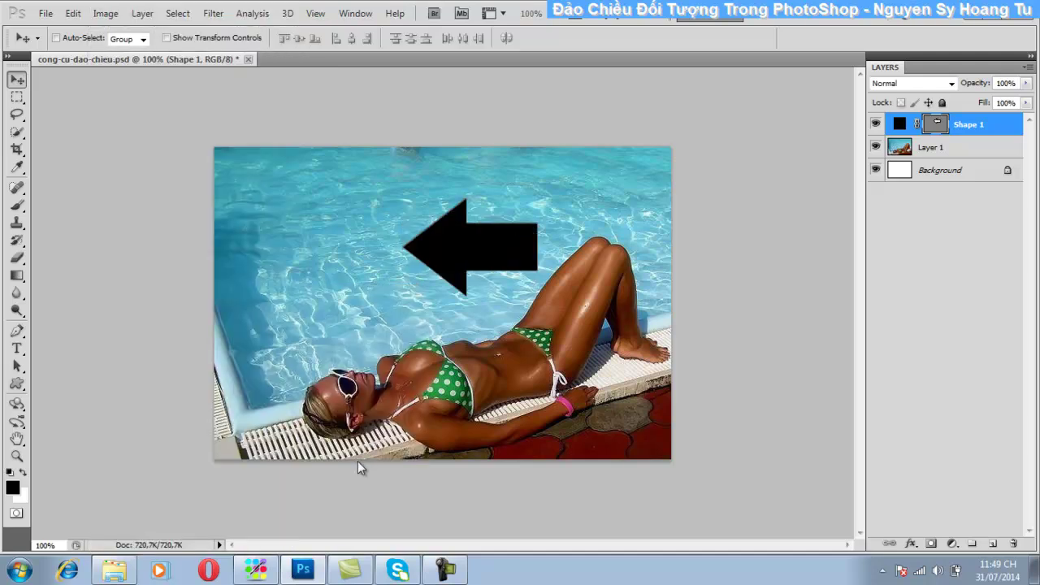
pyautogui.click(72, 13)
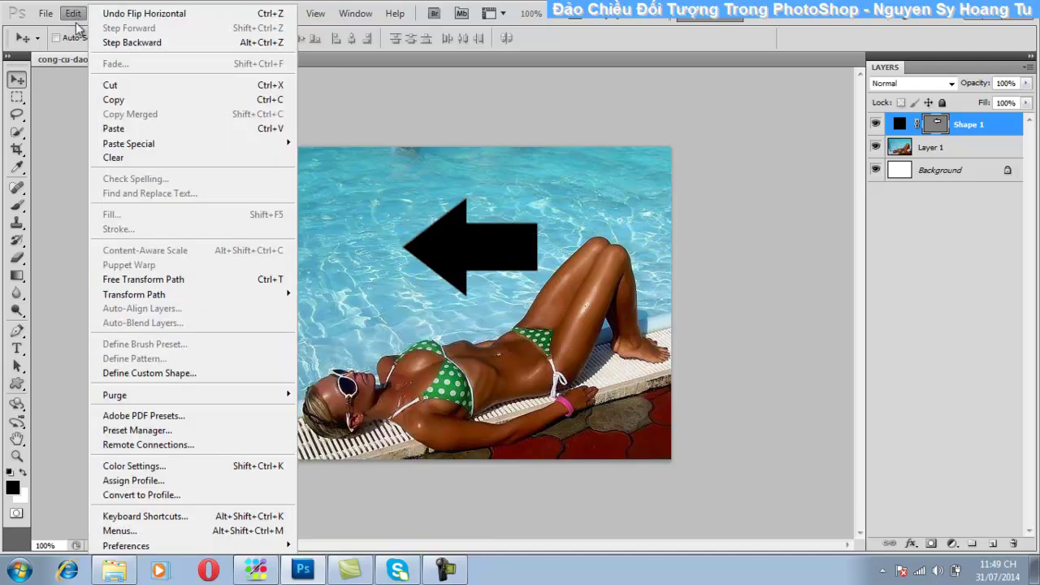
pyautogui.moveTo(134, 294)
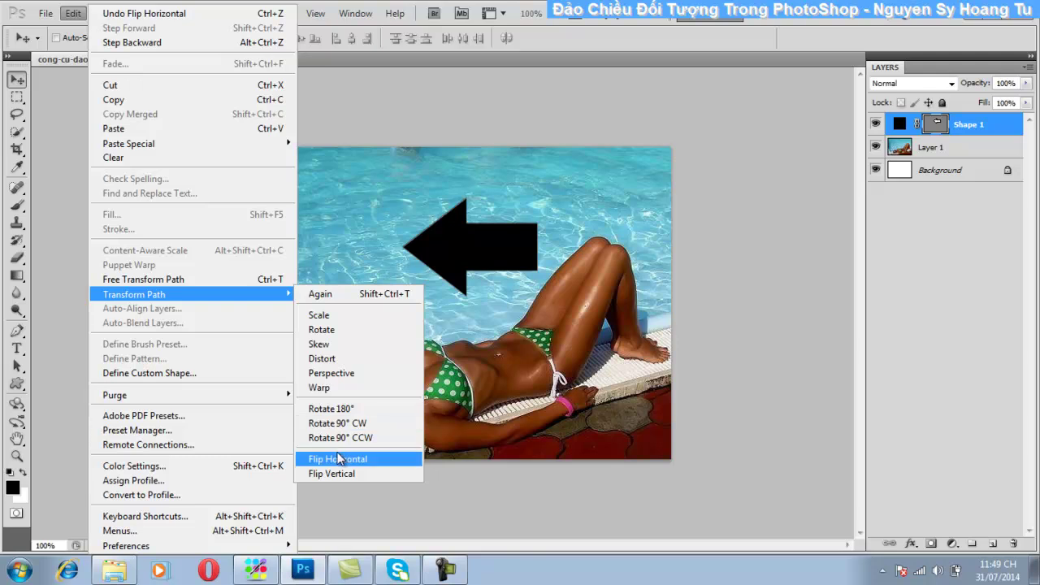
pyautogui.click(339, 459)
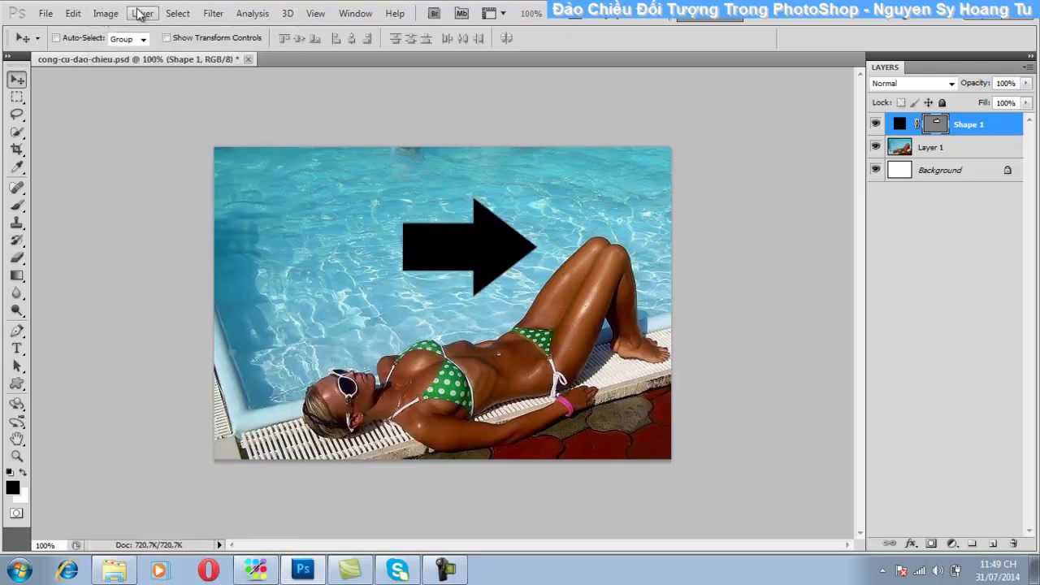
pyautogui.click(105, 13)
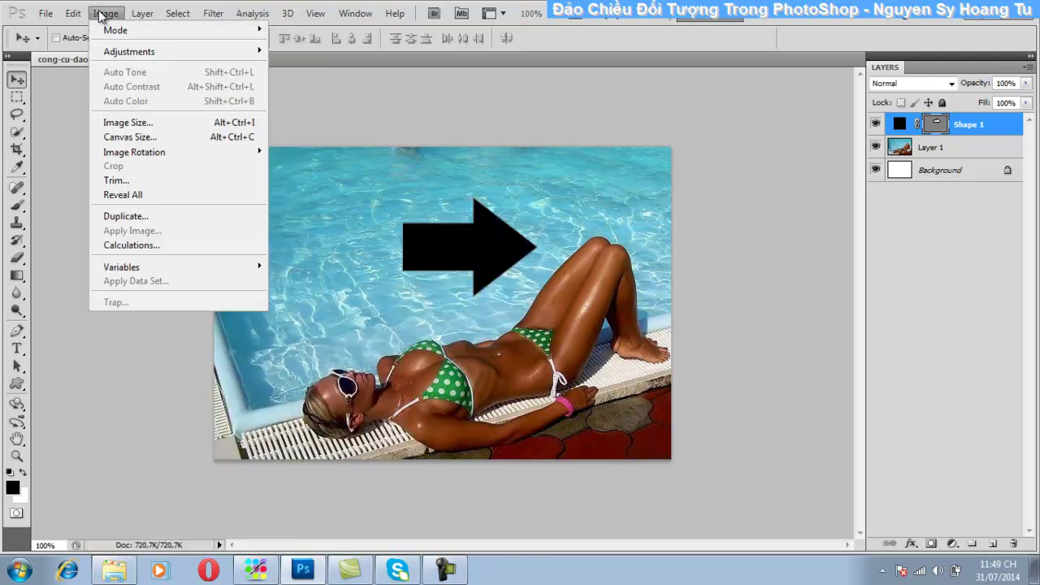
pyautogui.click(484, 191)
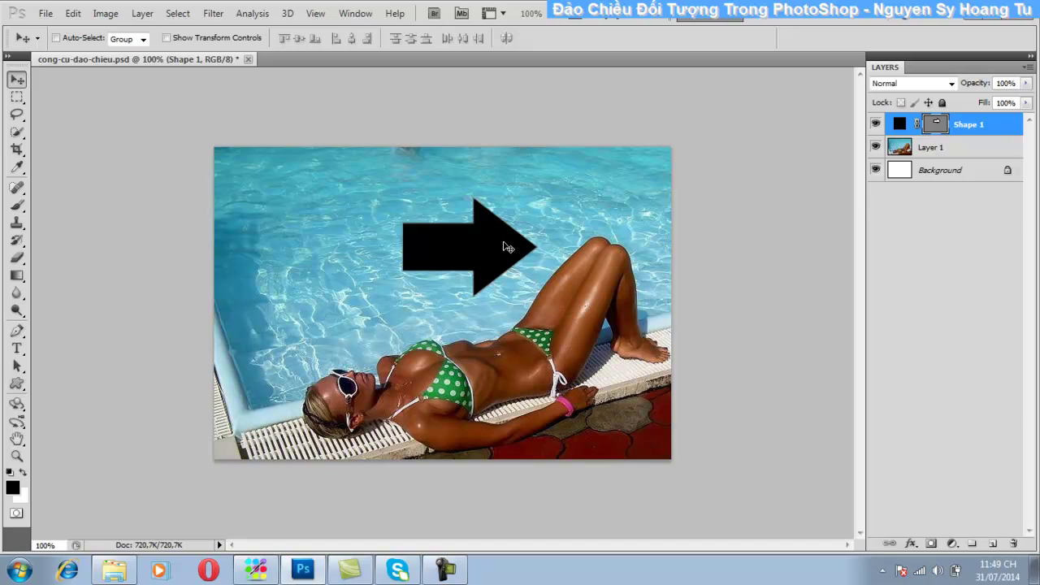
# Step: Rotate the arrow 90° counter-clockwise to point up and shift it slightly left
pyautogui.click(71, 14)
pyautogui.moveTo(134, 294)
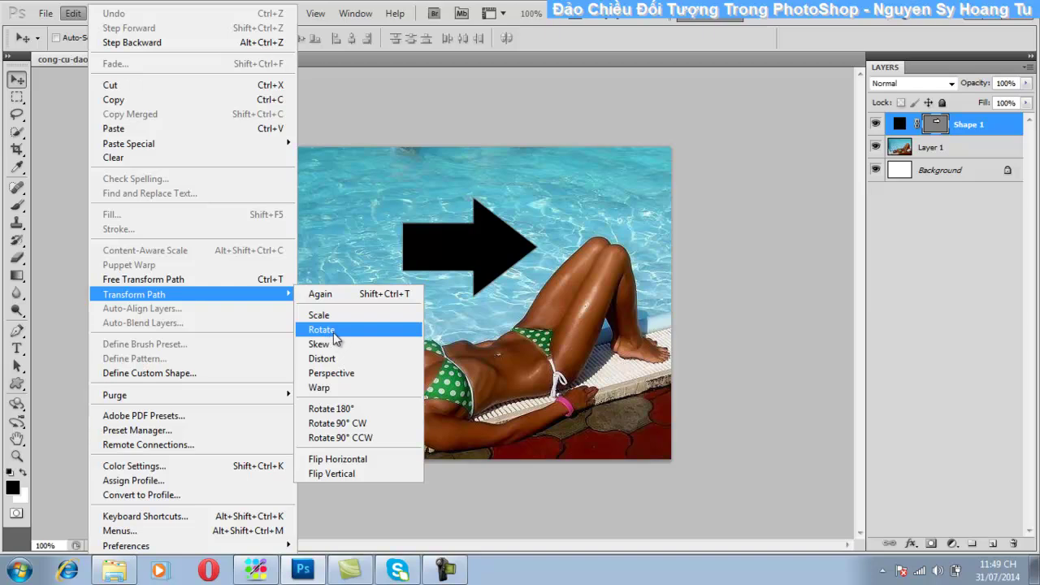
pyautogui.click(343, 435)
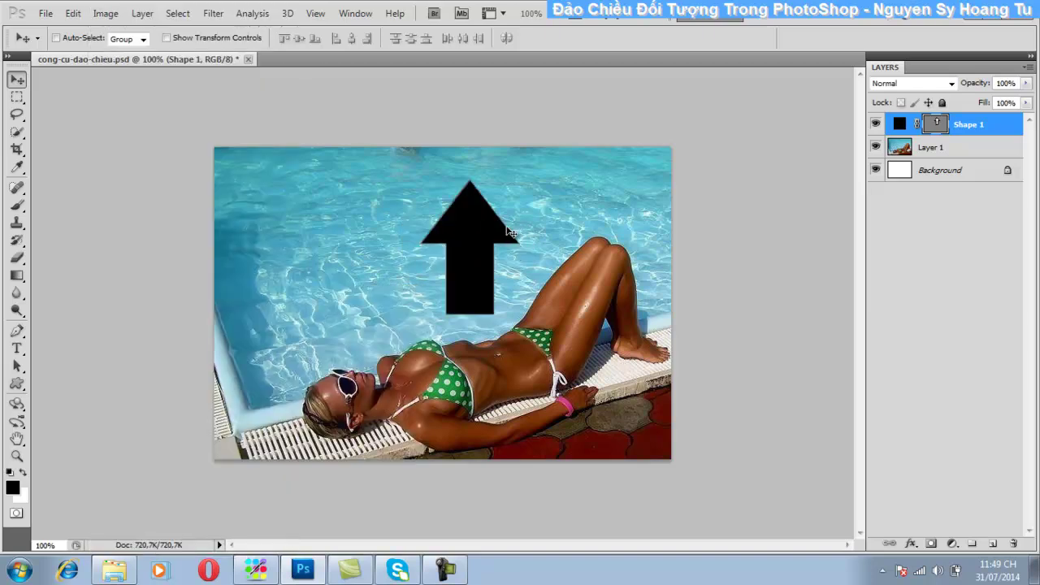
pyautogui.moveTo(469, 240); pyautogui.dragTo(437, 241)
pyautogui.click(74, 13)
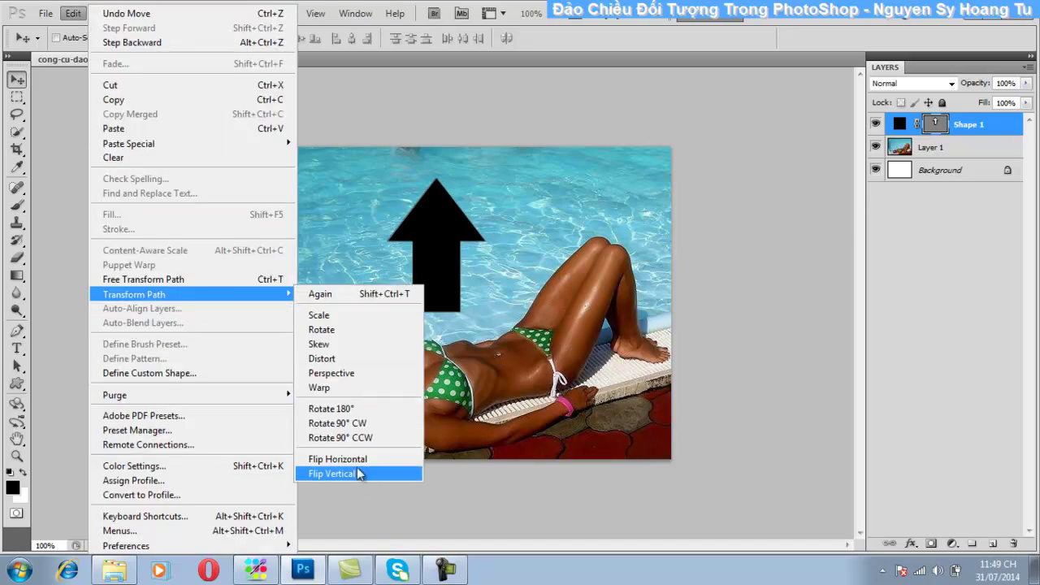
pyautogui.moveTo(134, 294)
pyautogui.click(360, 478)
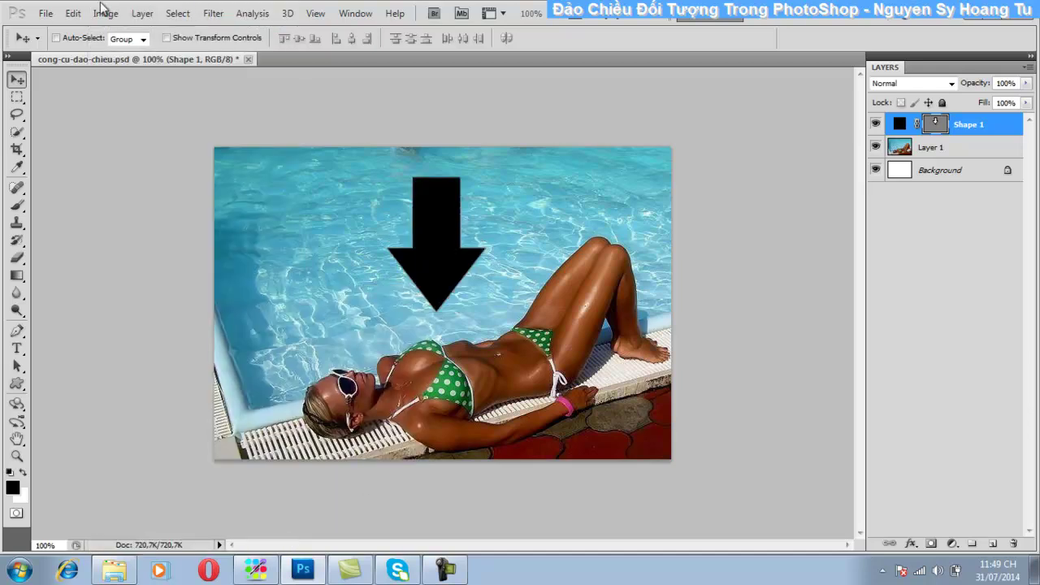
pyautogui.click(73, 13)
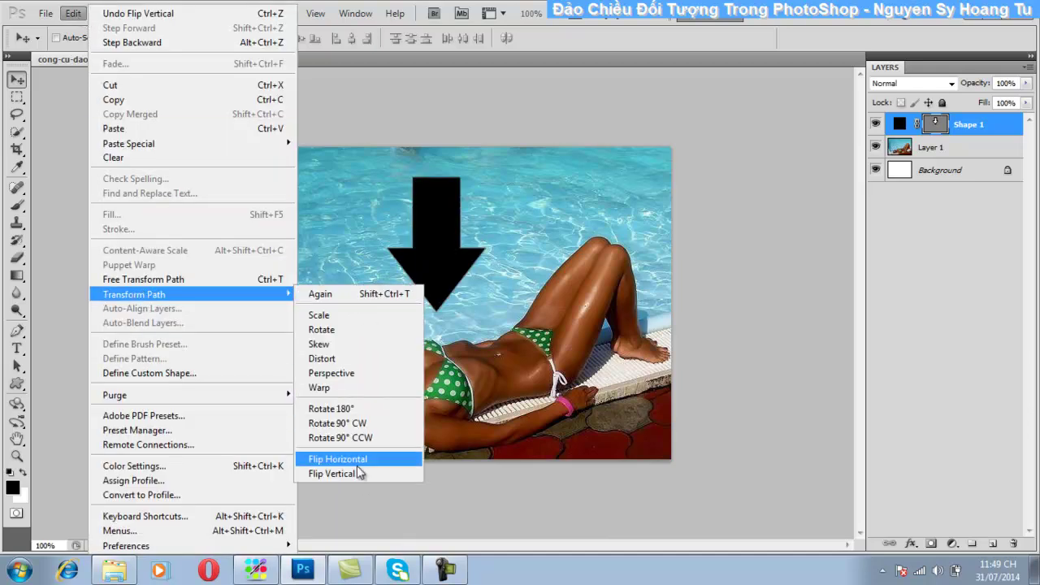
pyautogui.click(354, 472)
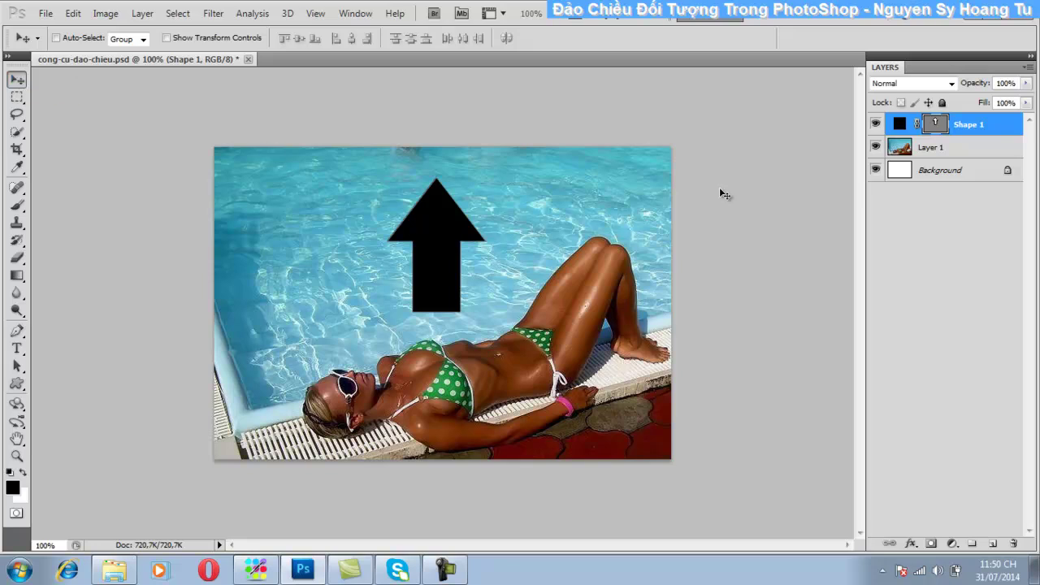
# Step: Mirror the Layer 1 pool photo horizontally so the woman faces the other way
pyautogui.click(940, 149)
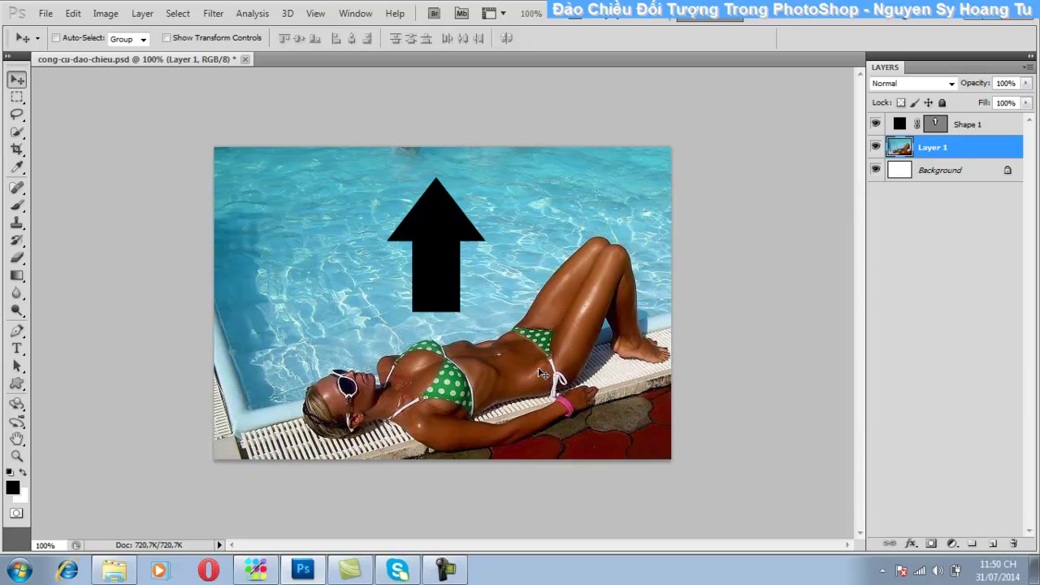
pyautogui.click(74, 13)
pyautogui.moveTo(124, 294)
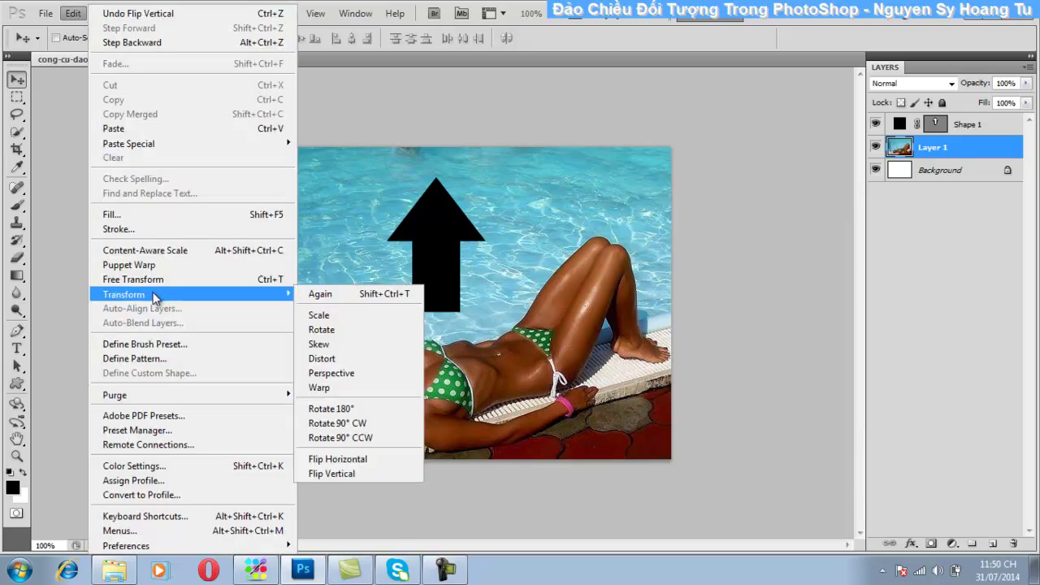
pyautogui.click(358, 461)
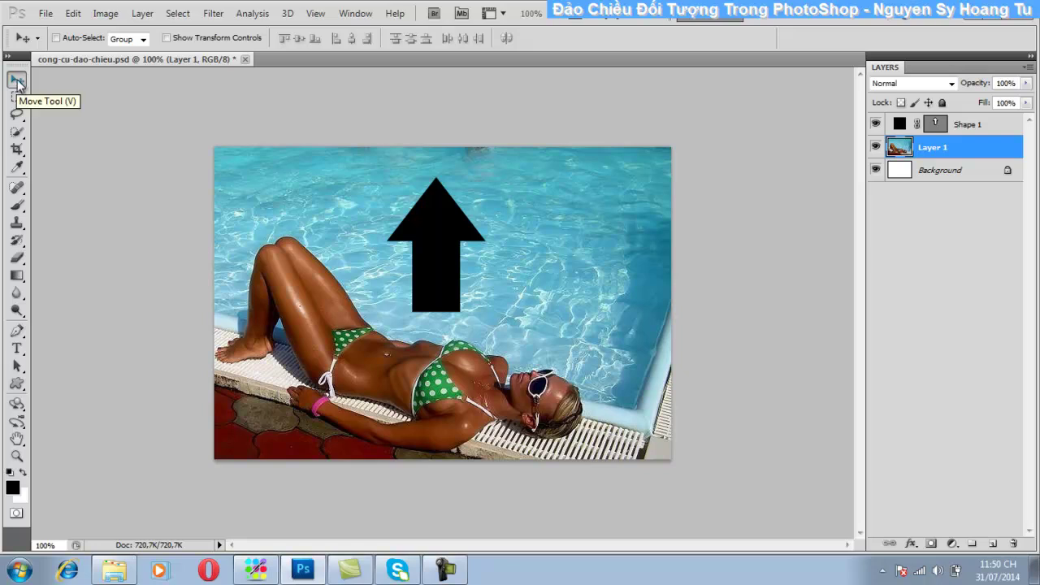
pyautogui.click(72, 14)
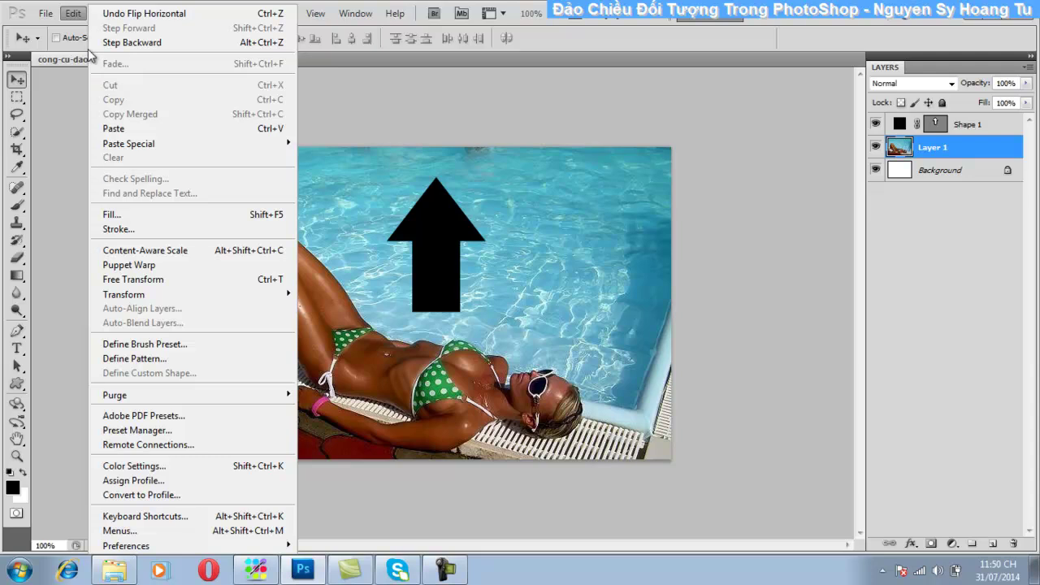
pyautogui.click(936, 150)
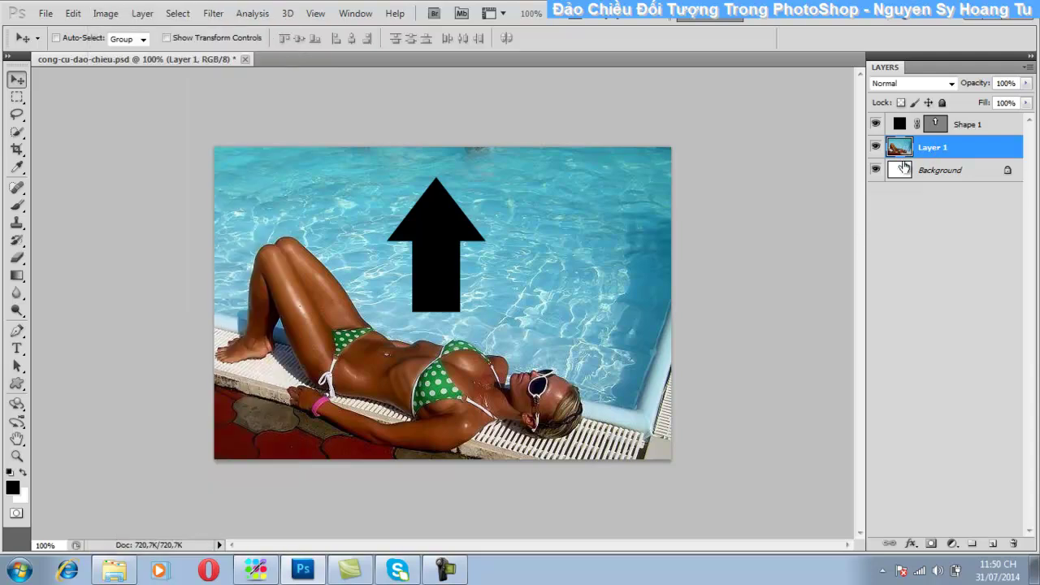
# Step: Delete the arrow's Shape 1 layer
pyautogui.click(72, 14)
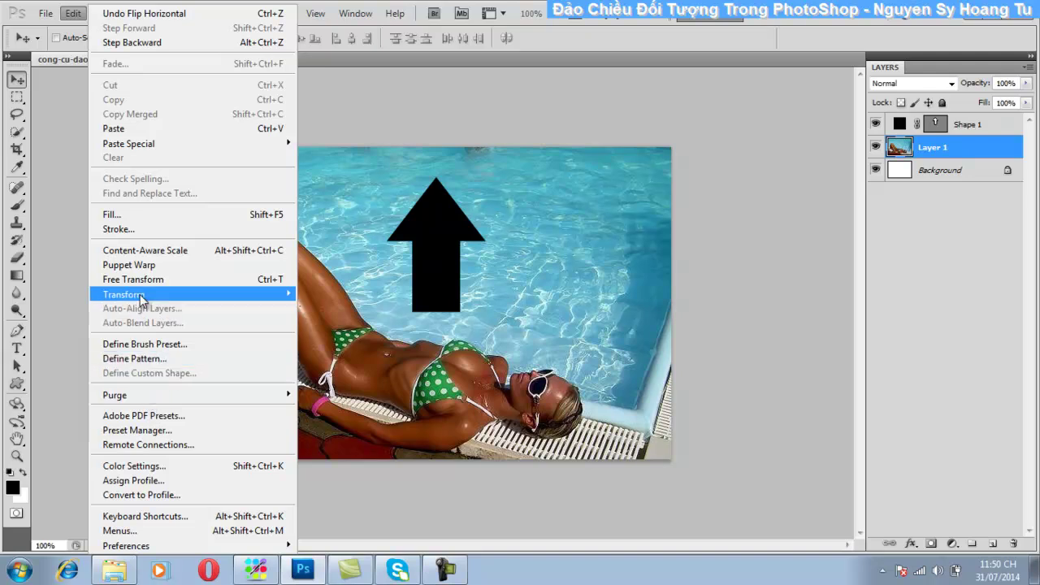
pyautogui.moveTo(192, 294)
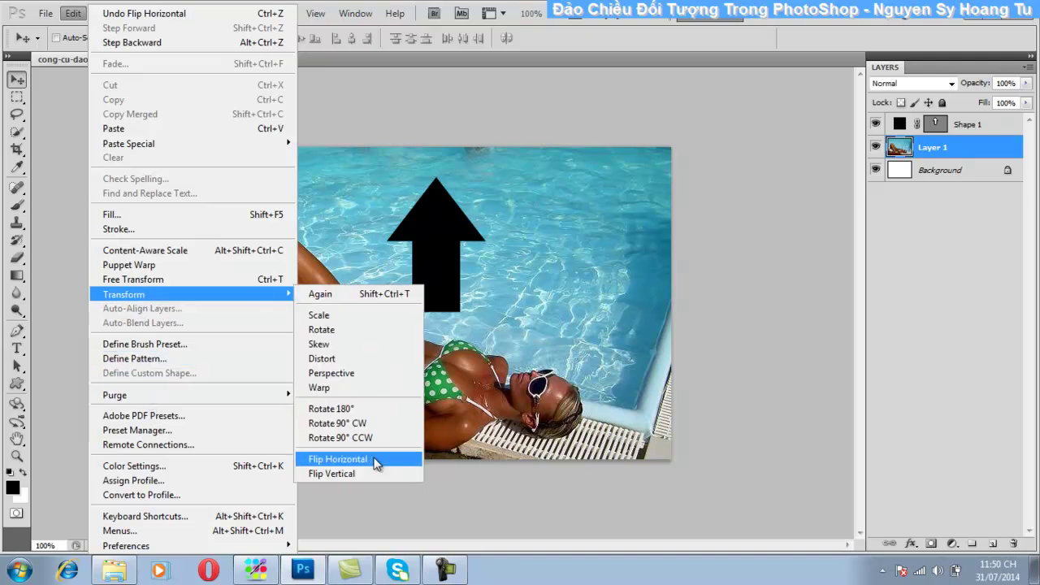
pyautogui.click(959, 192)
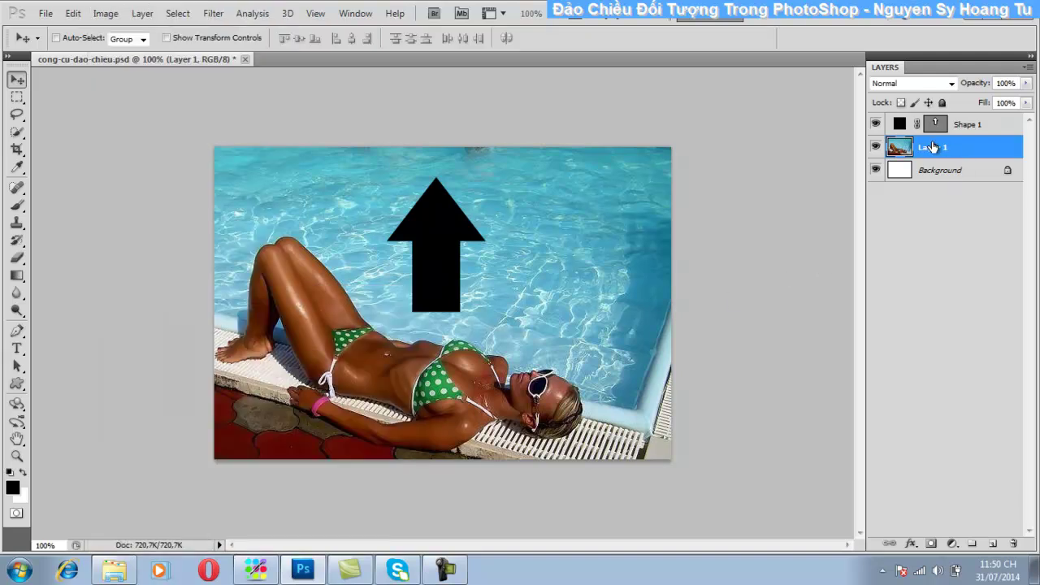
pyautogui.click(983, 126)
pyautogui.moveTo(1013, 537); pyautogui.dragTo(1013, 542)
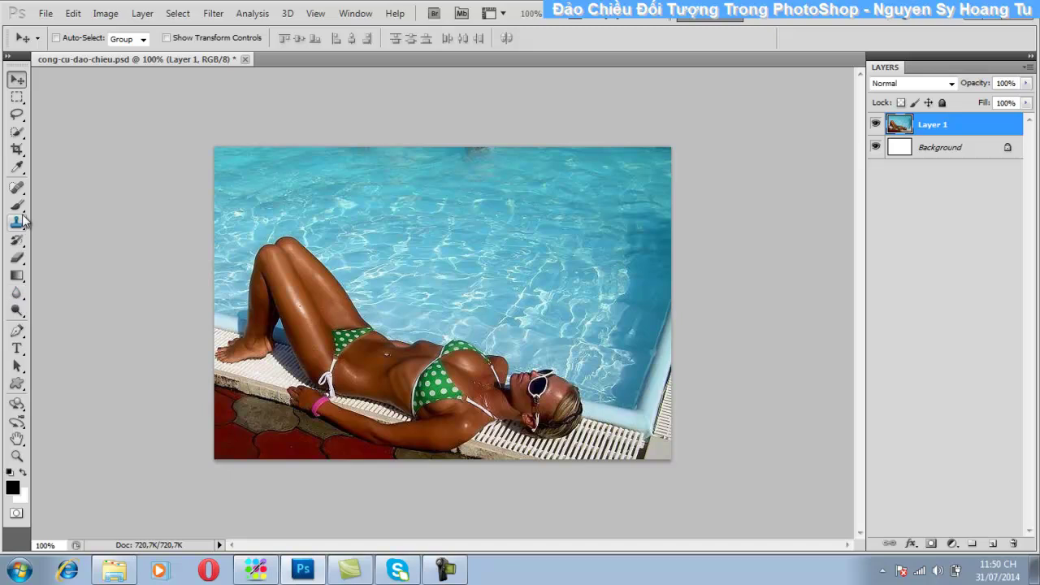
# Step: Type 'HELLO ! CHÀO CÁC BẠN' above the woman and scale it across the upper pool
pyautogui.click(17, 348)
pyautogui.click(400, 235)
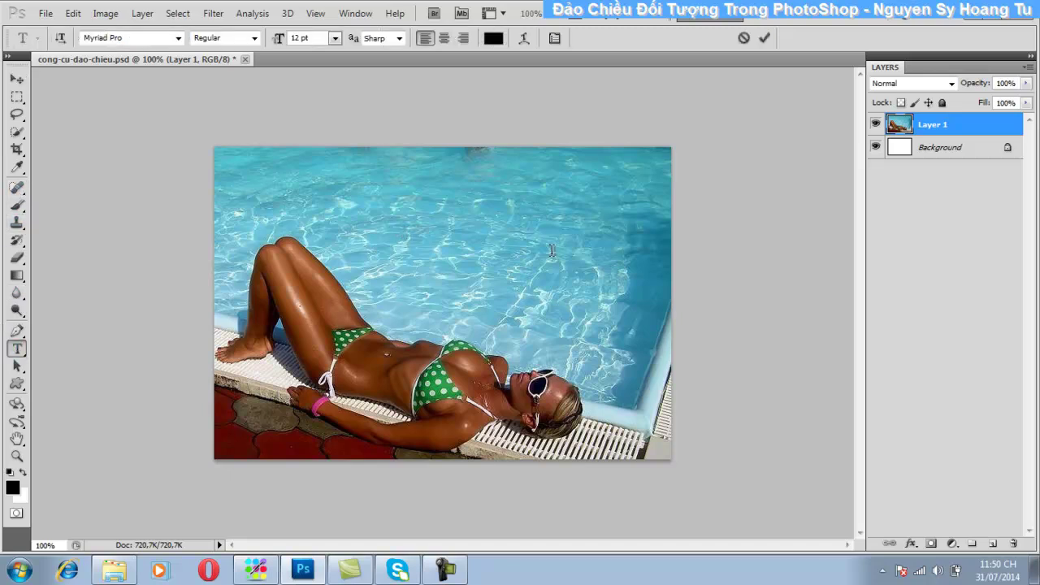
pyautogui.write('HELLO')
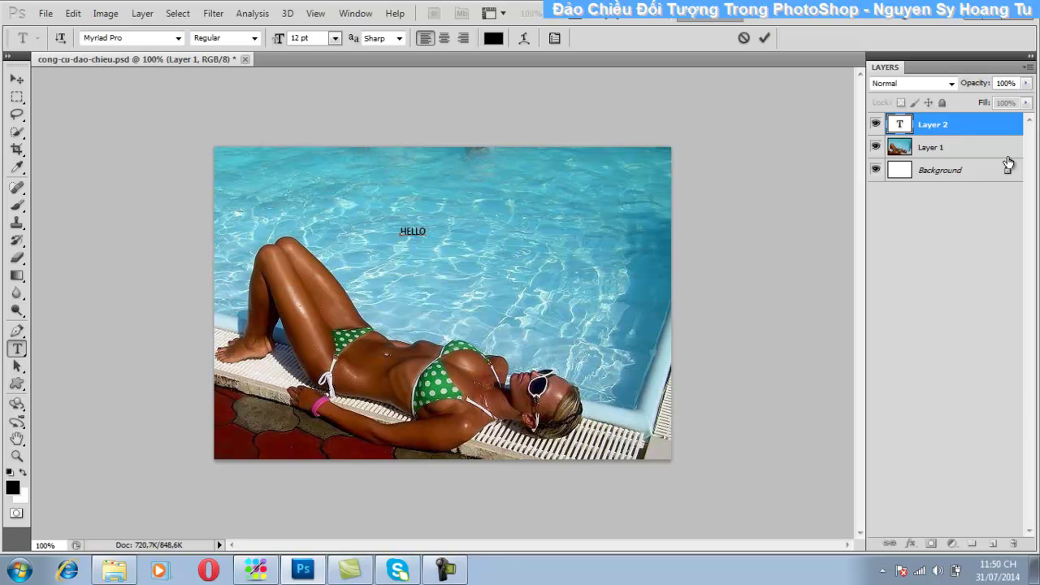
pyautogui.write('BAN')
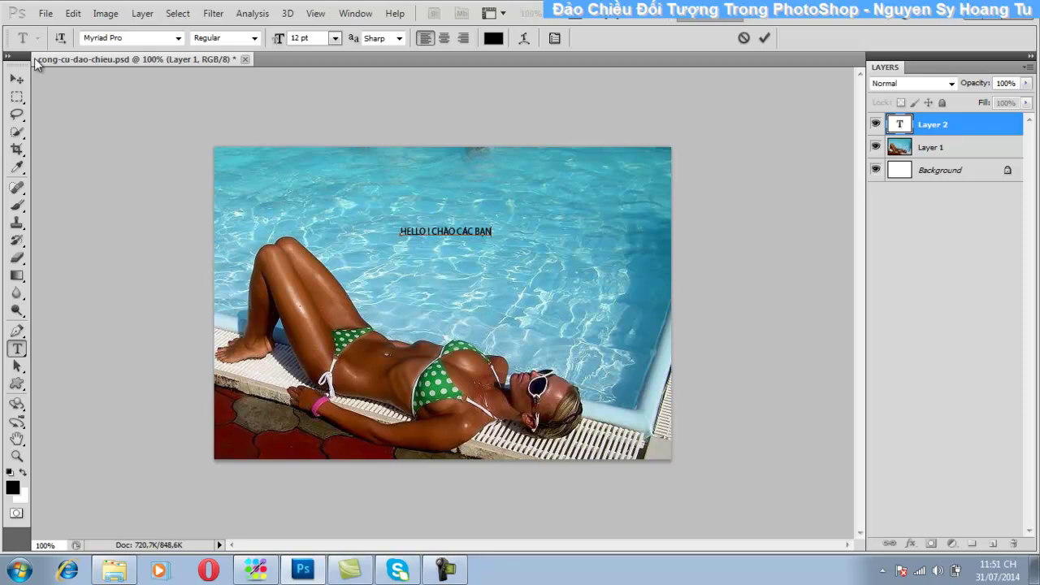
pyautogui.click(17, 79)
pyautogui.hotkey('ctrl', 't')
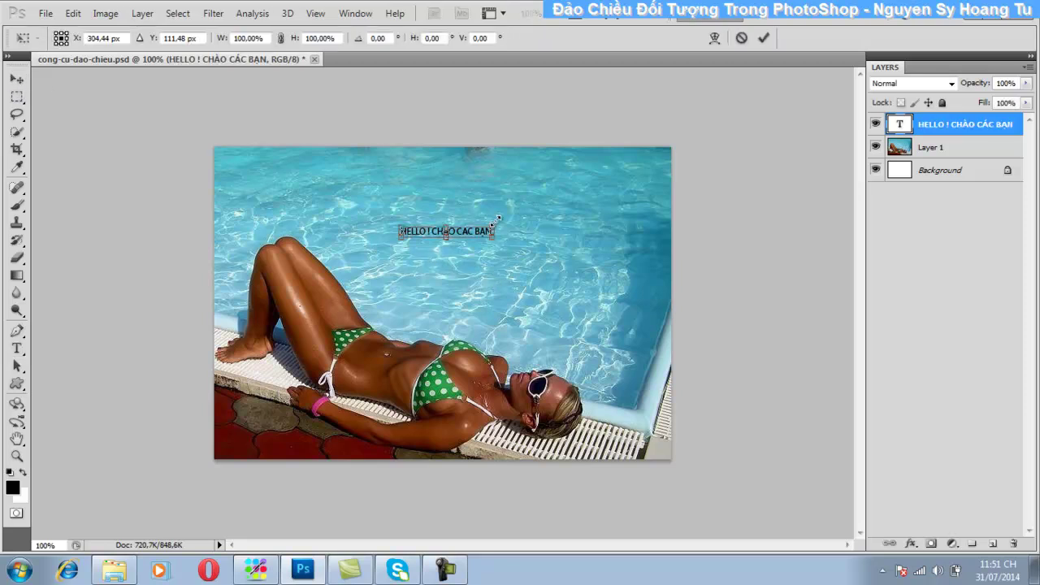
pyautogui.moveTo(492, 226); pyautogui.dragTo(664, 169)
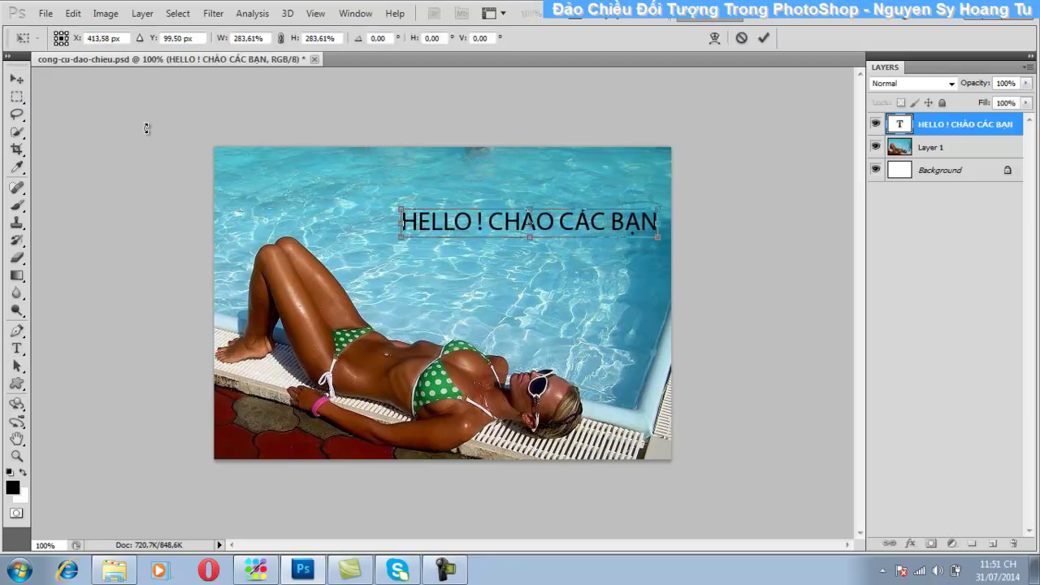
pyautogui.click(17, 80)
pyautogui.click(430, 224)
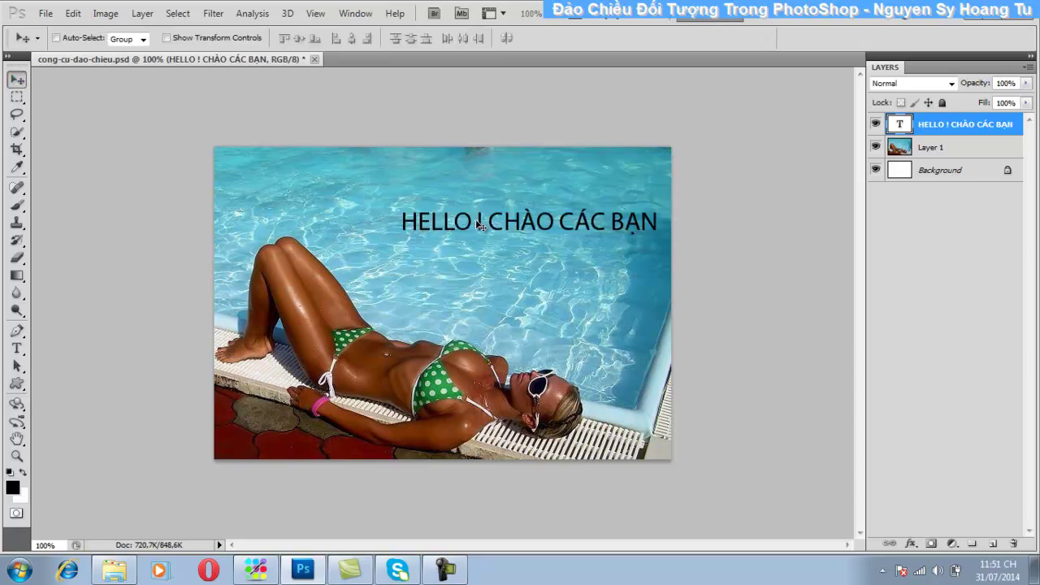
# Step: Try horizontal and vertical flips on the text, revert both, and nudge it left and up
pyautogui.click(73, 13)
pyautogui.moveTo(192, 295)
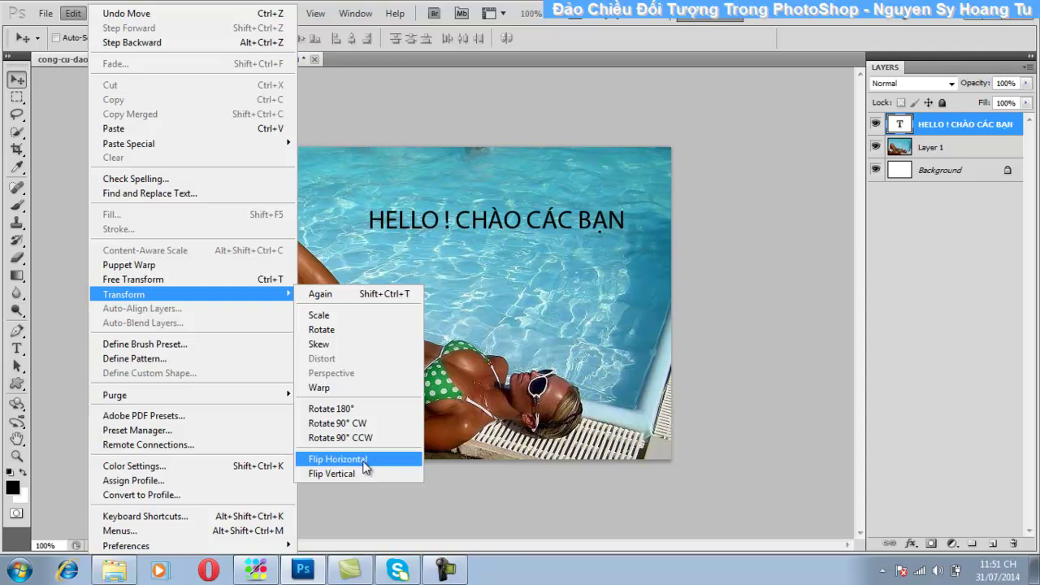
pyautogui.click(363, 459)
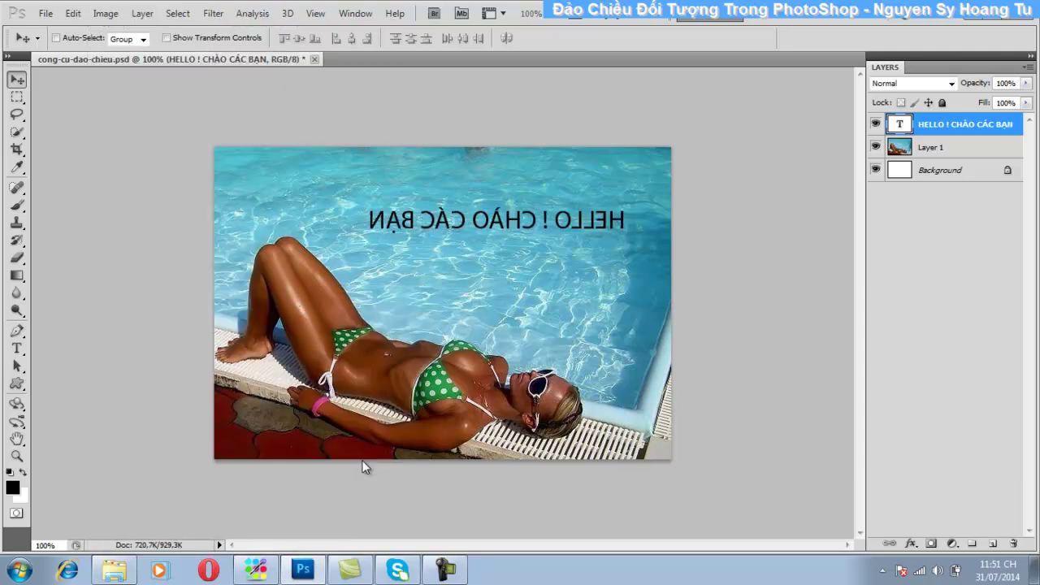
pyautogui.click(73, 13)
pyautogui.moveTo(191, 294)
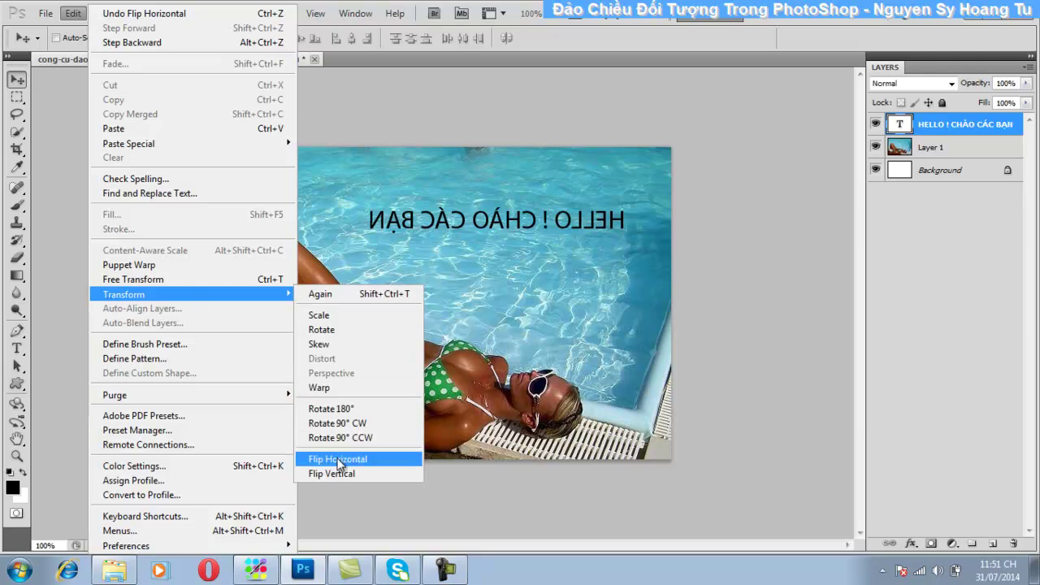
pyautogui.click(337, 459)
pyautogui.click(73, 13)
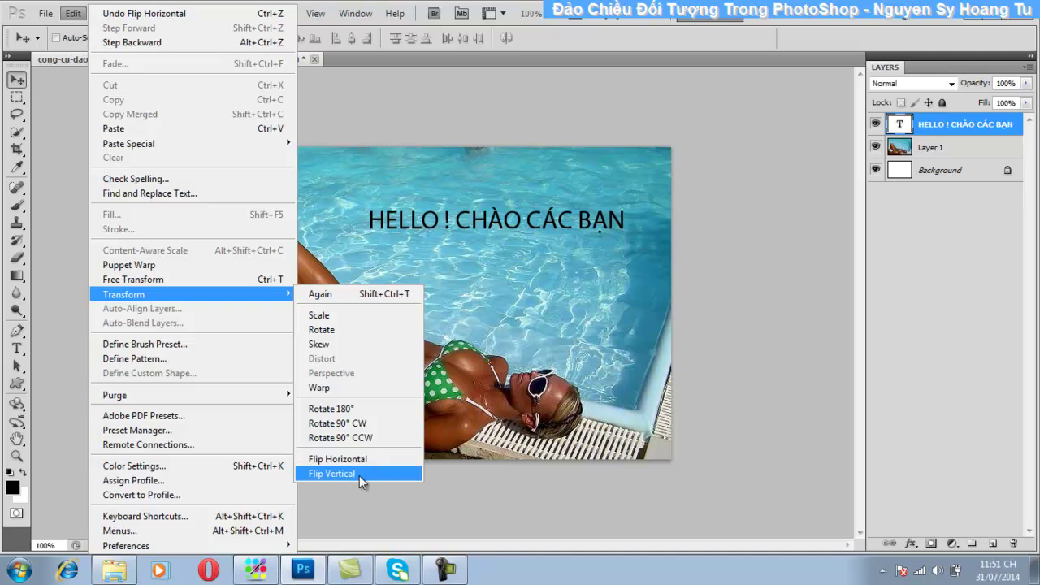
pyautogui.click(359, 474)
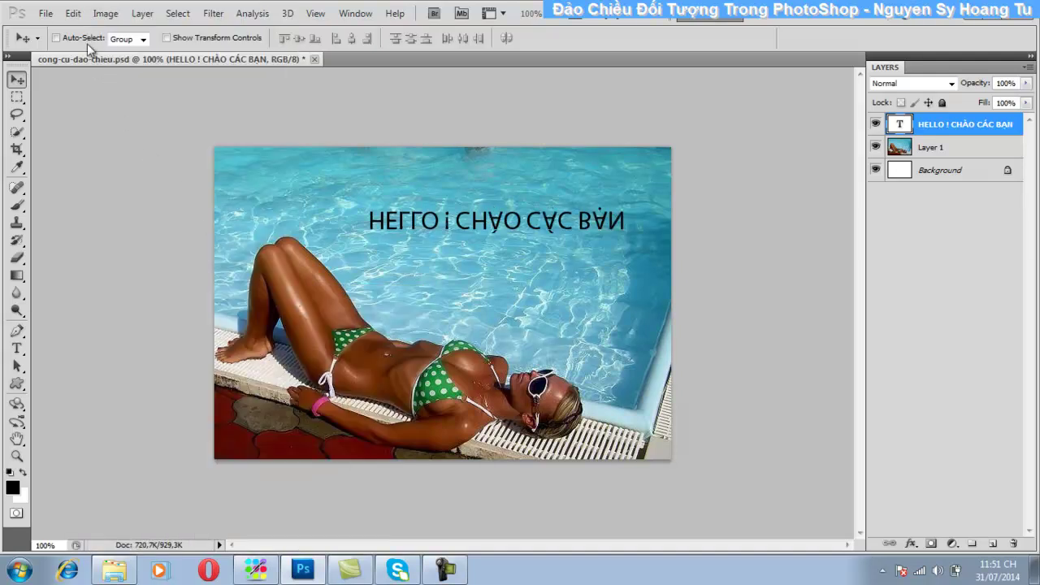
pyautogui.click(73, 13)
pyautogui.moveTo(123, 294)
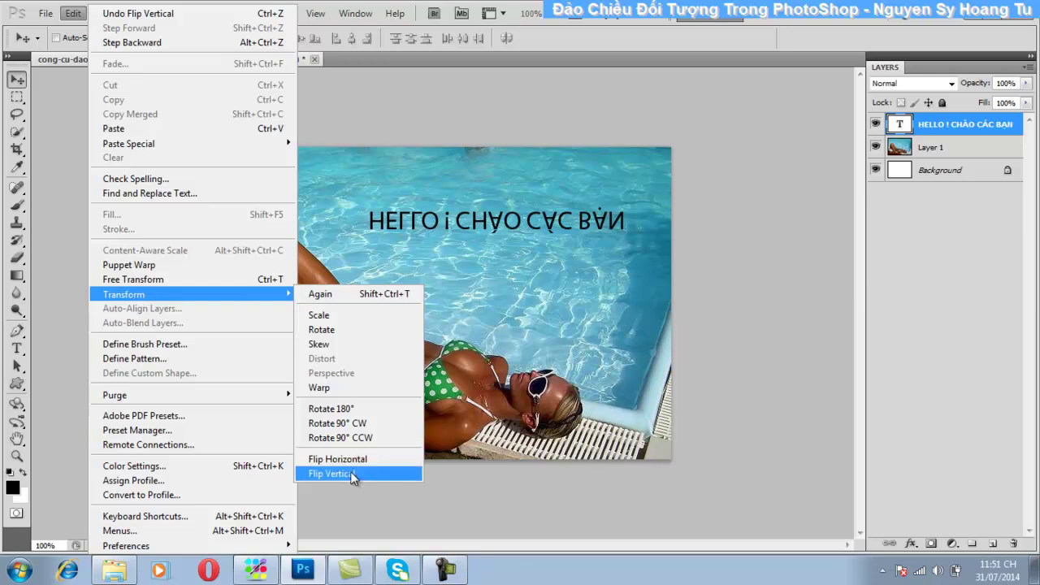
pyautogui.click(351, 472)
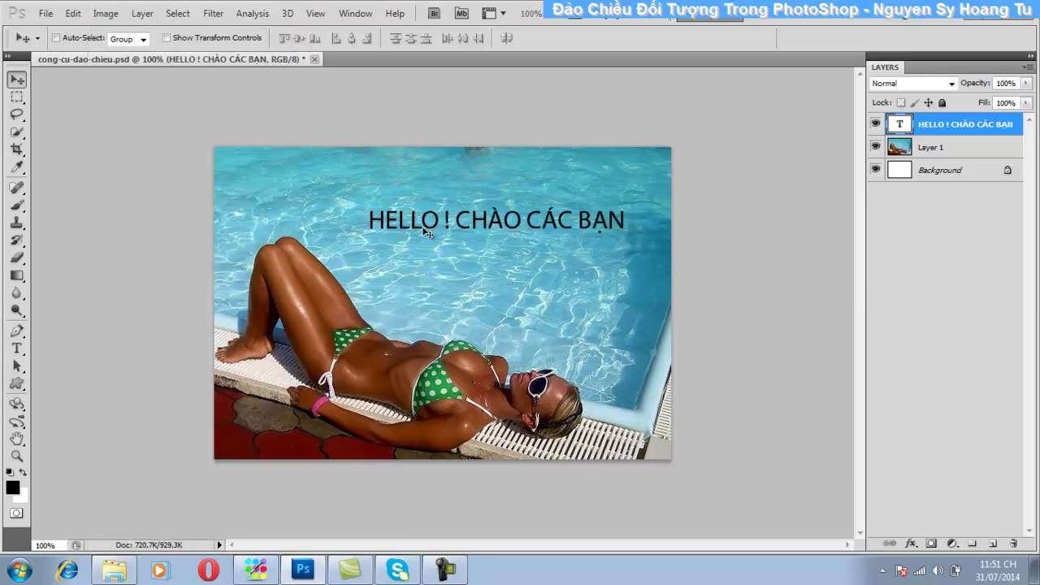
pyautogui.moveTo(423, 229); pyautogui.dragTo(415, 225)
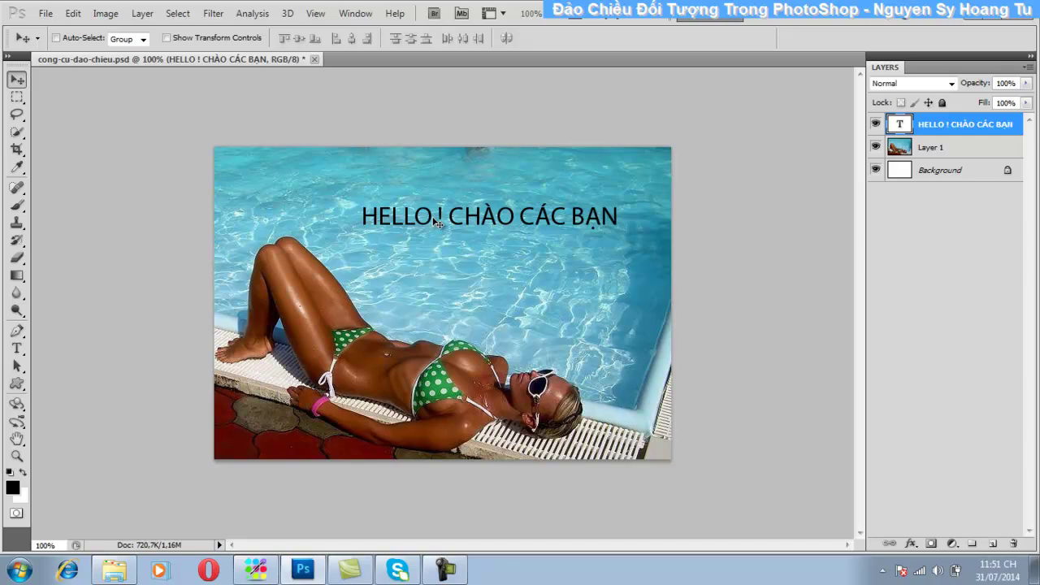
# Step: Duplicate the title layer, flip the copy vertically, and place it just below the original
pyautogui.rightClick(931, 132)
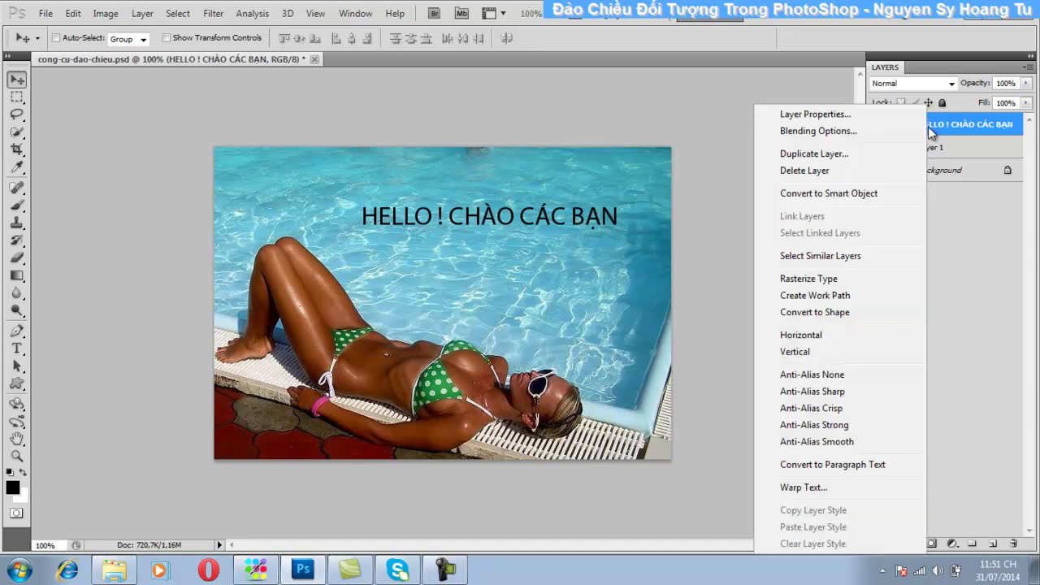
pyautogui.click(835, 154)
pyautogui.click(651, 171)
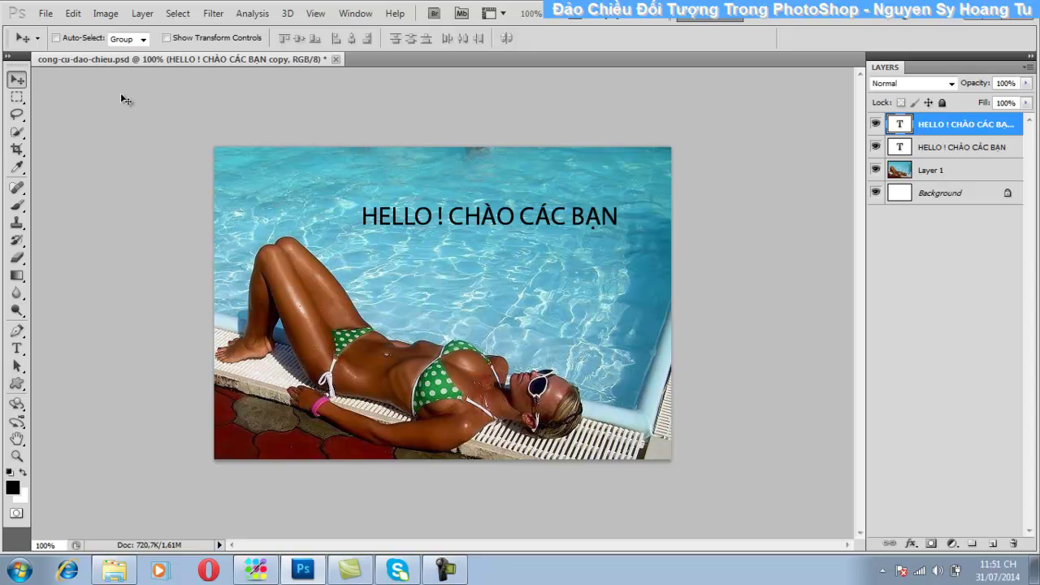
pyautogui.click(73, 13)
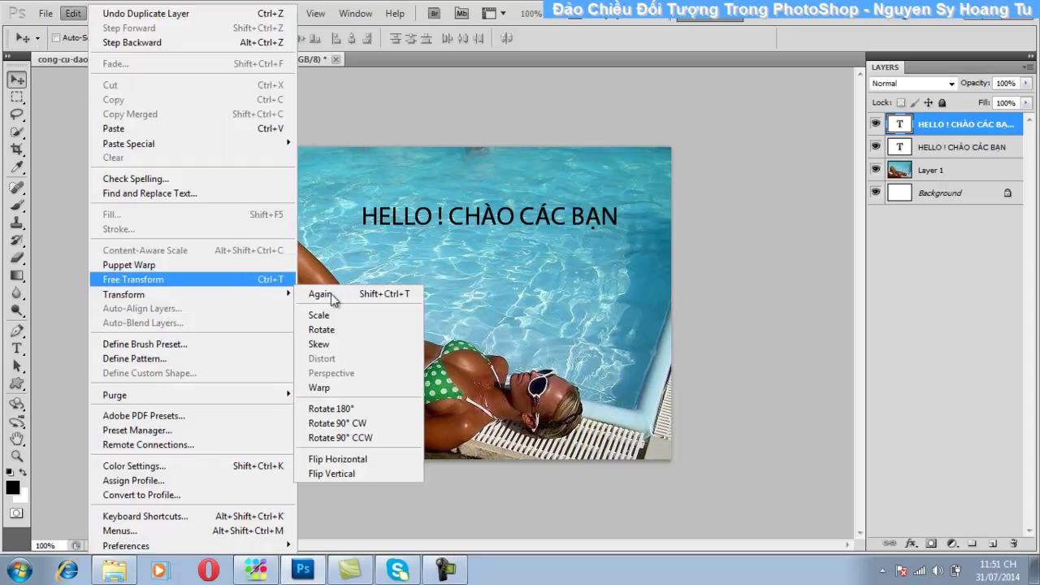
pyautogui.moveTo(124, 294)
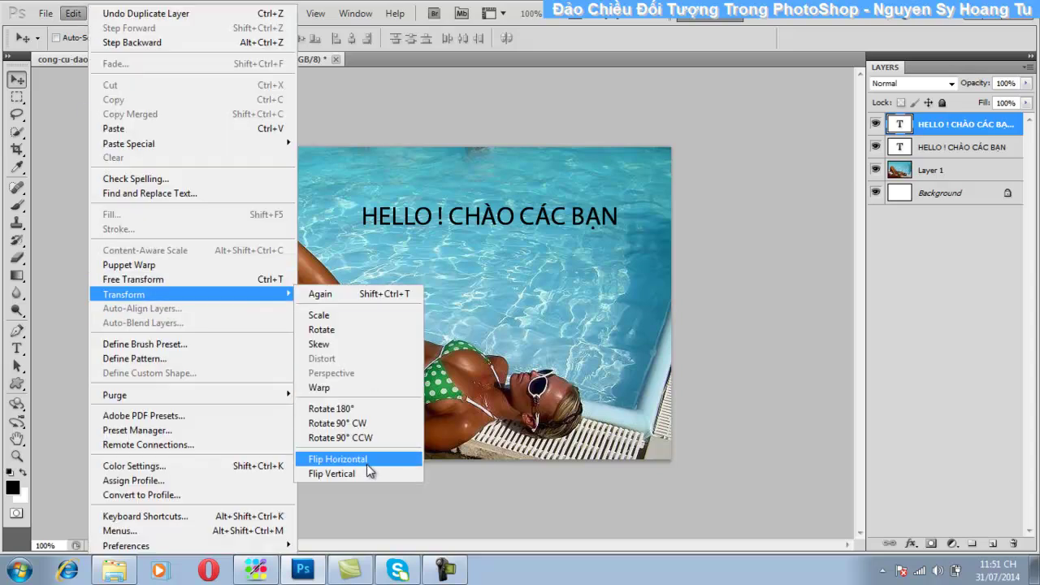
pyautogui.click(365, 473)
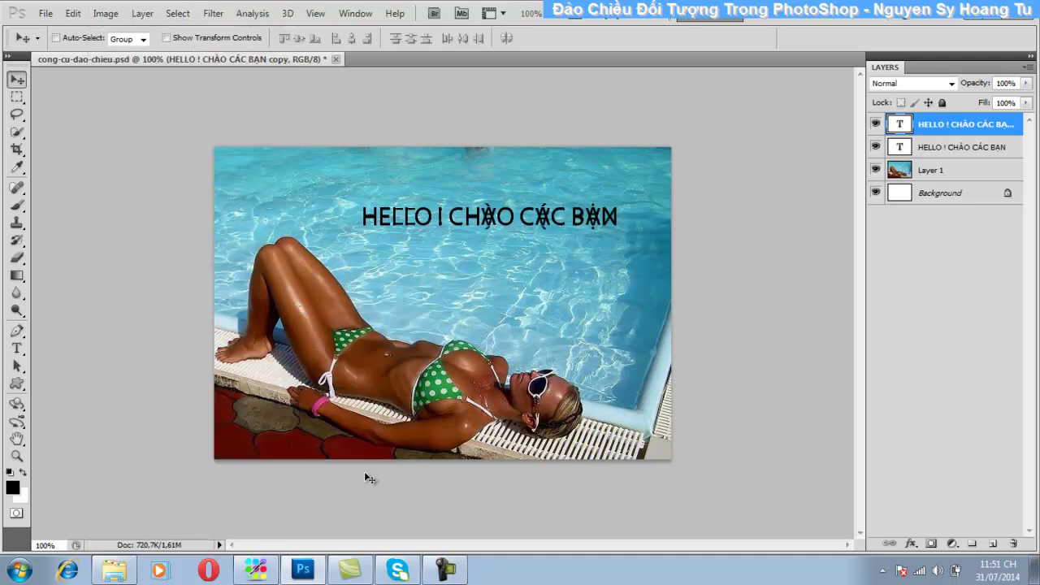
pyautogui.moveTo(391, 224); pyautogui.dragTo(386, 240)
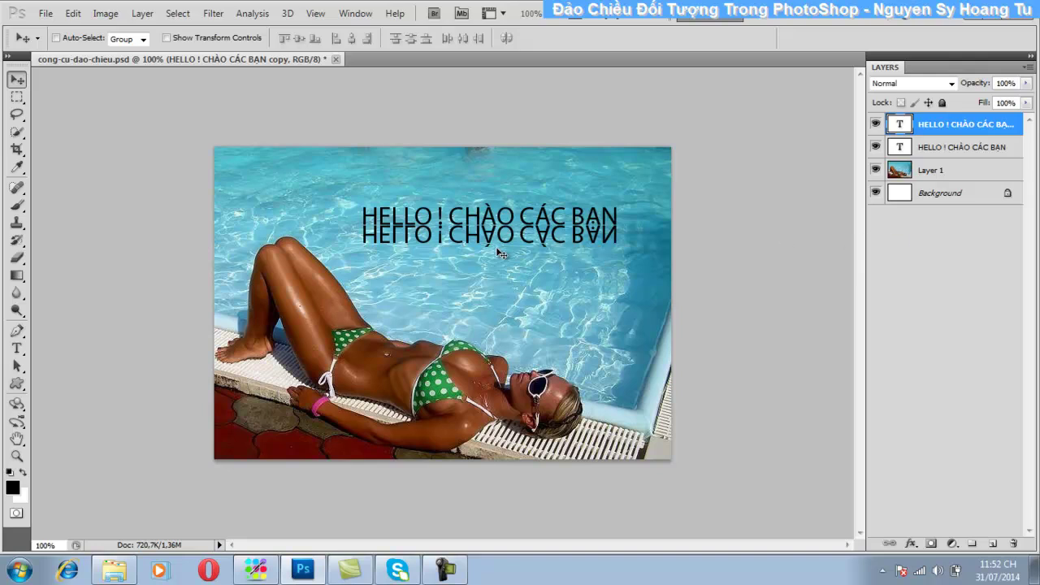
# Step: Add a layer mask to the text copy and apply a gradient so it fades out downward
pyautogui.click(932, 544)
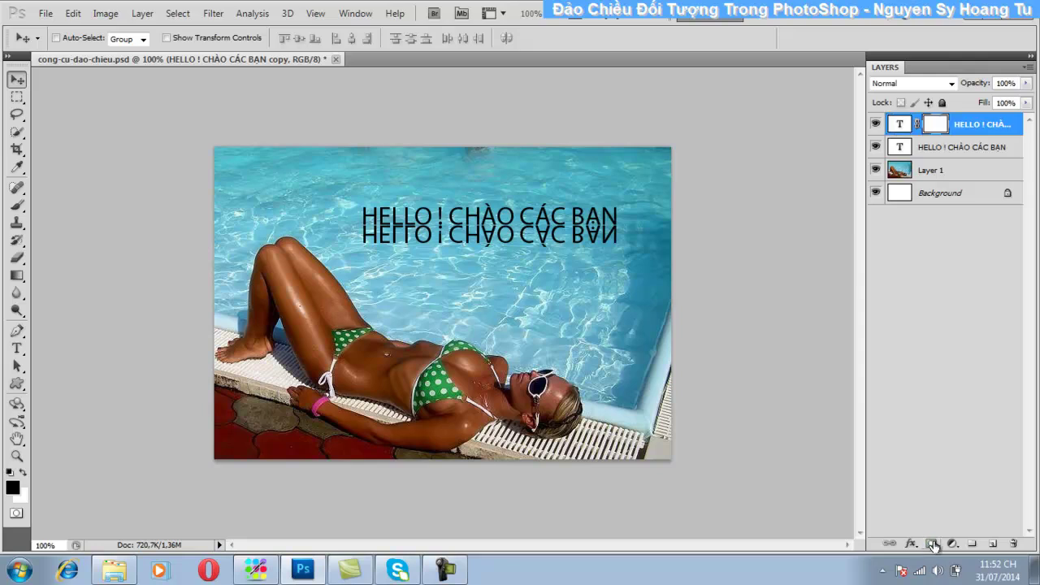
pyautogui.click(16, 276)
pyautogui.click(81, 274)
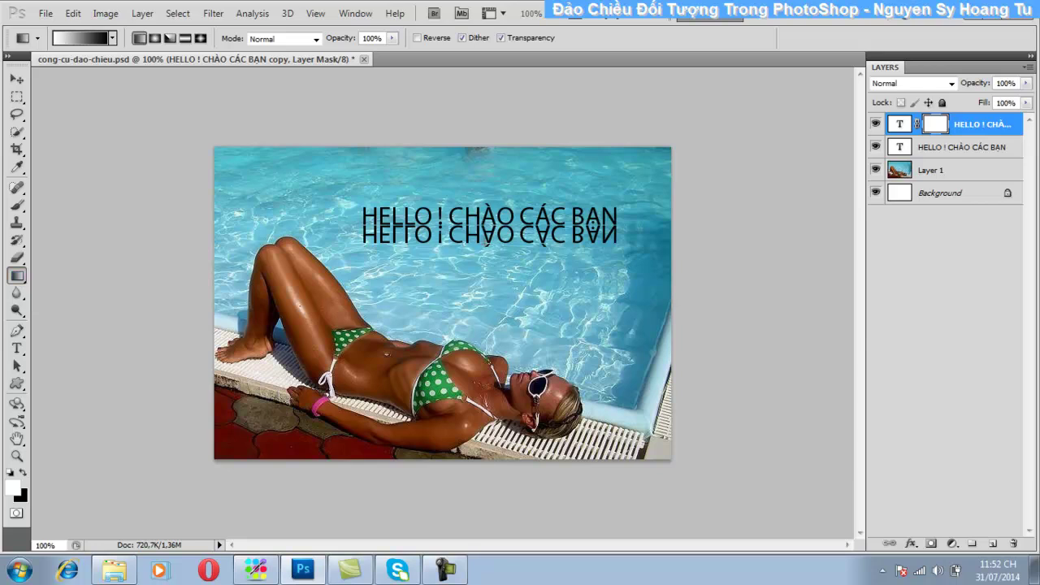
pyautogui.moveTo(484, 226); pyautogui.dragTo(499, 257)
pyautogui.hotkey('ctrl', 'z')
pyautogui.moveTo(485, 229); pyautogui.dragTo(478, 243)
pyautogui.hotkey('ctrl', 'z')
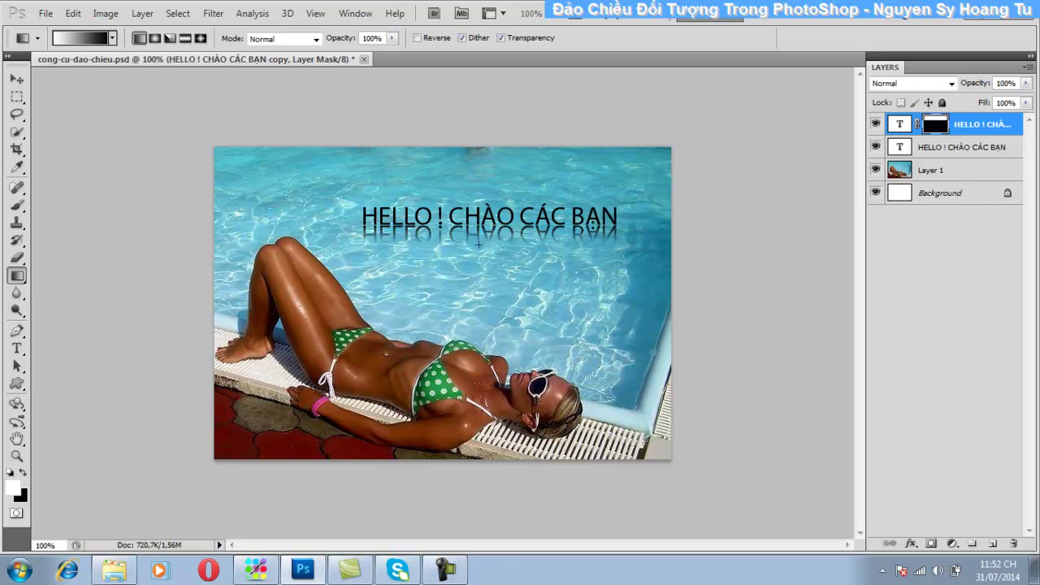
pyautogui.hotkey('ctrl', 'z')
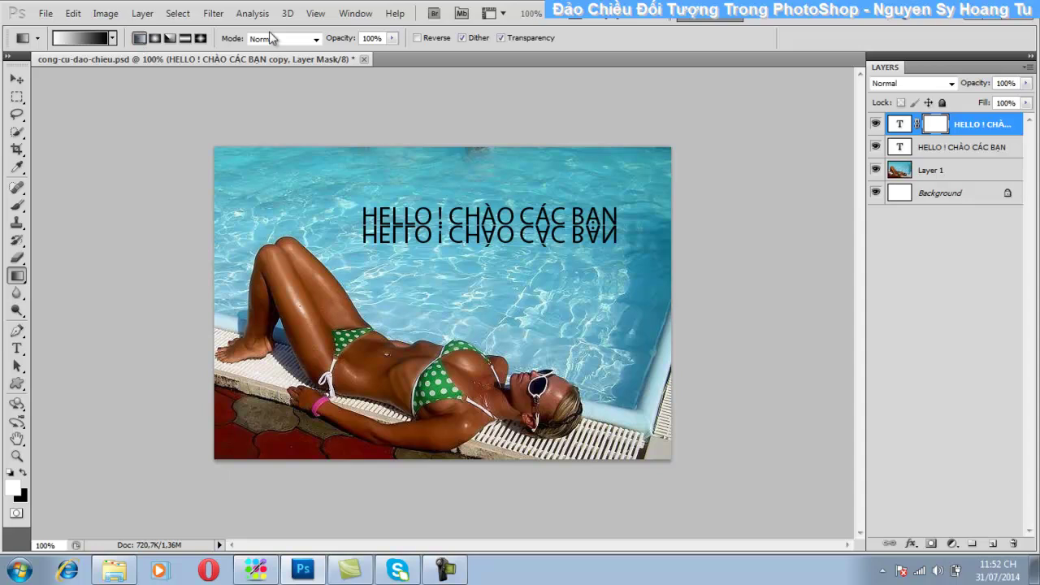
pyautogui.click(73, 13)
pyautogui.moveTo(124, 294)
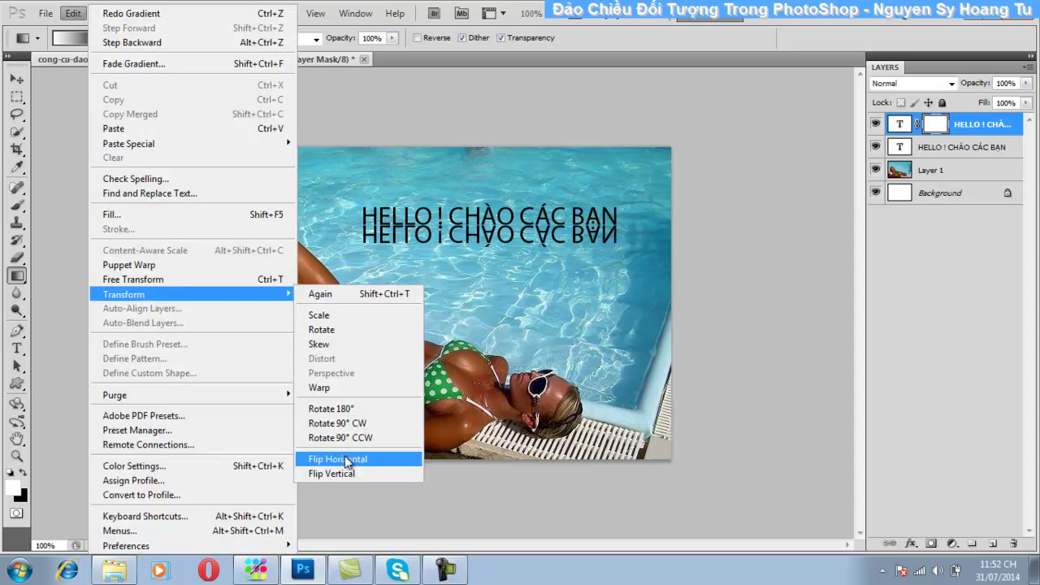
pyautogui.click(497, 221)
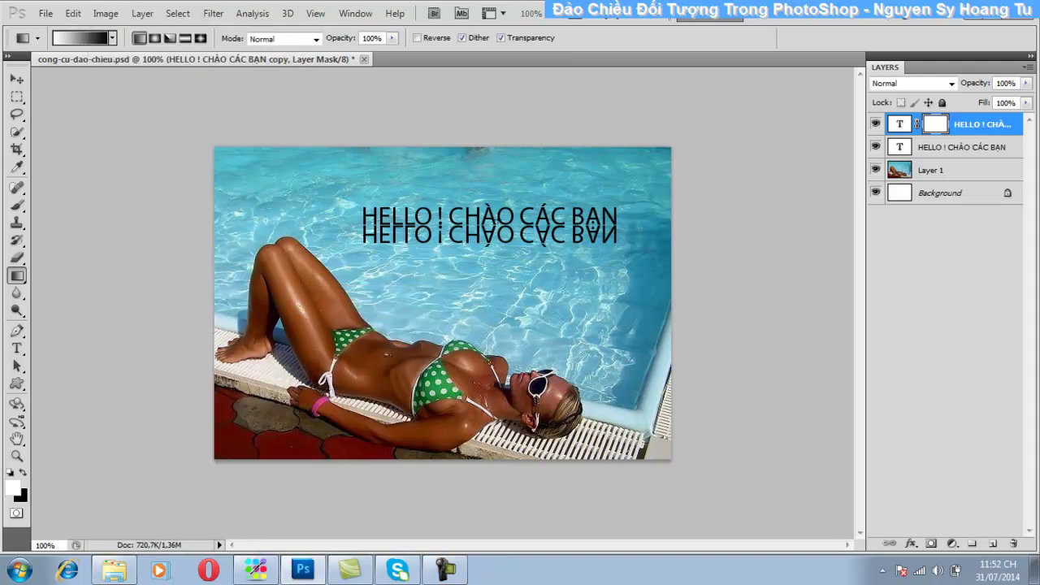
pyautogui.moveTo(491, 226); pyautogui.dragTo(492, 243)
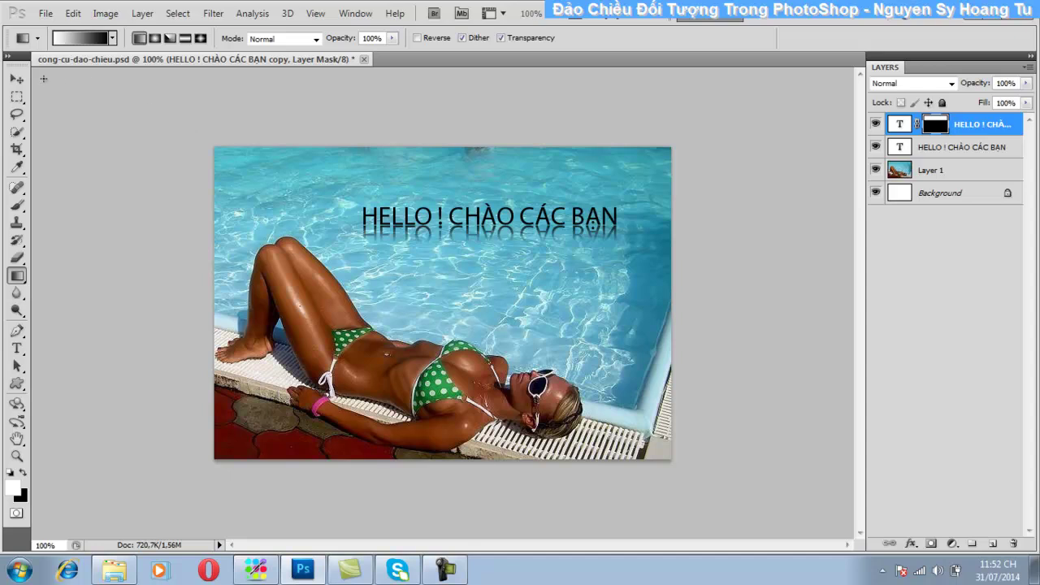
# Step: Set the reflection layer's opacity to 39%
pyautogui.click(17, 79)
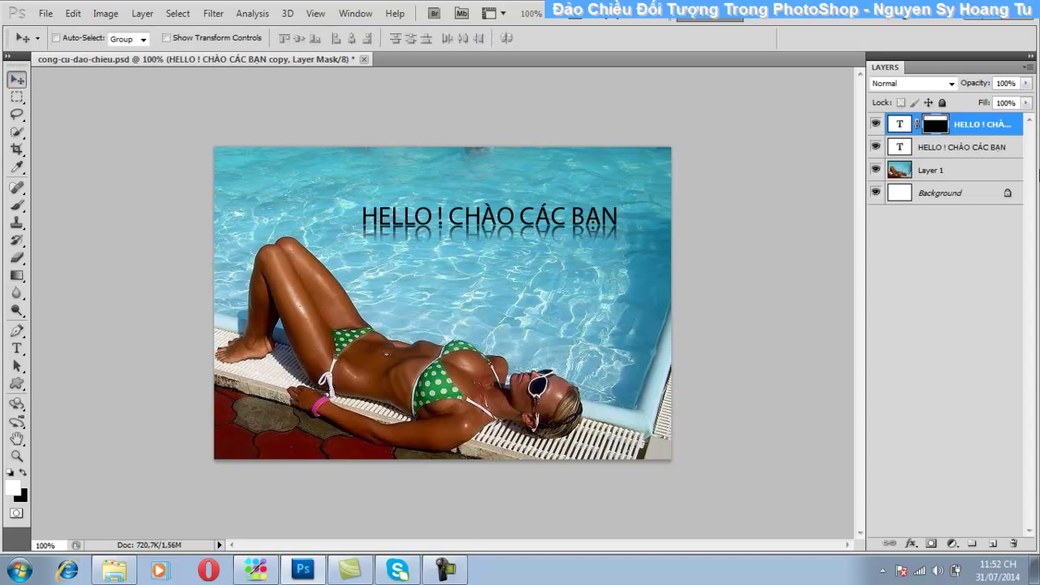
pyautogui.click(1026, 84)
pyautogui.moveTo(1025, 99); pyautogui.dragTo(979, 98)
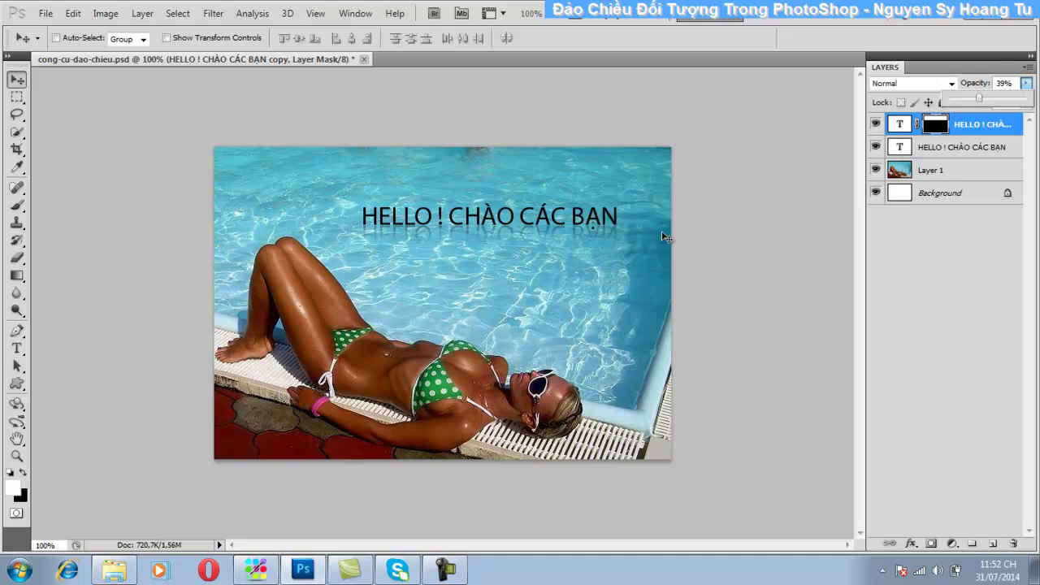
pyautogui.click(691, 234)
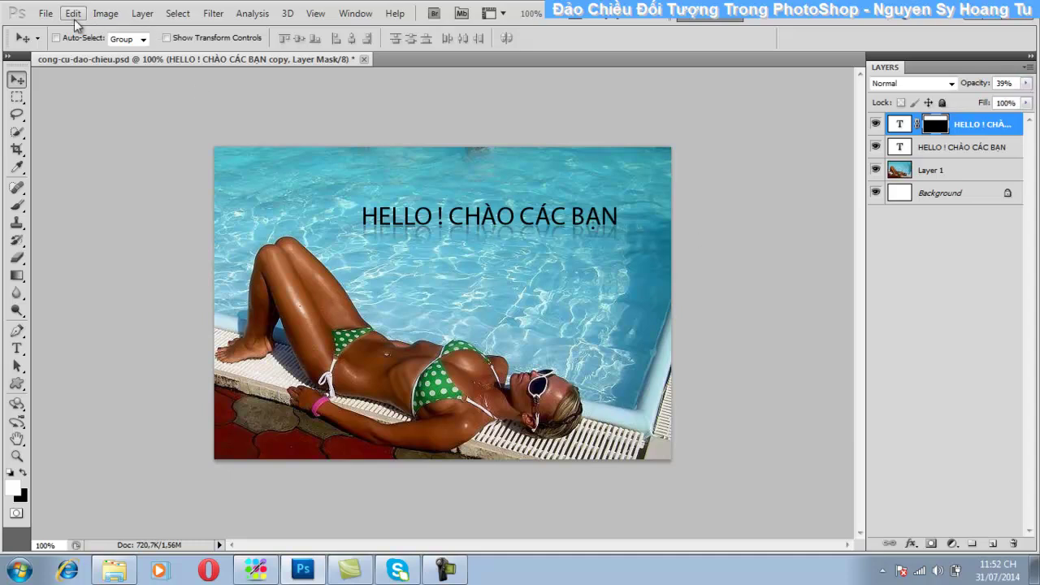
pyautogui.click(73, 13)
pyautogui.moveTo(123, 294)
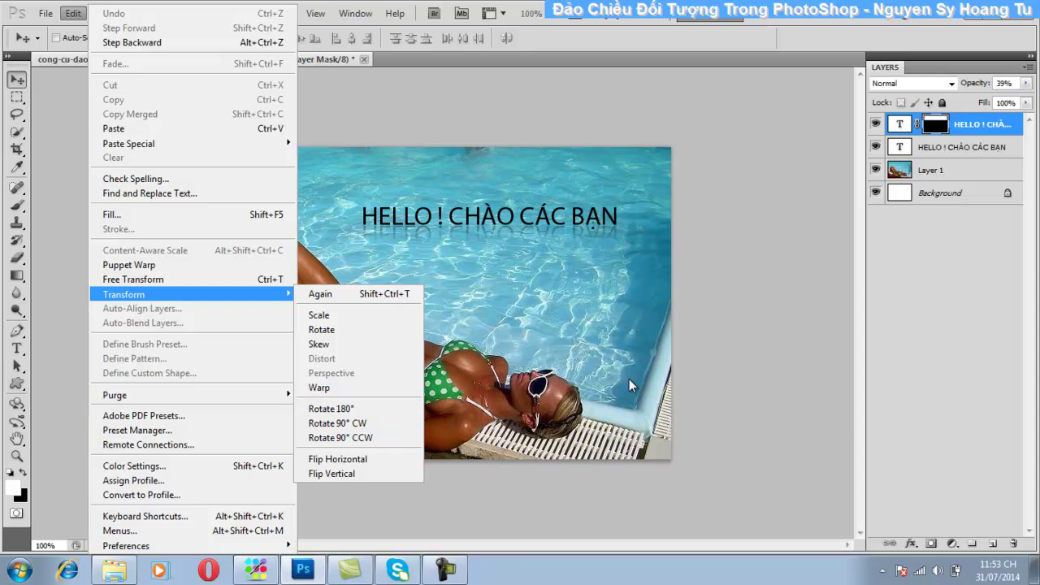
pyautogui.click(560, 249)
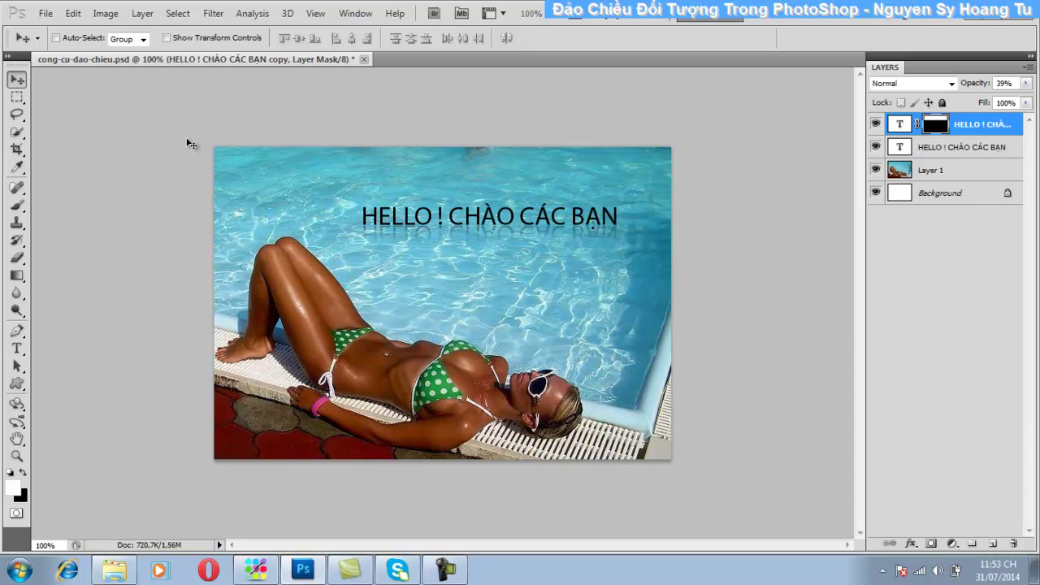
pyautogui.click(75, 14)
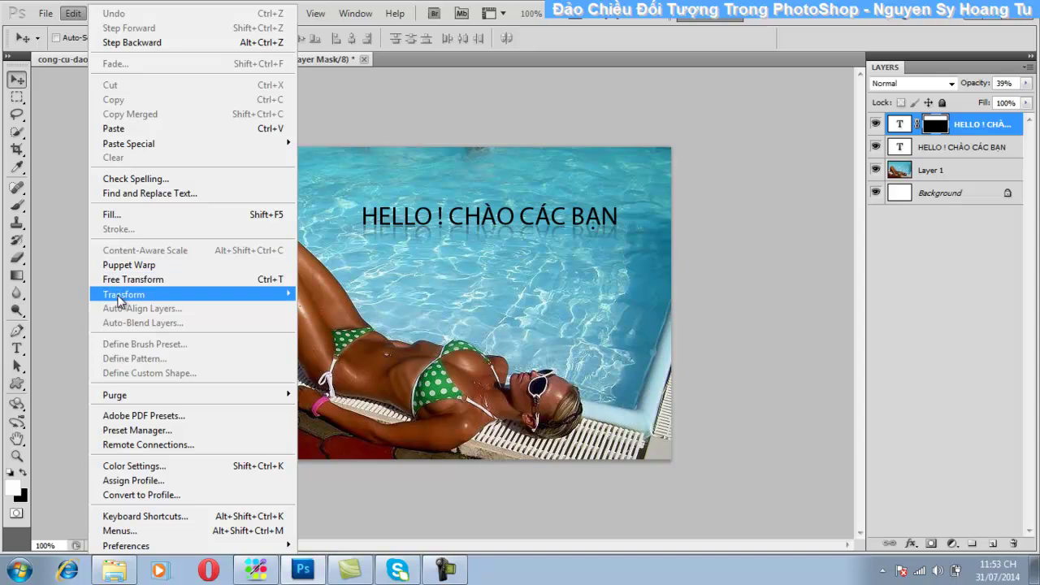
pyautogui.moveTo(191, 295)
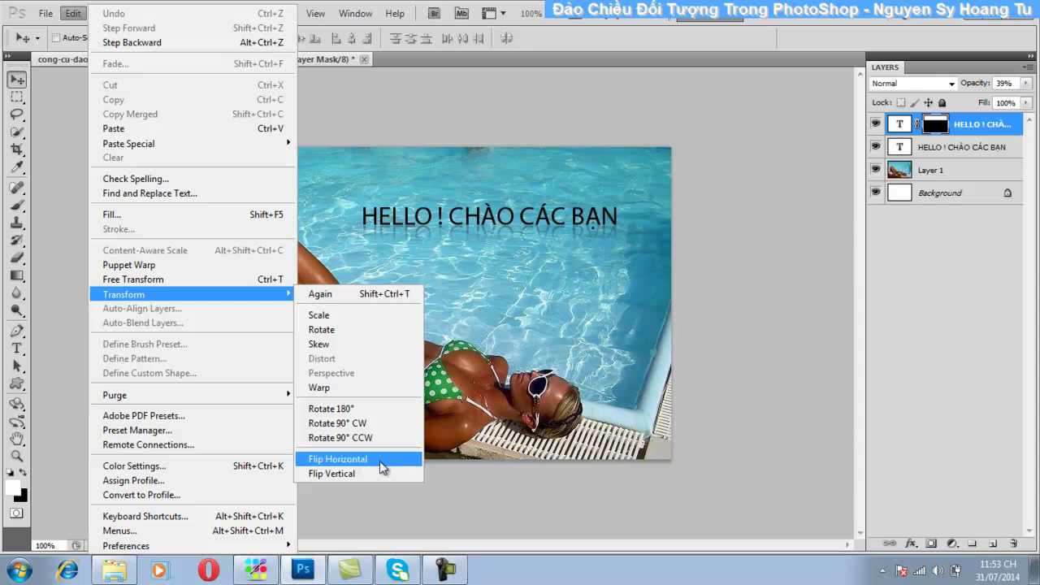
pyautogui.click(725, 443)
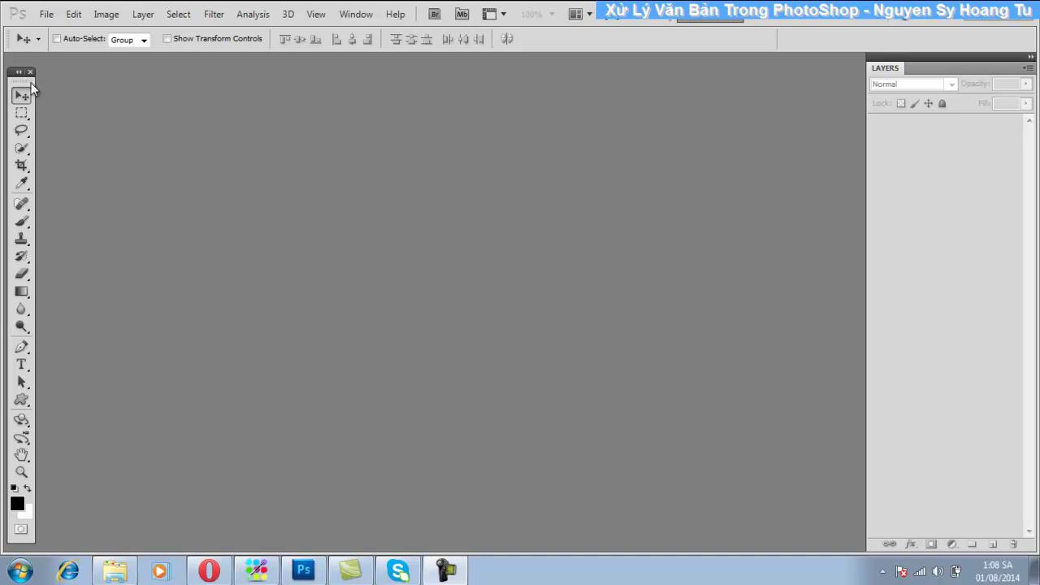
# Step: Create a new blank 1366 × 768 px, 72 ppi Untitled-1 document with default settings
pyautogui.click(47, 15)
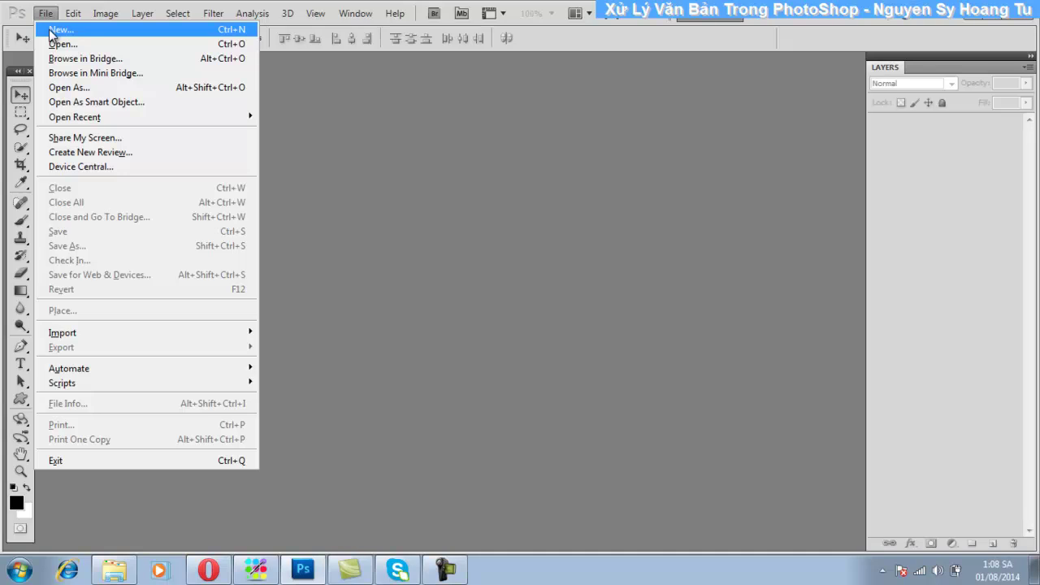
pyautogui.click(54, 31)
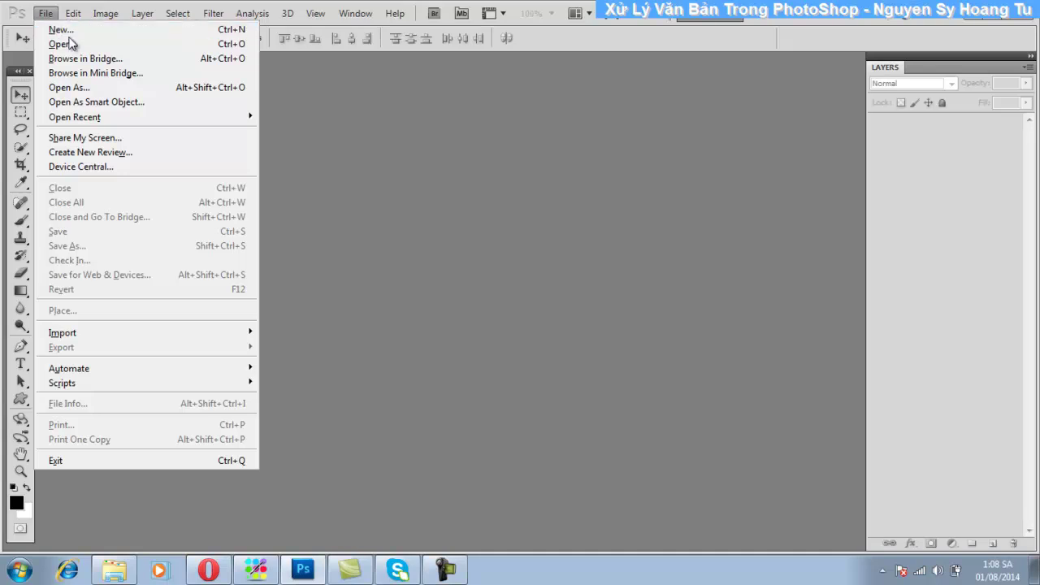
pyautogui.click(668, 137)
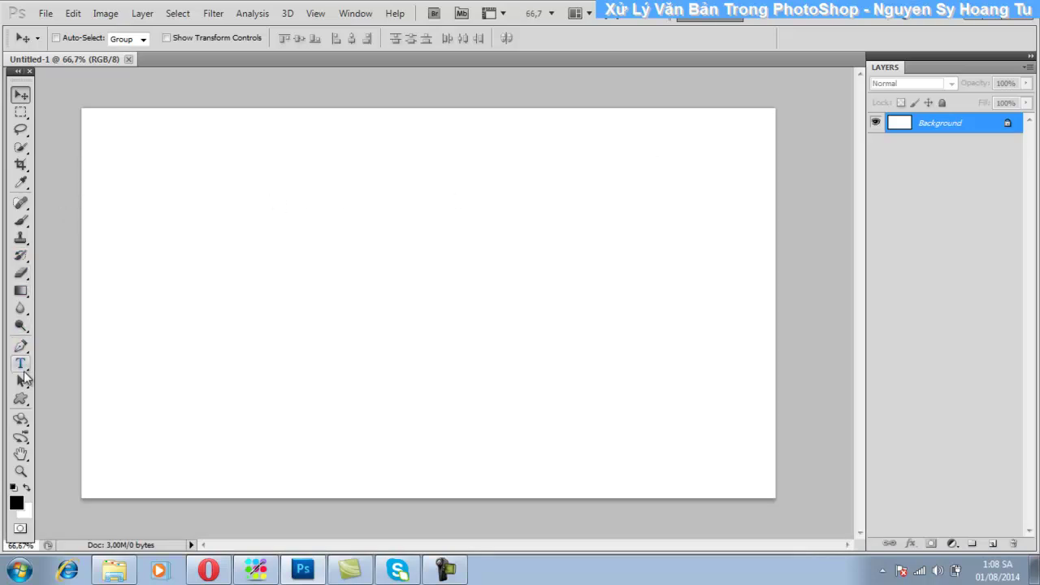
# Step: Add a 30 pt Myriad Pro text line reading 'sdasdasdasdasd' near the upper left
pyautogui.click(20, 364)
pyautogui.click(166, 228)
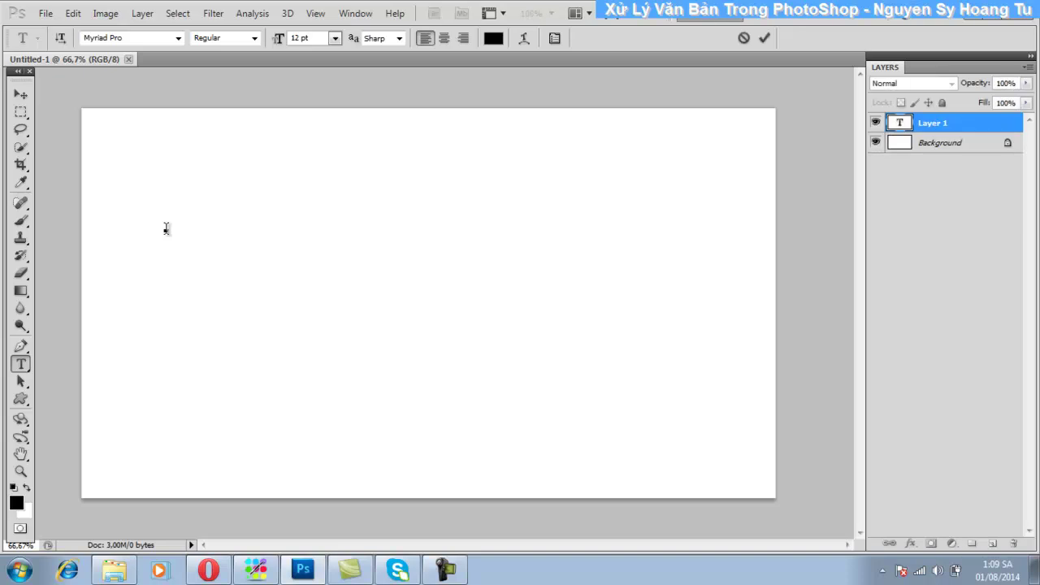
pyautogui.write('asdasdasdasd')
pyautogui.moveTo(208, 229); pyautogui.dragTo(157, 229)
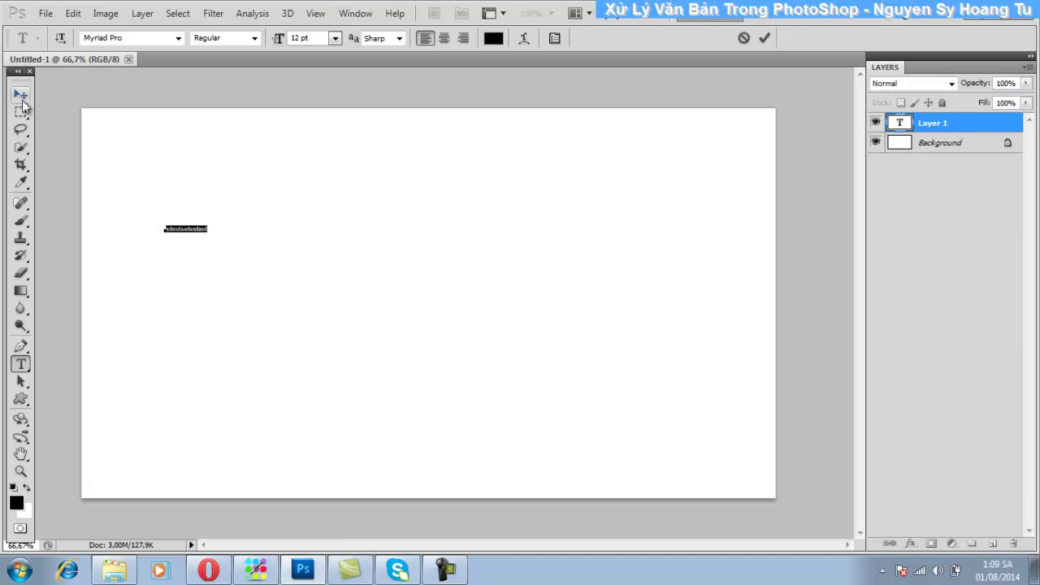
pyautogui.click(335, 39)
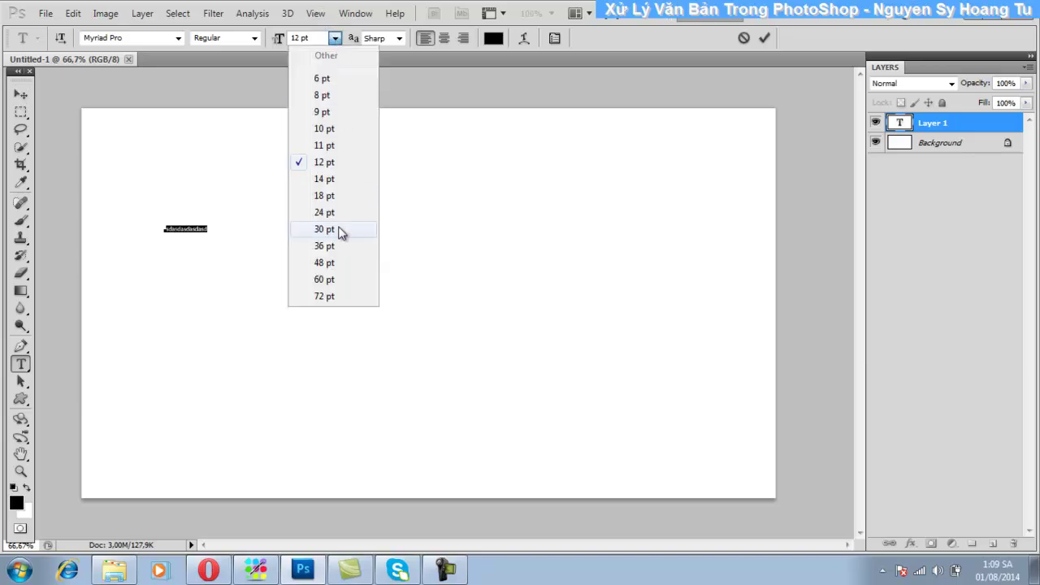
pyautogui.click(341, 231)
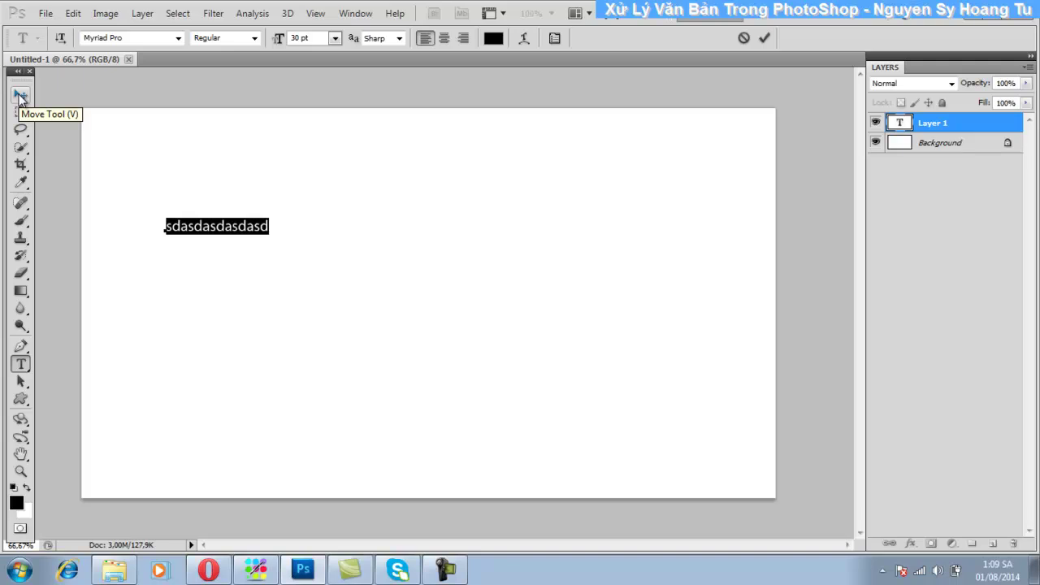
pyautogui.click(20, 95)
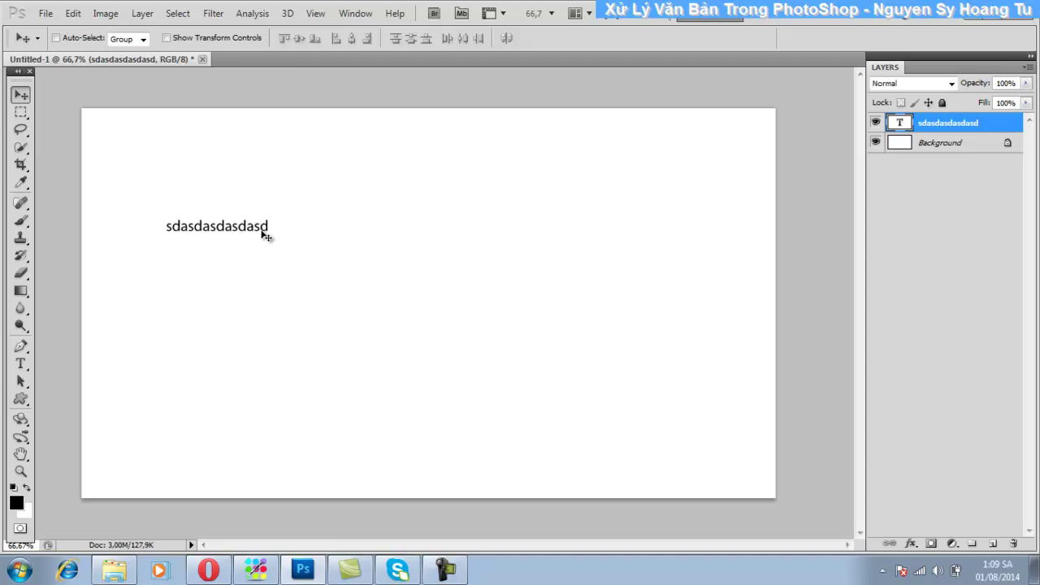
pyautogui.press('t')
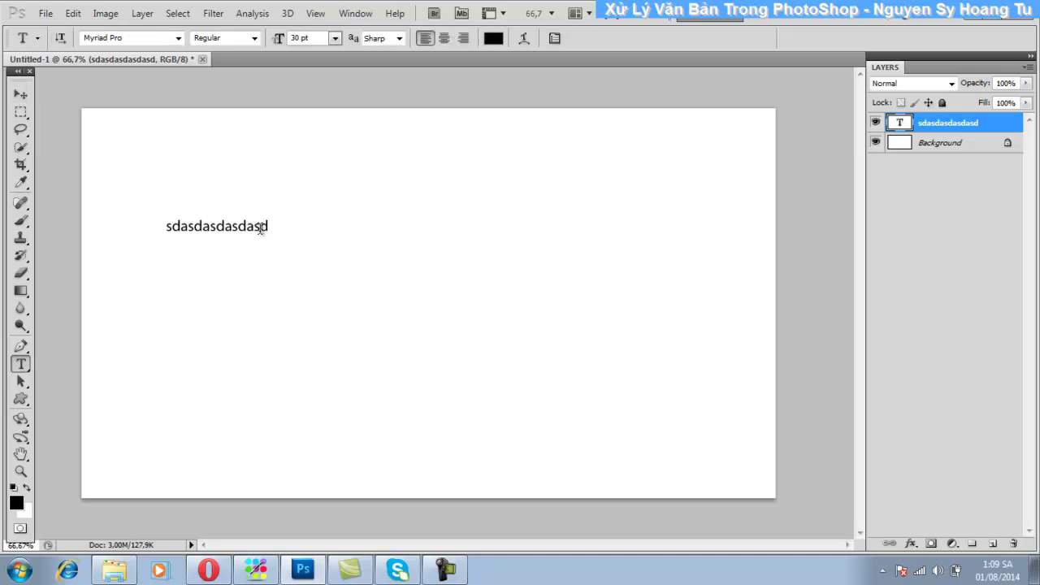
pyautogui.click(268, 227)
pyautogui.click(20, 94)
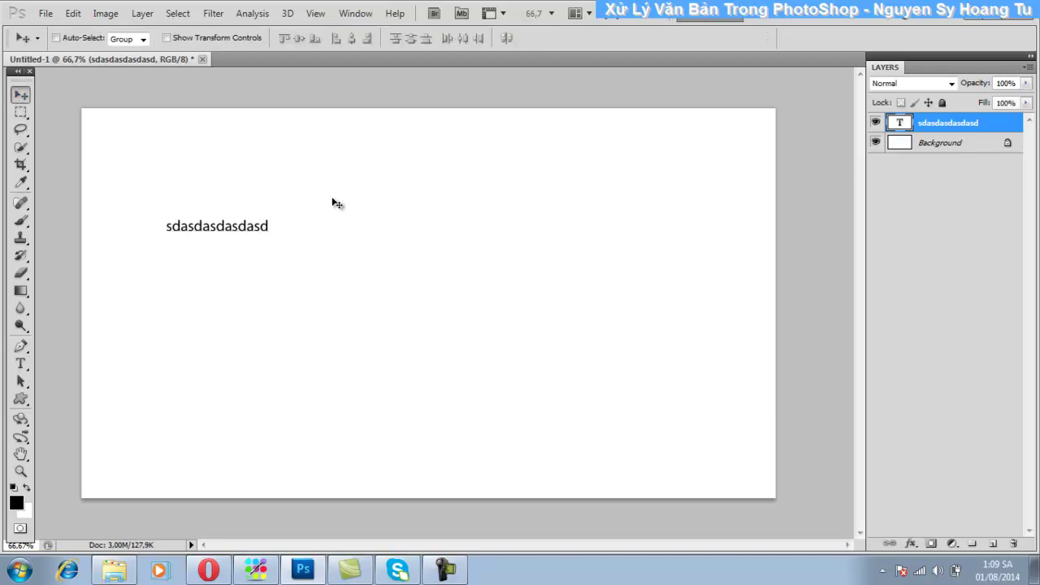
# Step: Add seven more lines of placeholder text below the first line
pyautogui.press('t')
pyautogui.click(247, 228)
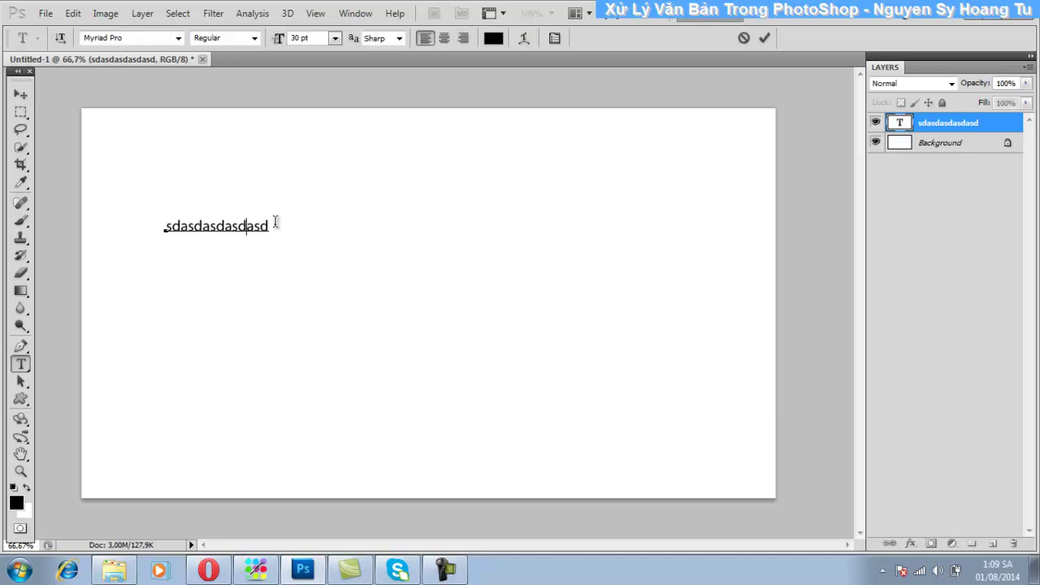
pyautogui.press('Return')
pyautogui.write('sdasdasd')
pyautogui.press('Return')
pyautogui.write('dfsdfsdfsdf')
pyautogui.press('Return')
pyautogui.write('gsdgsdgsdggdgdgdfg')
pyautogui.press('Return')
pyautogui.write('dfsdfsdfsdf')
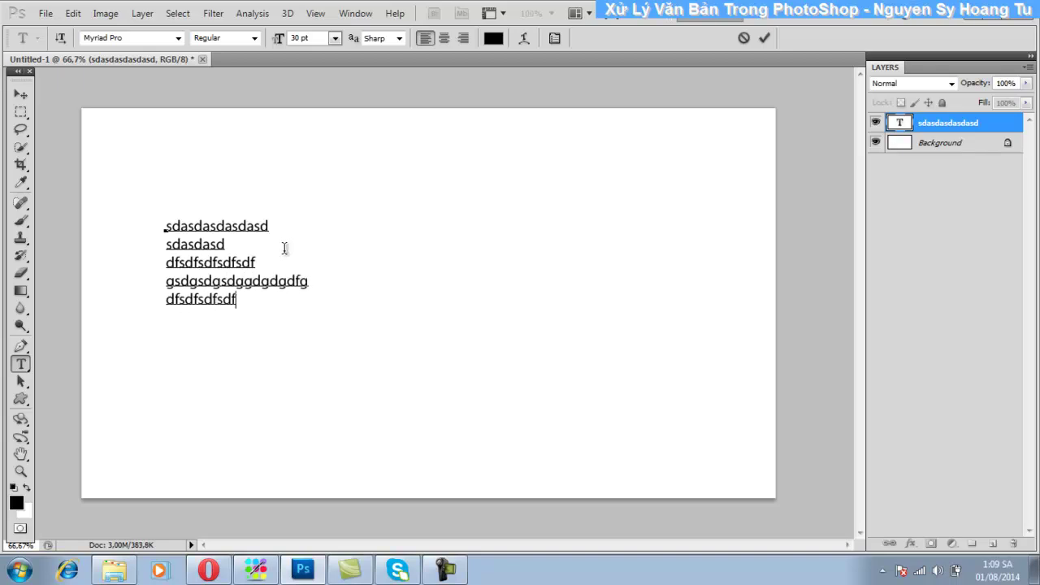
pyautogui.press('Return')
pyautogui.press('Return')
pyautogui.write('fgdfgdfg')
pyautogui.press('Return')
pyautogui.press('Return')
pyautogui.write('rterteryiyu.nm.n')
pyautogui.press('Return')
pyautogui.write('hjghjghj')
pyautogui.press('BackSpace')
pyautogui.write('ghjghjghjghjj')
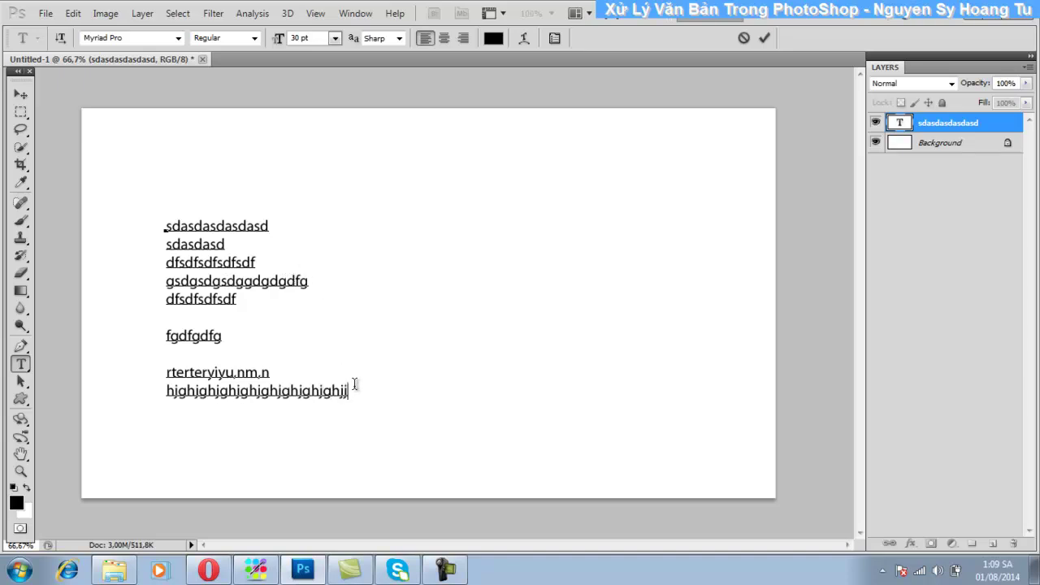
# Step: Centre-align every line of the text block and move it toward the page centre
pyautogui.moveTo(353, 391); pyautogui.dragTo(275, 239)
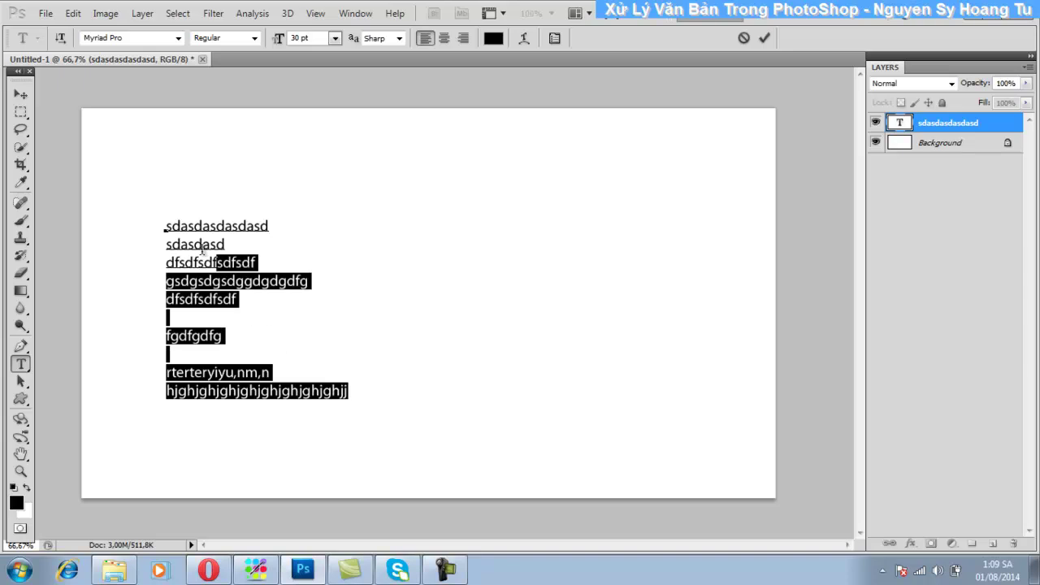
pyautogui.click(276, 240)
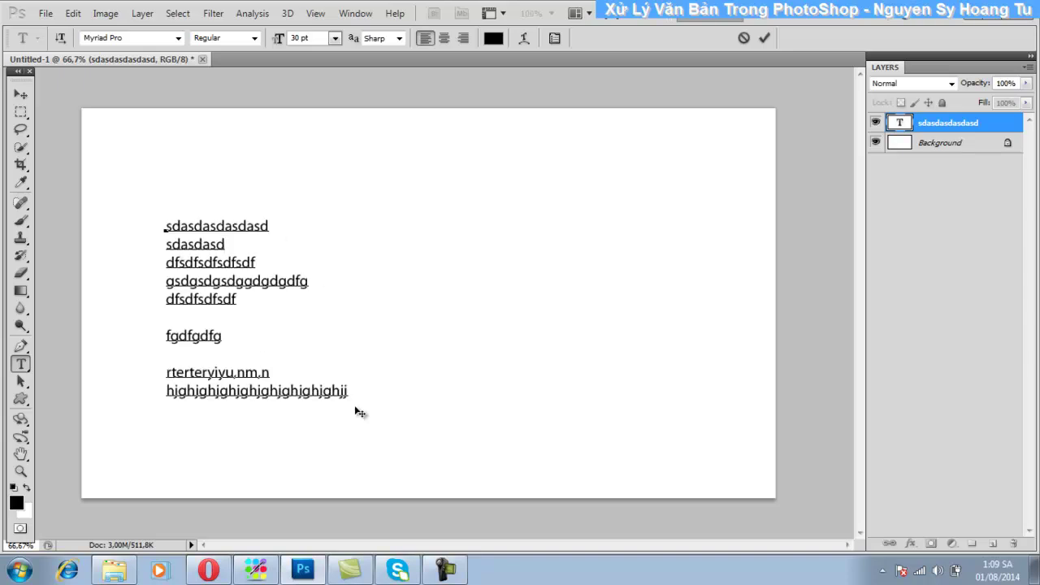
pyautogui.moveTo(356, 393)
pyautogui.mouseDown()
pyautogui.moveTo(162, 237)
pyautogui.moveTo(174, 204)
pyautogui.mouseUp()
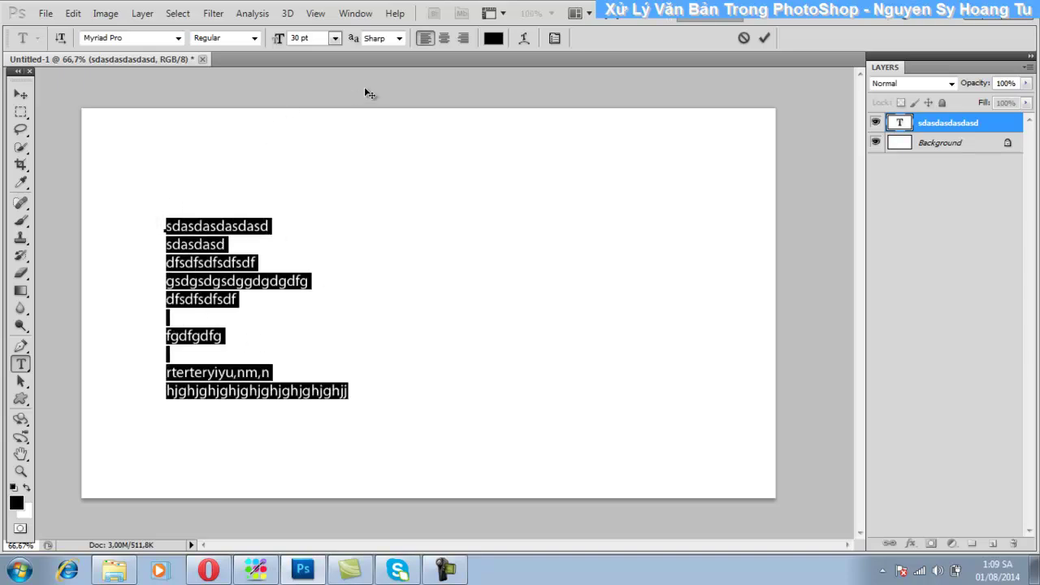
pyautogui.click(444, 39)
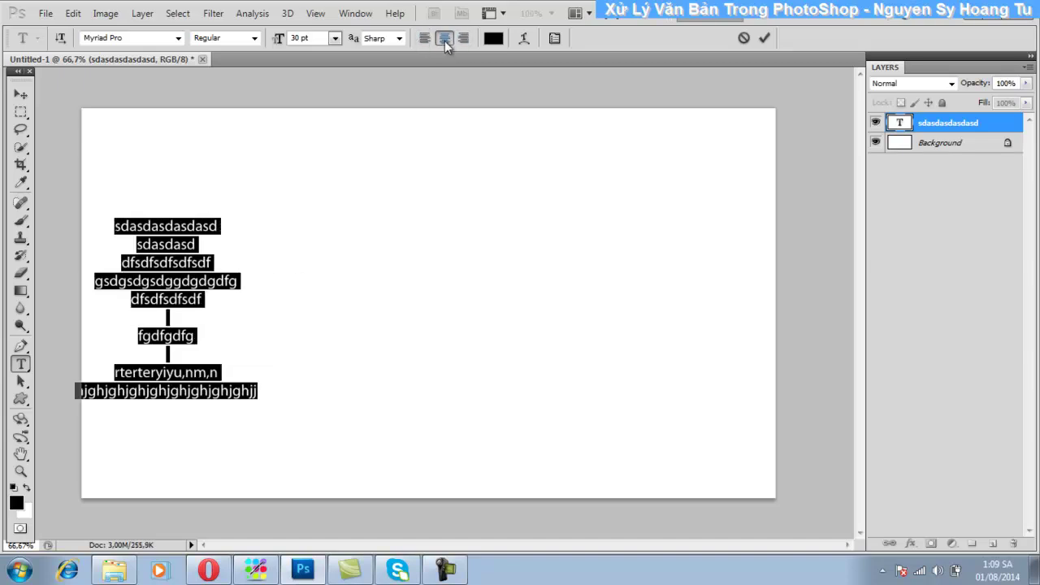
pyautogui.click(21, 95)
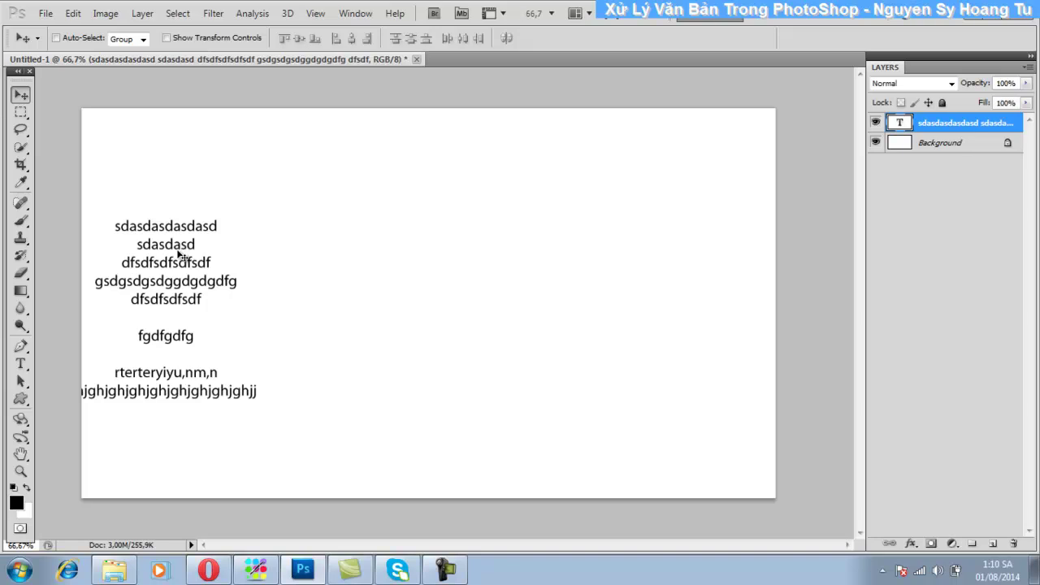
pyautogui.moveTo(177, 236); pyautogui.dragTo(379, 207)
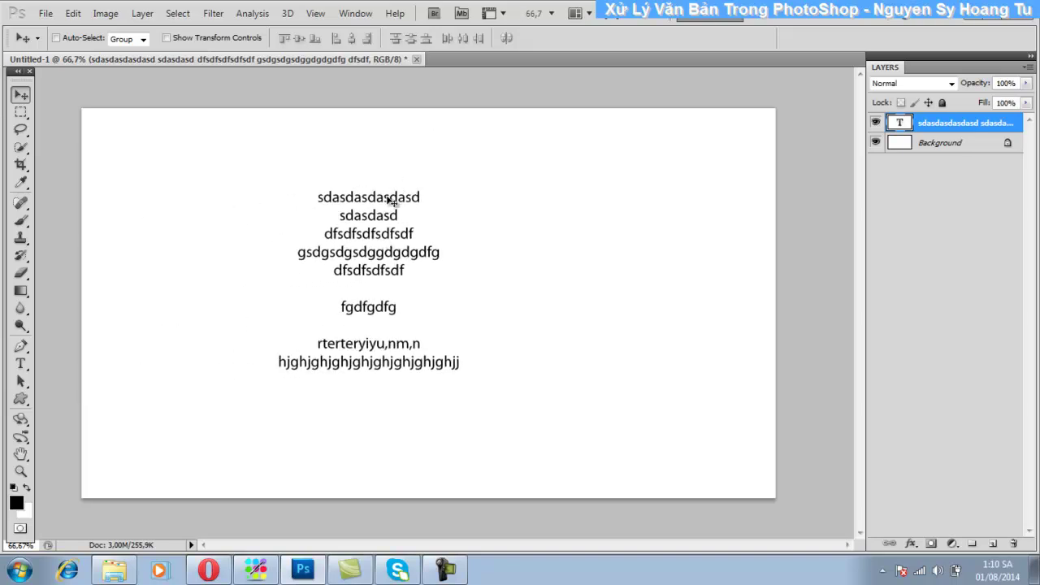
pyautogui.press('t')
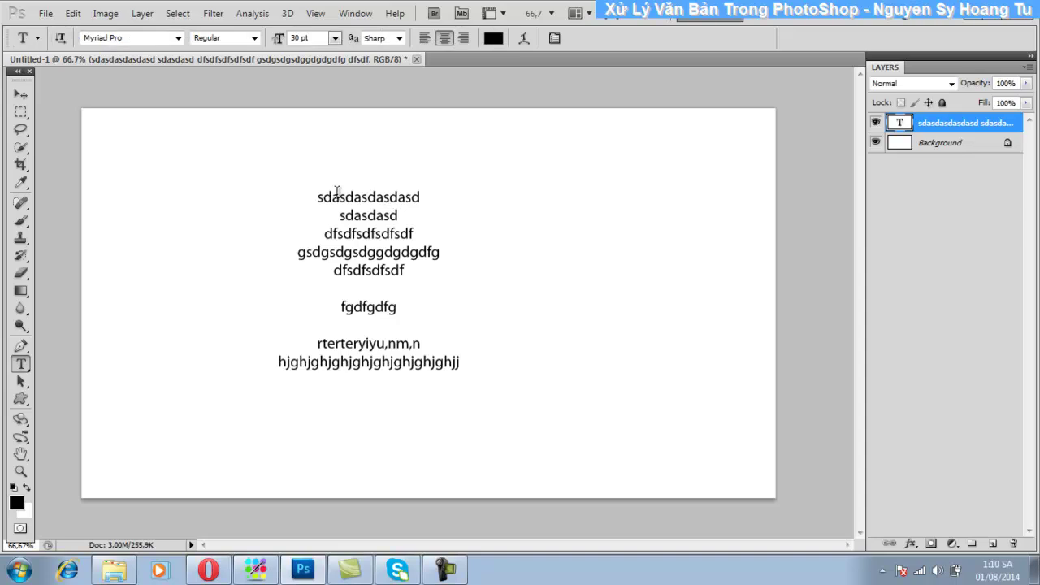
pyautogui.click(22, 95)
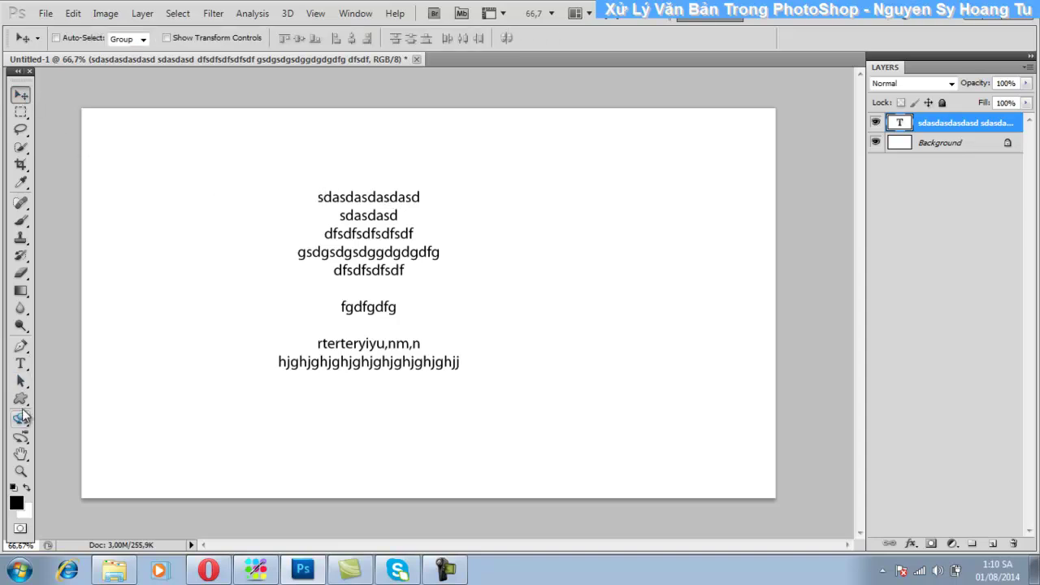
# Step: Select all lines of the centred paragraph block and right-align them
pyautogui.click(21, 364)
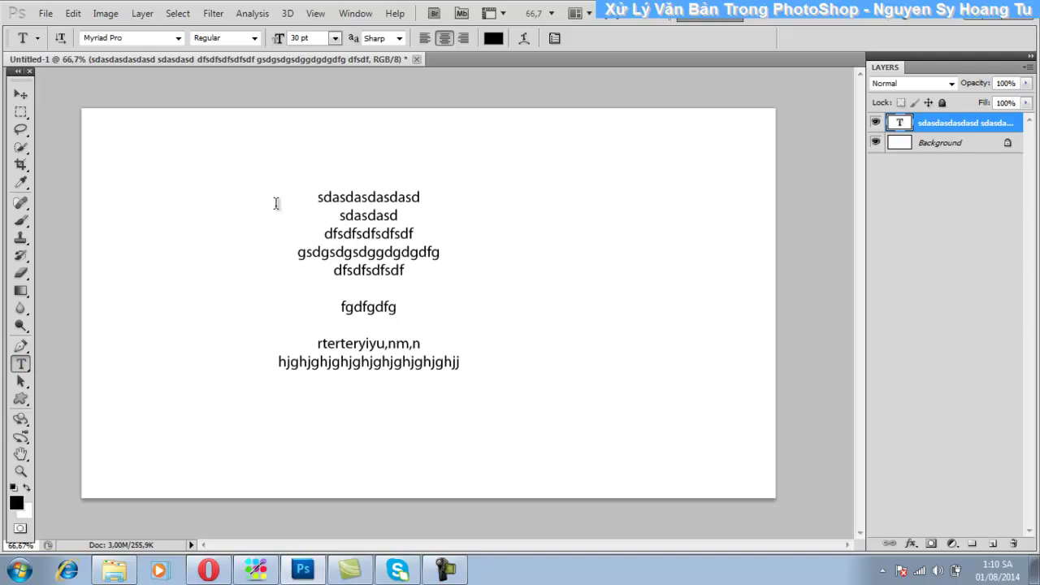
pyautogui.click(320, 198)
pyautogui.moveTo(316, 197); pyautogui.dragTo(461, 366)
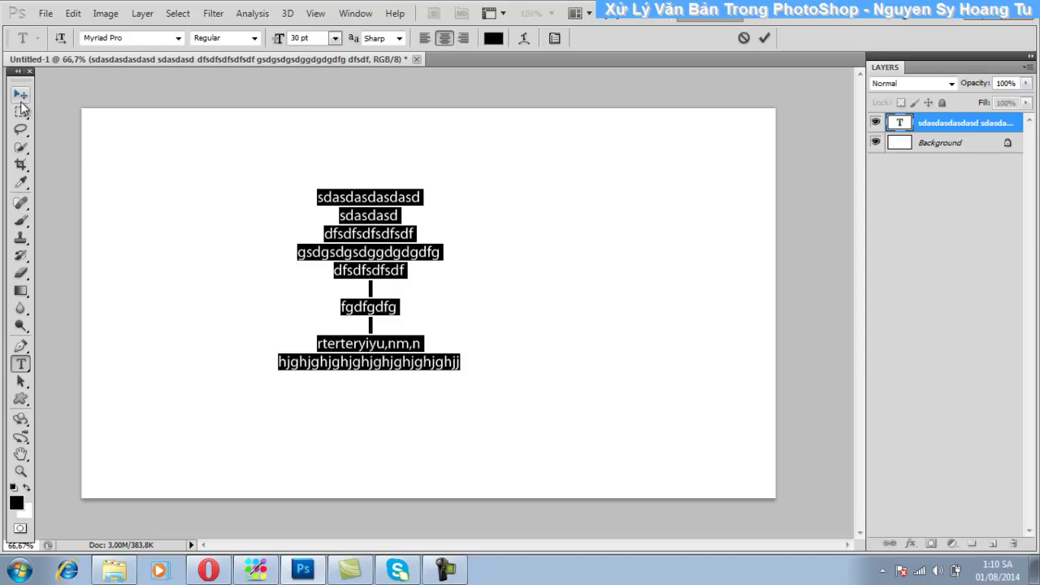
pyautogui.moveTo(316, 197); pyautogui.dragTo(514, 372)
pyautogui.click(379, 191)
pyautogui.moveTo(317, 197); pyautogui.dragTo(480, 357)
pyautogui.click(396, 242)
pyautogui.moveTo(317, 197); pyautogui.dragTo(487, 365)
pyautogui.click(465, 38)
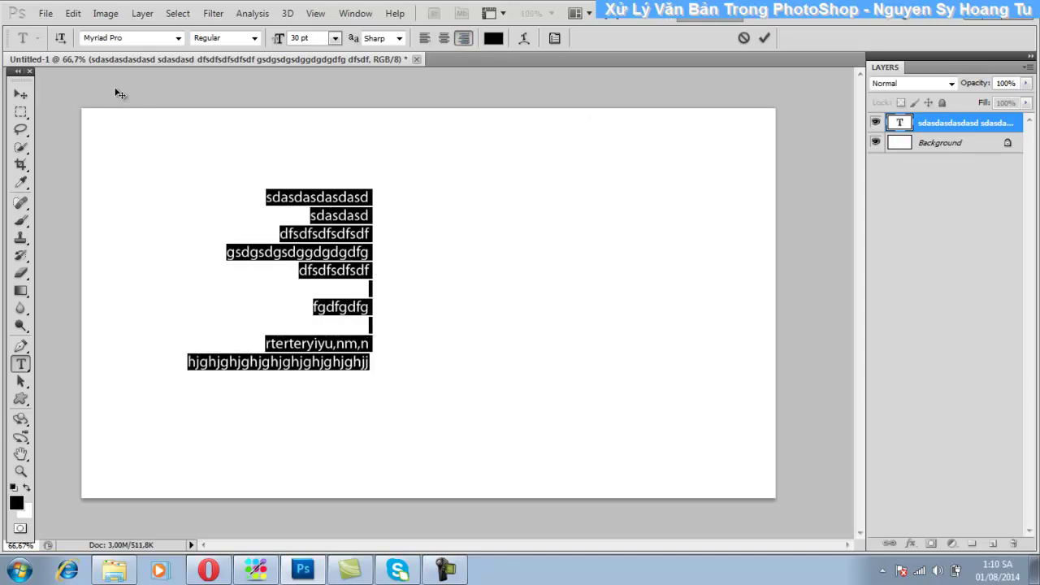
# Step: Commit the text and shift the right-aligned block right toward the page centre
pyautogui.click(19, 94)
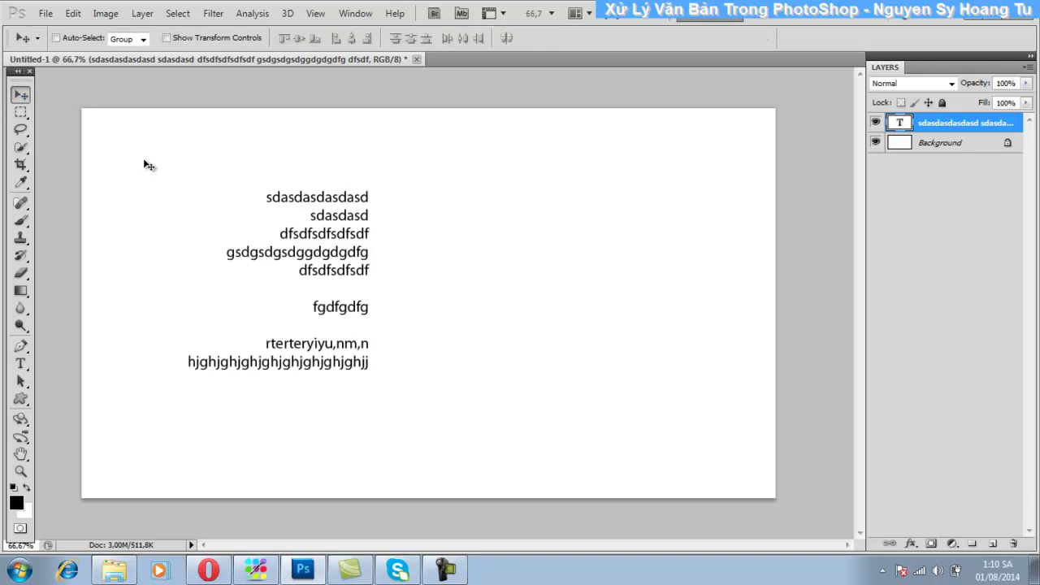
pyautogui.moveTo(326, 236); pyautogui.dragTo(424, 242)
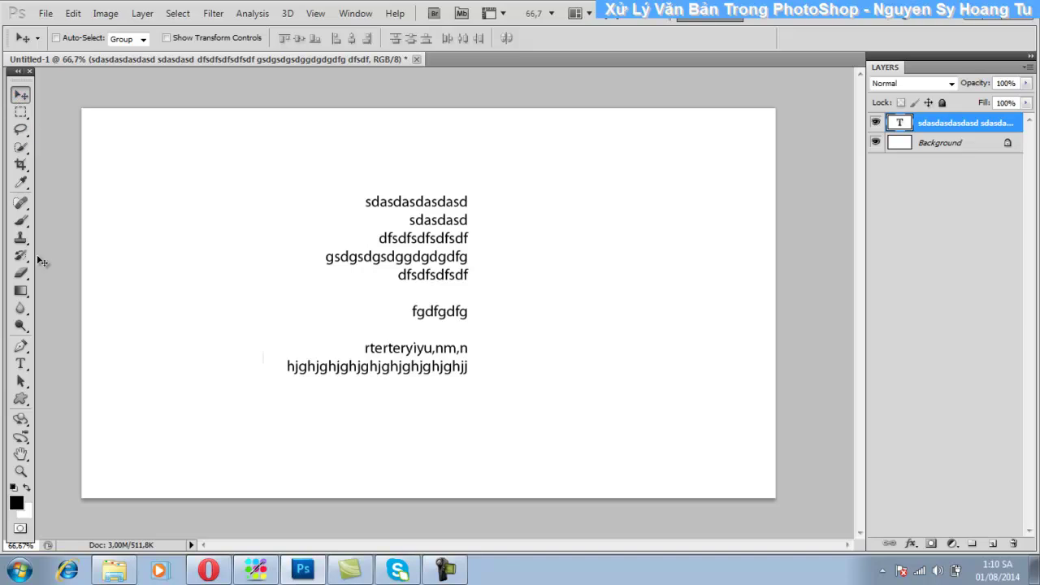
pyautogui.press('t')
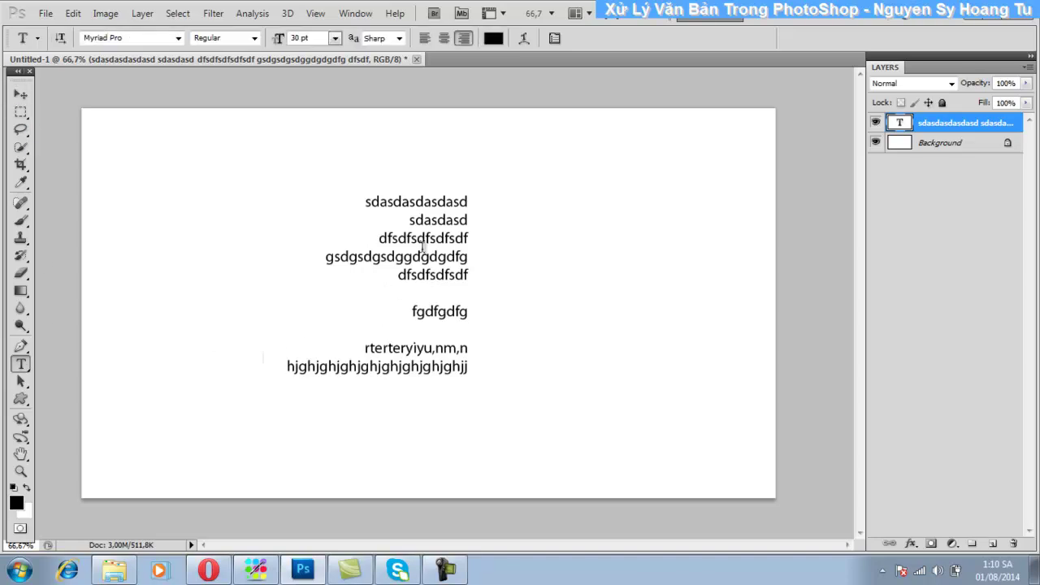
pyautogui.click(421, 249)
pyautogui.moveTo(363, 201); pyautogui.dragTo(529, 379)
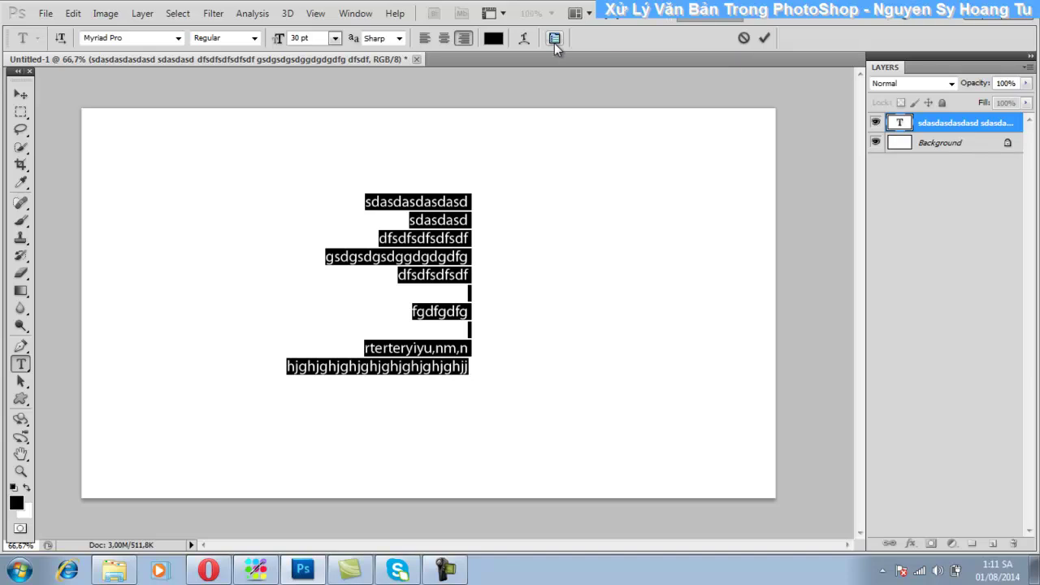
pyautogui.click(553, 38)
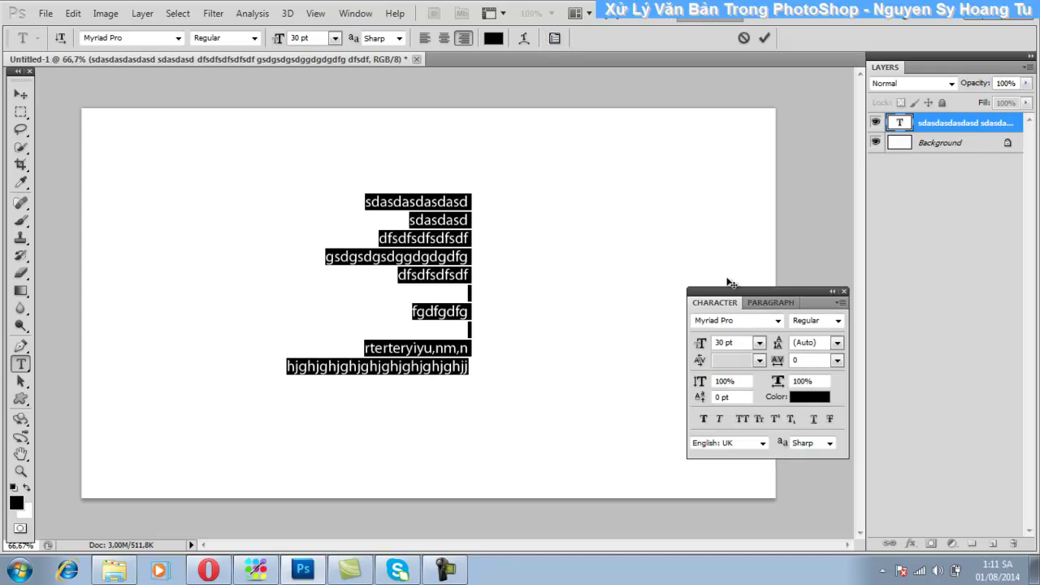
pyautogui.hotkey('ctrl', 't')
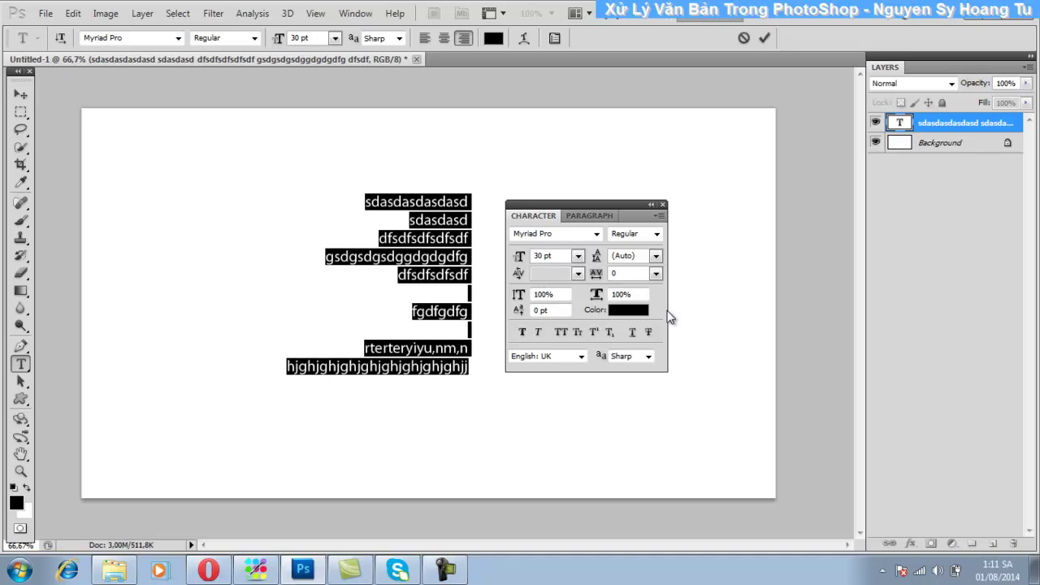
pyautogui.click(607, 216)
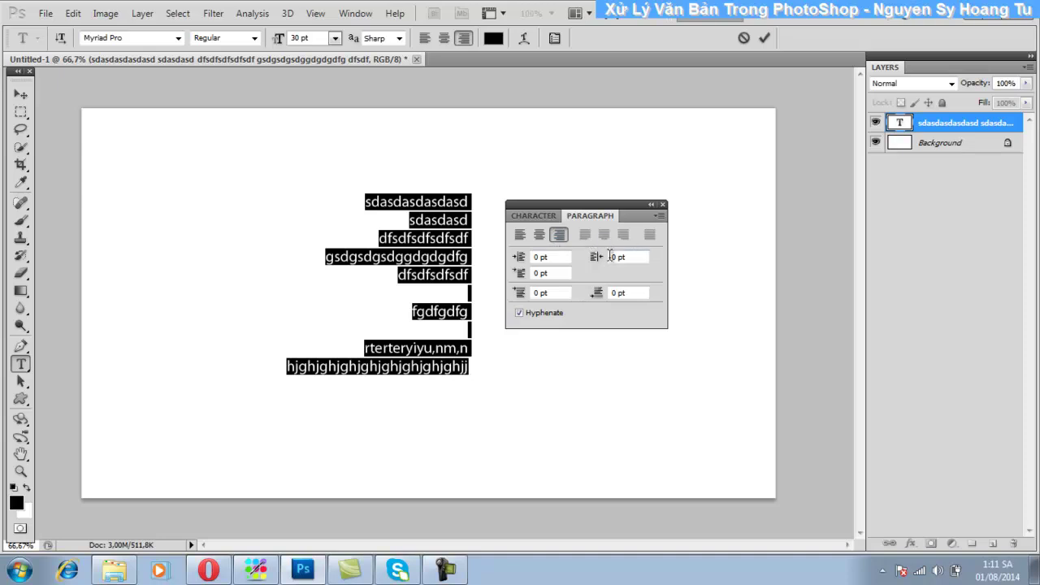
pyautogui.click(662, 203)
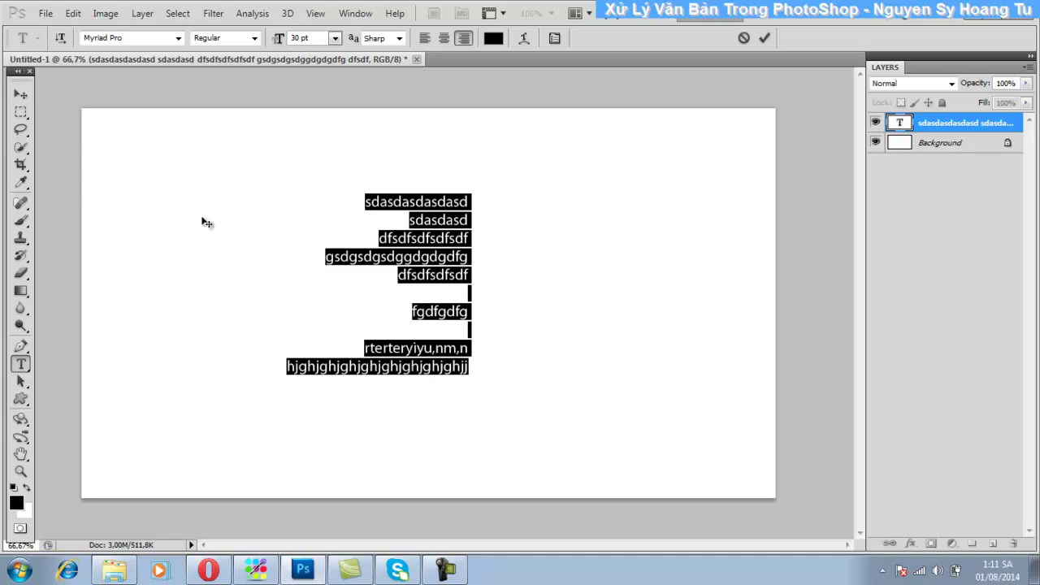
pyautogui.click(21, 94)
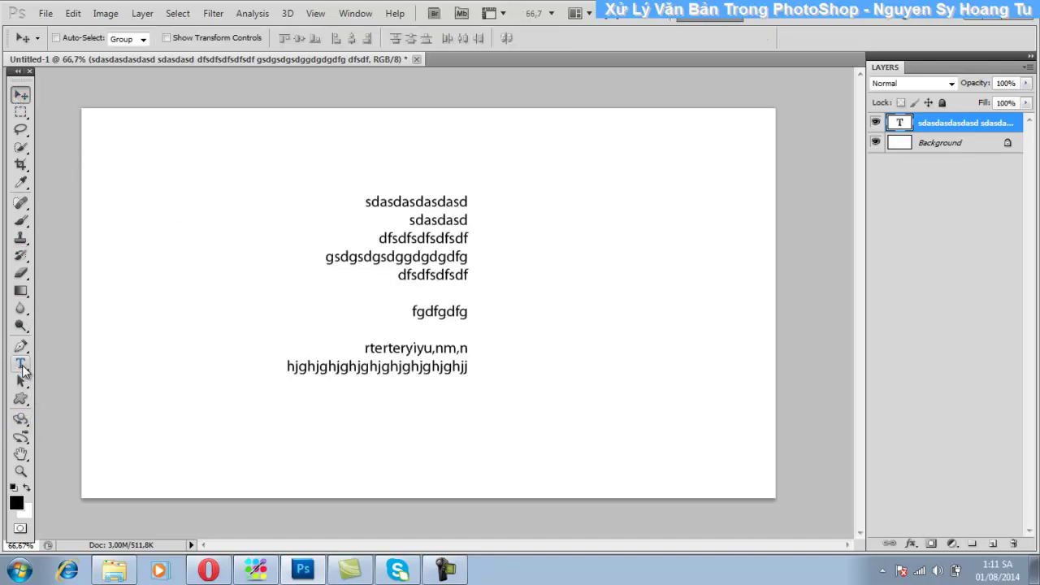
# Step: Add left-aligned lines 'fsdfsdfsdfsdfsdfsdfs', 'fgdfgdfg', 'ghfhfdh' to the right of the paragraph
pyautogui.click(20, 363)
pyautogui.click(541, 188)
pyautogui.write('fsdfsdfsdfsdfsdfsdfs')
pyautogui.click(424, 39)
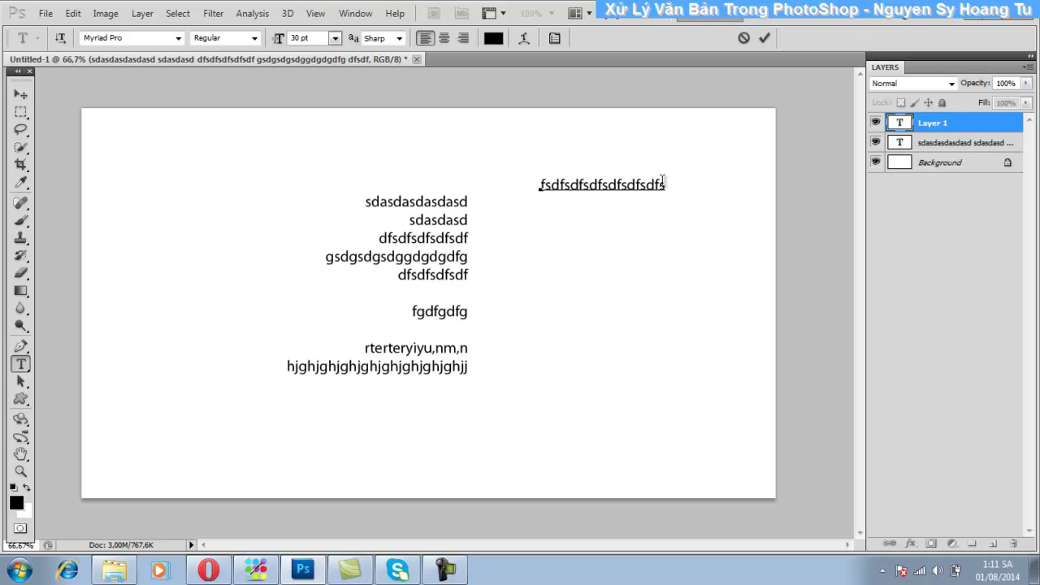
pyautogui.press('Return')
pyautogui.write('fgd')
pyautogui.write('fgdfg')
pyautogui.press('Return')
pyautogui.write('ghfhfdh')
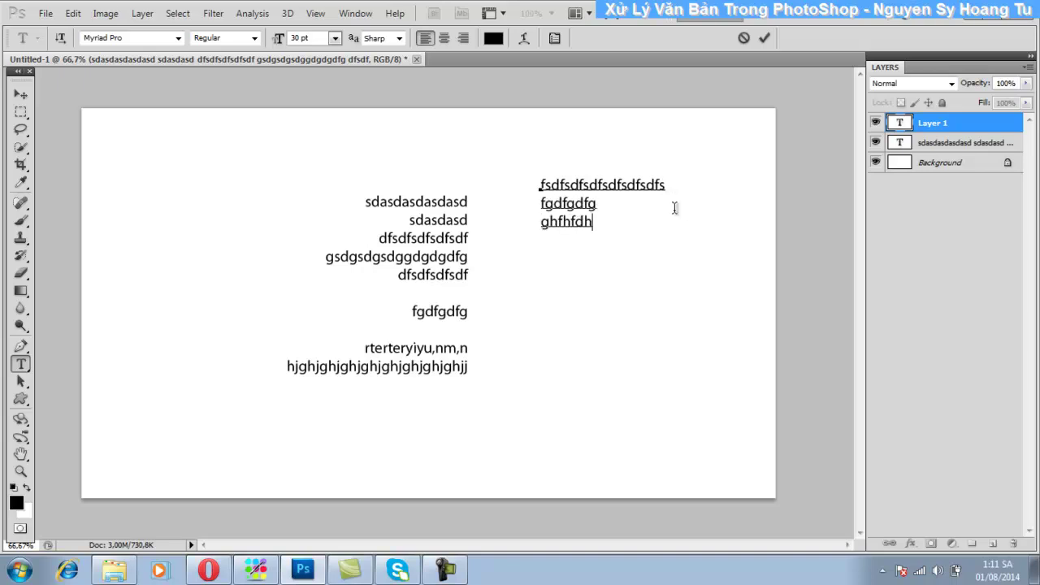
# Step: Check the three-line block's Paragraph panel settings, then commit the new text
pyautogui.moveTo(612, 225)
pyautogui.mouseDown()
pyautogui.moveTo(536, 214)
pyautogui.moveTo(522, 181)
pyautogui.mouseUp()
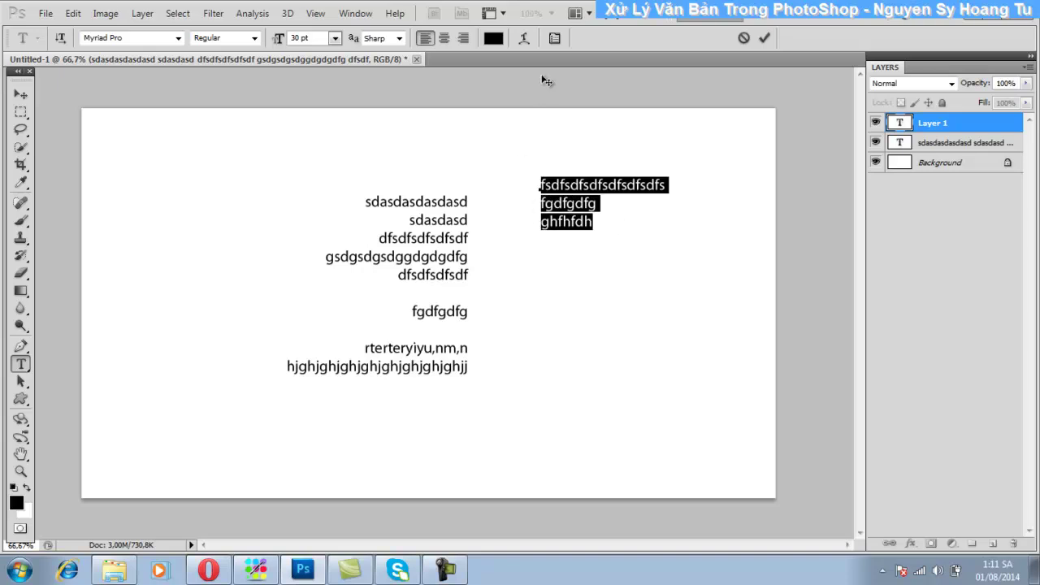
pyautogui.click(555, 40)
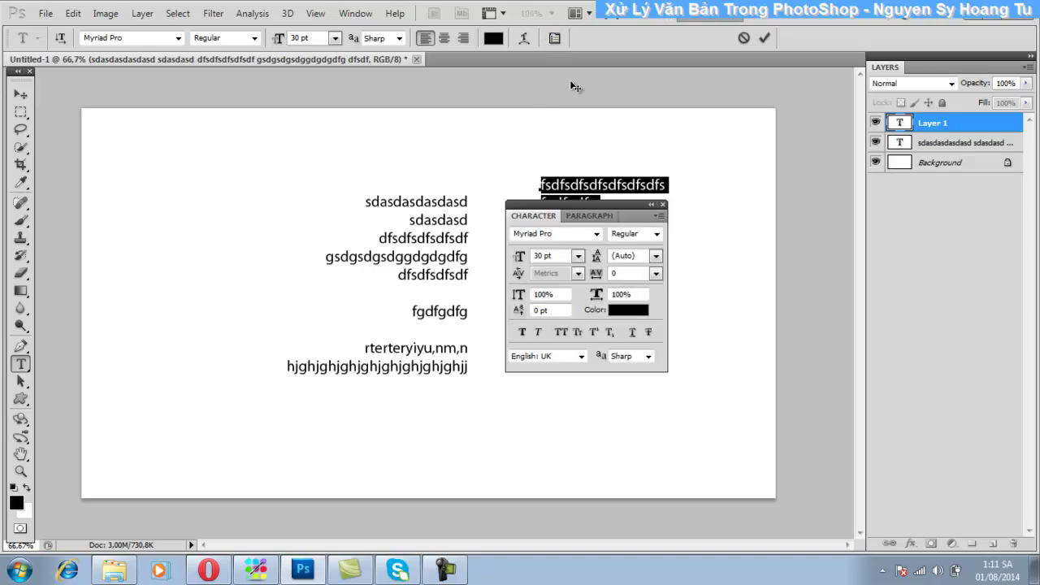
pyautogui.click(592, 215)
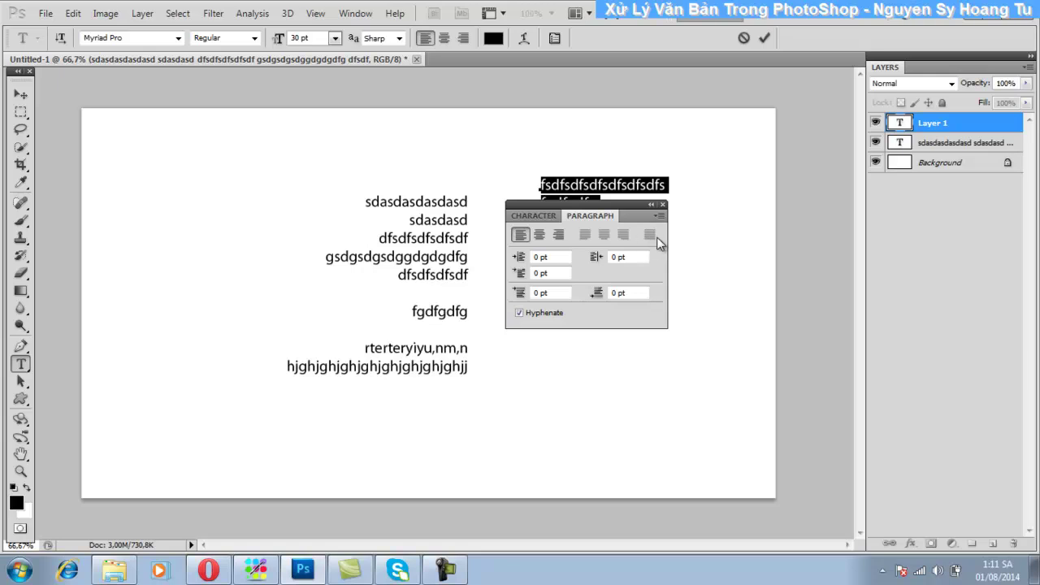
pyautogui.click(662, 204)
pyautogui.click(606, 206)
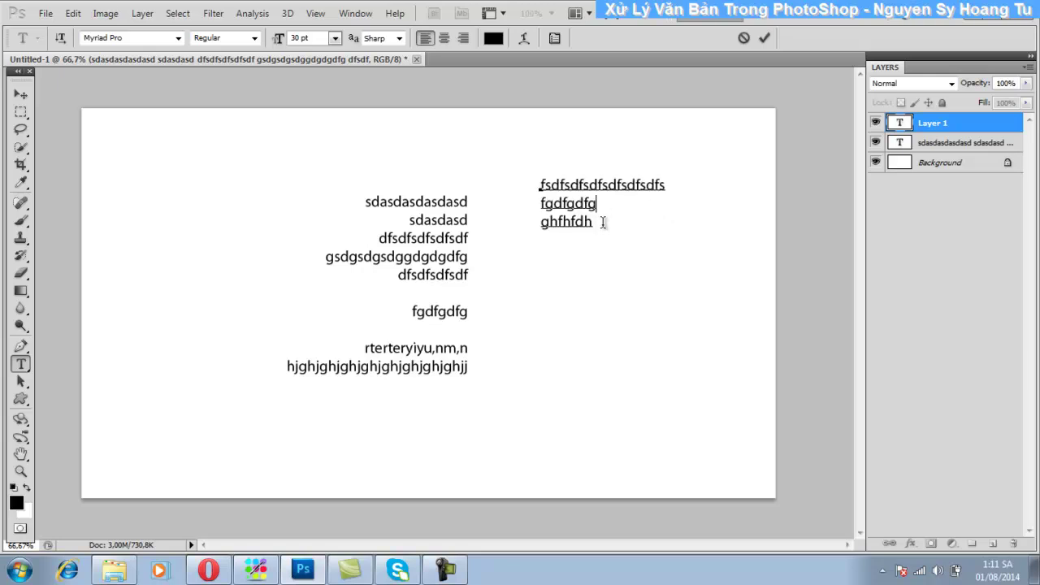
pyautogui.moveTo(603, 225); pyautogui.dragTo(532, 189)
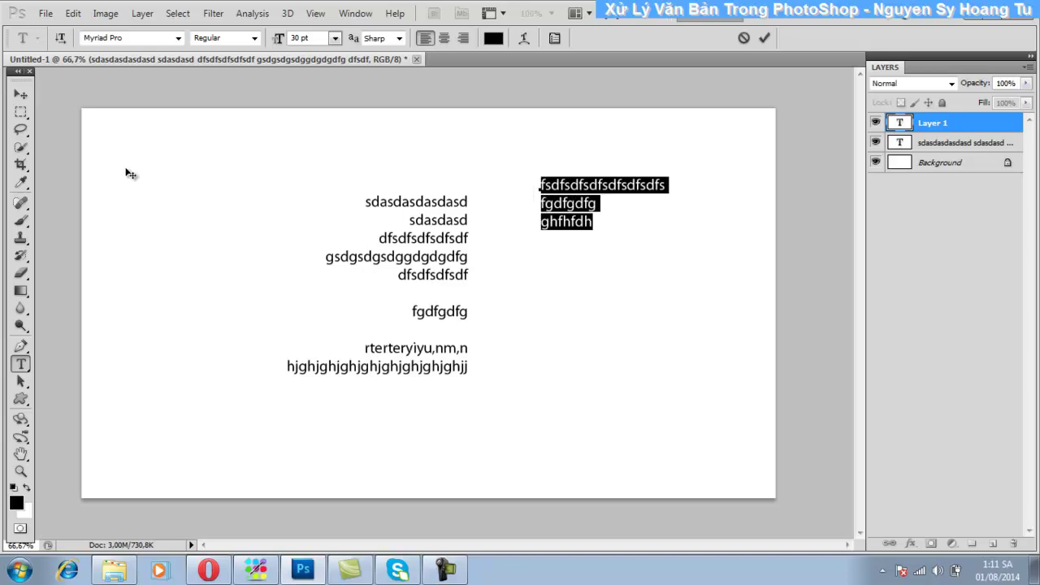
pyautogui.click(21, 97)
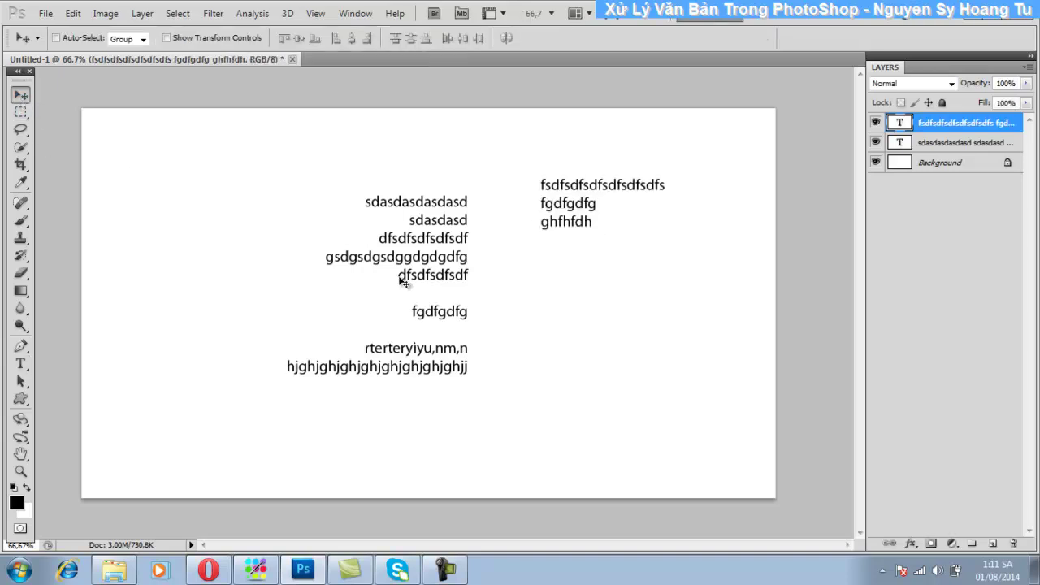
# Step: Select all of the right-aligned paragraph's text and copy it
pyautogui.press('t')
pyautogui.click(404, 279)
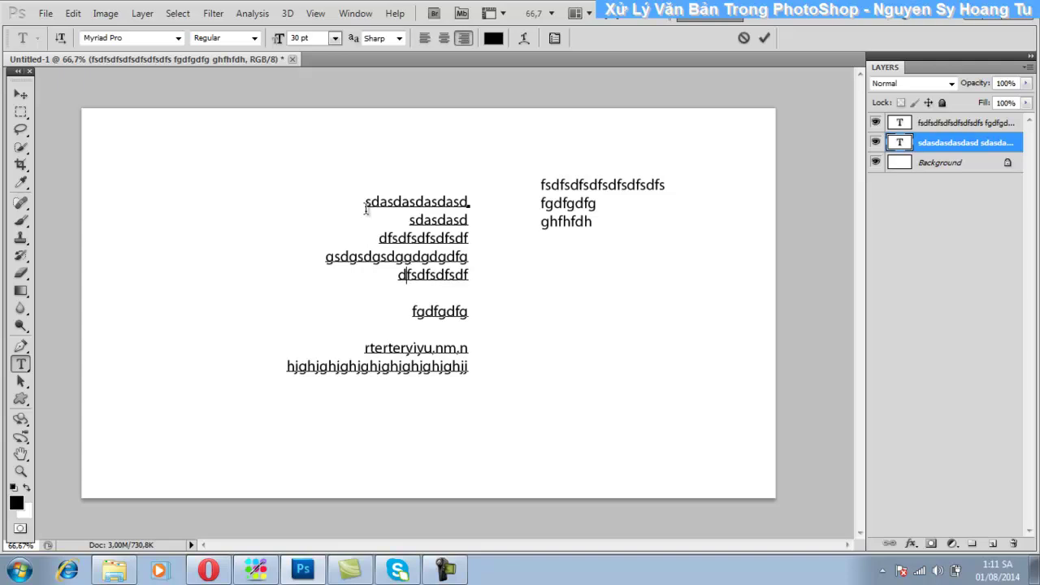
pyautogui.moveTo(357, 200)
pyautogui.mouseDown()
pyautogui.moveTo(485, 316)
pyautogui.moveTo(499, 371)
pyautogui.mouseUp()
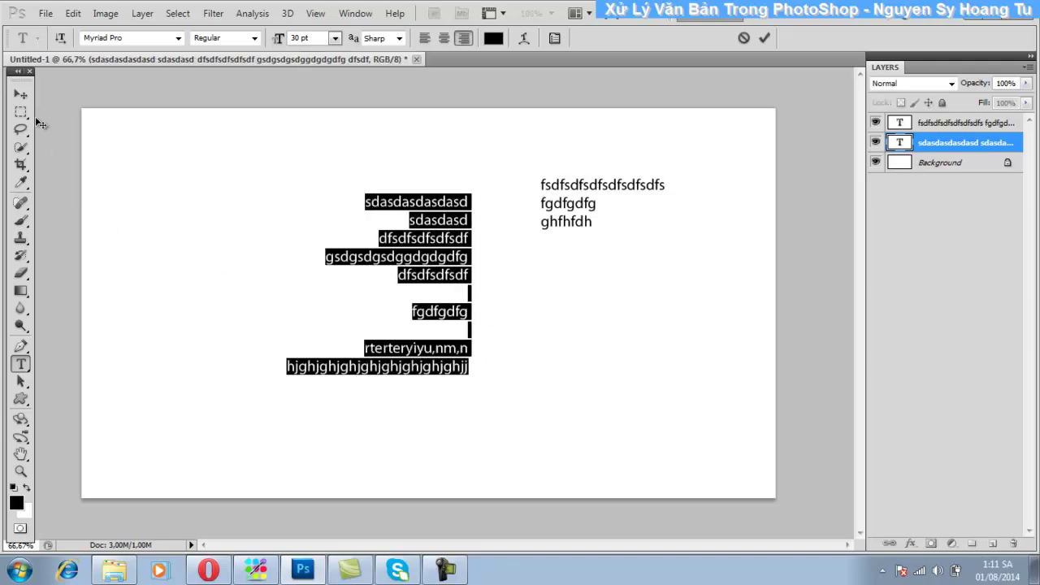
pyautogui.click(21, 95)
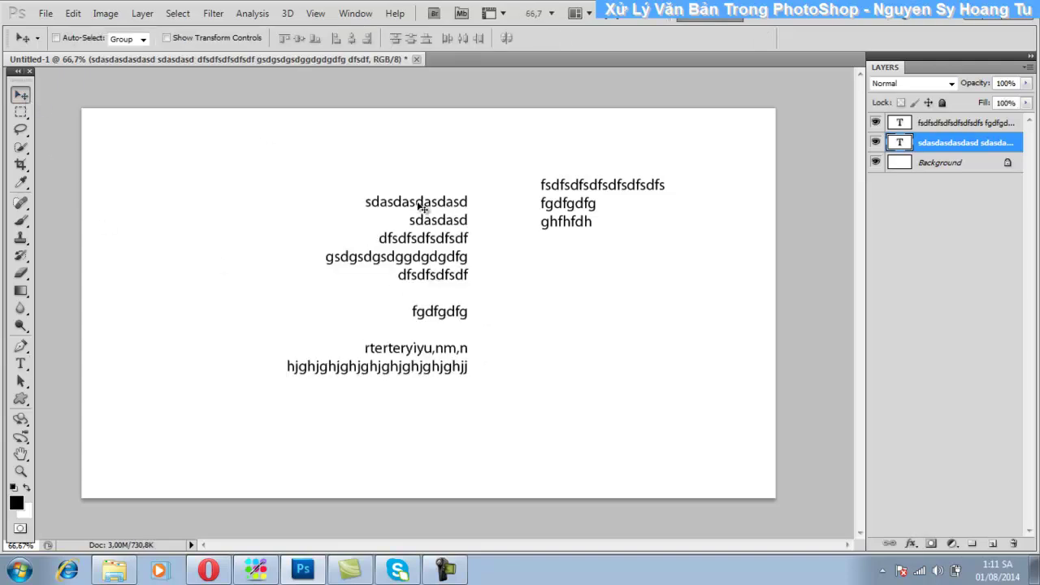
pyautogui.click(21, 363)
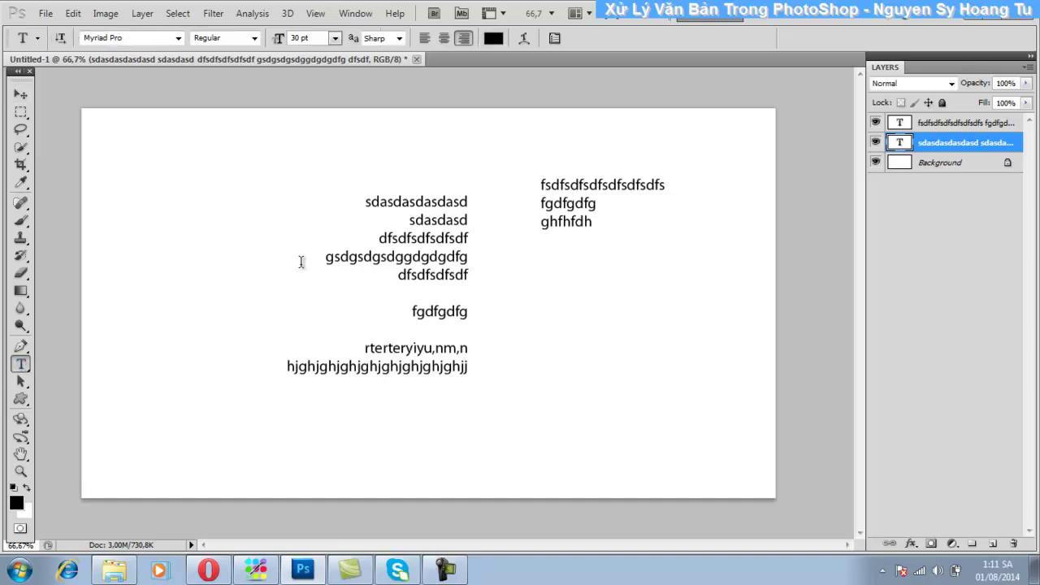
pyautogui.moveTo(361, 201); pyautogui.dragTo(490, 368)
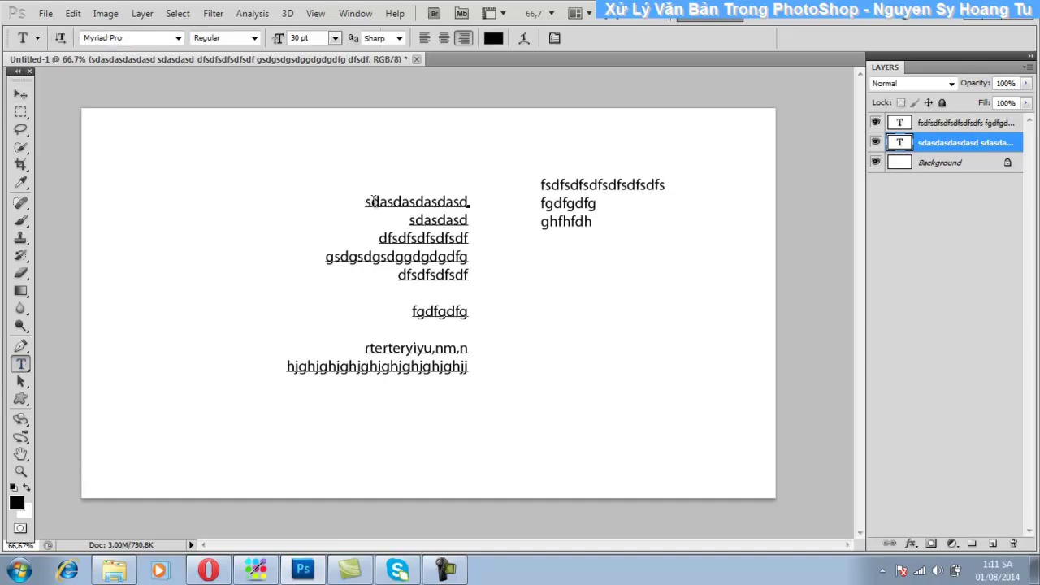
pyautogui.rightClick(425, 227)
pyautogui.click(463, 279)
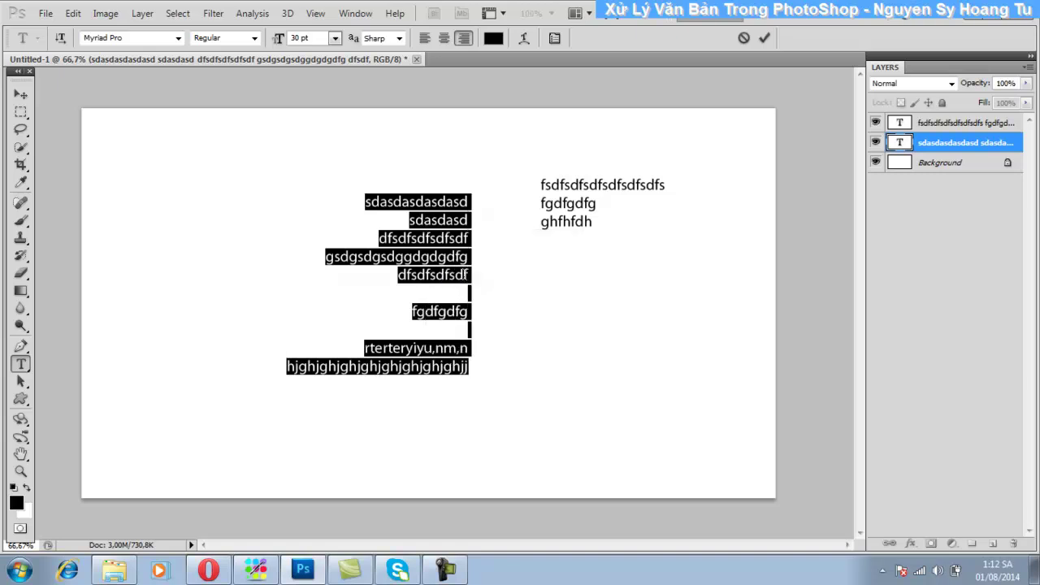
# Step: Move the right-aligned paragraph right so it sits beside the three-line block
pyautogui.click(20, 95)
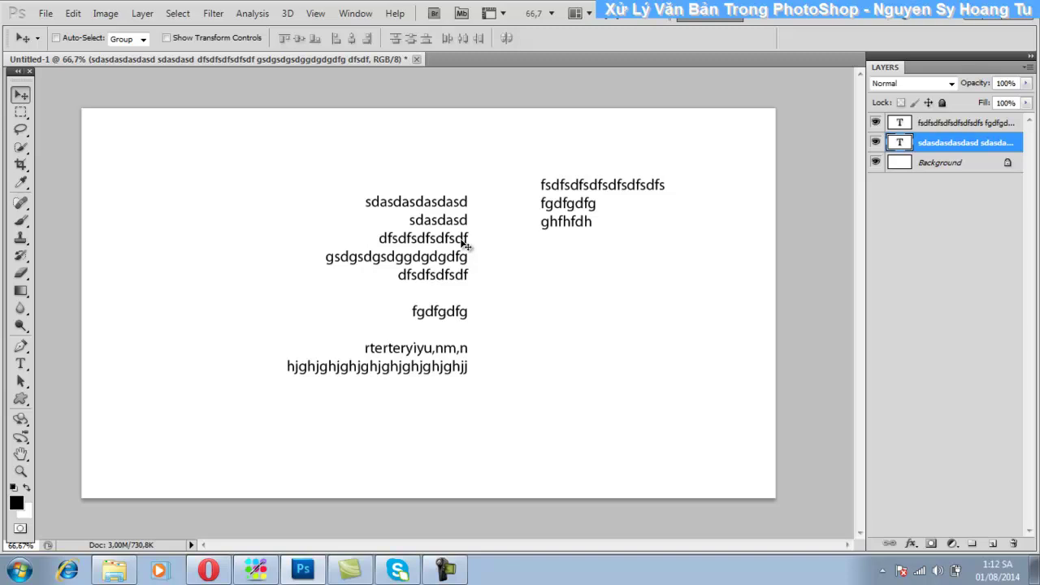
pyautogui.moveTo(463, 244); pyautogui.dragTo(510, 238)
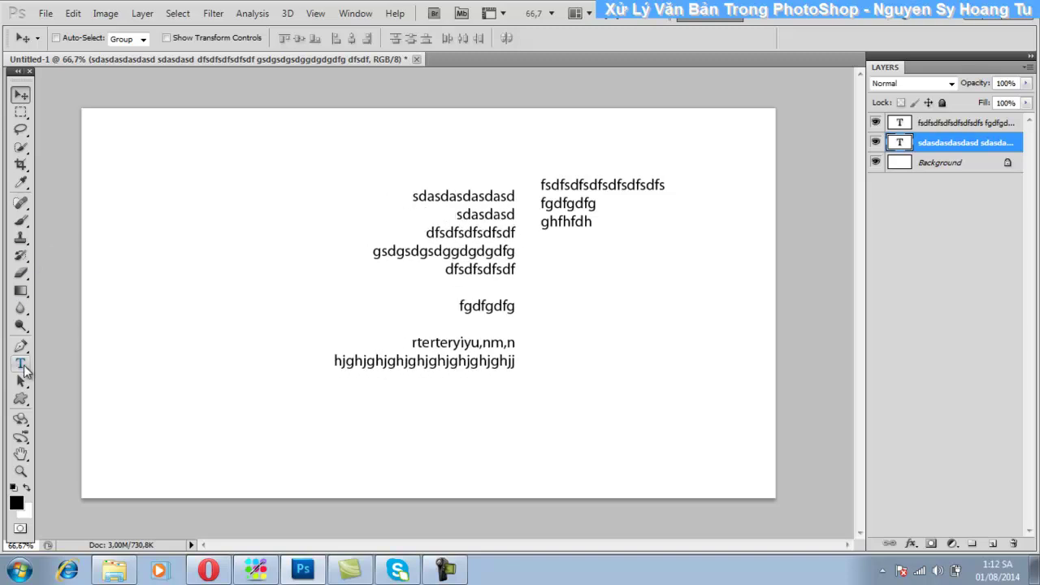
pyautogui.click(25, 369)
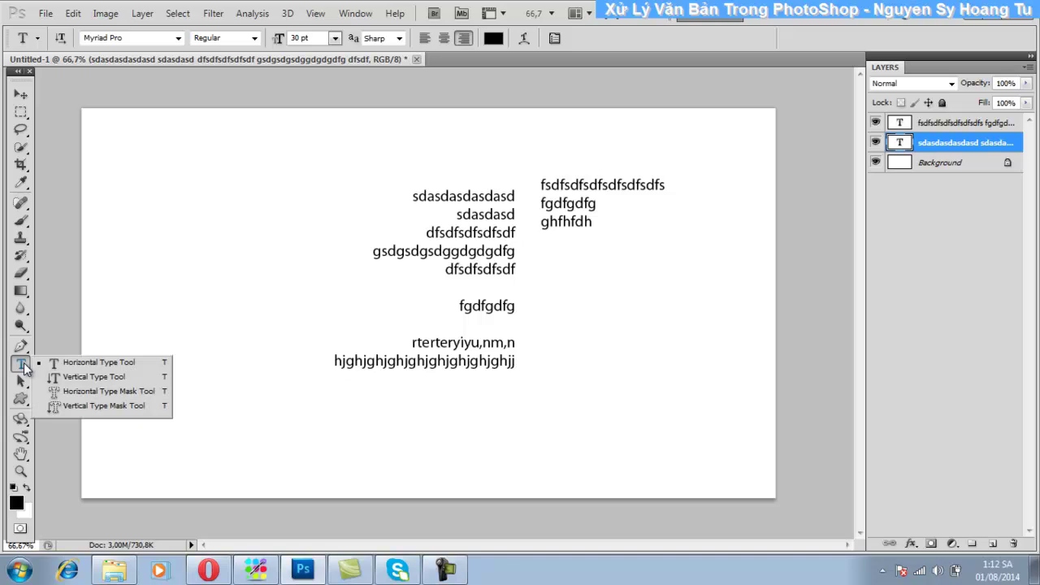
# Step: Discard a trial 'fgfgjf' point text and draw an empty paragraph box on the left
pyautogui.click(22, 367)
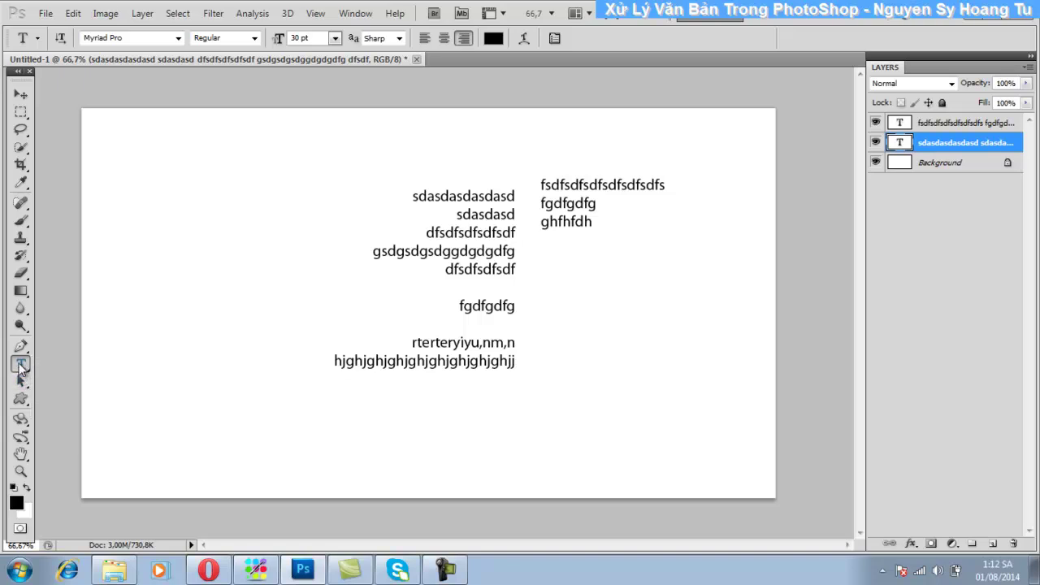
pyautogui.click(22, 367)
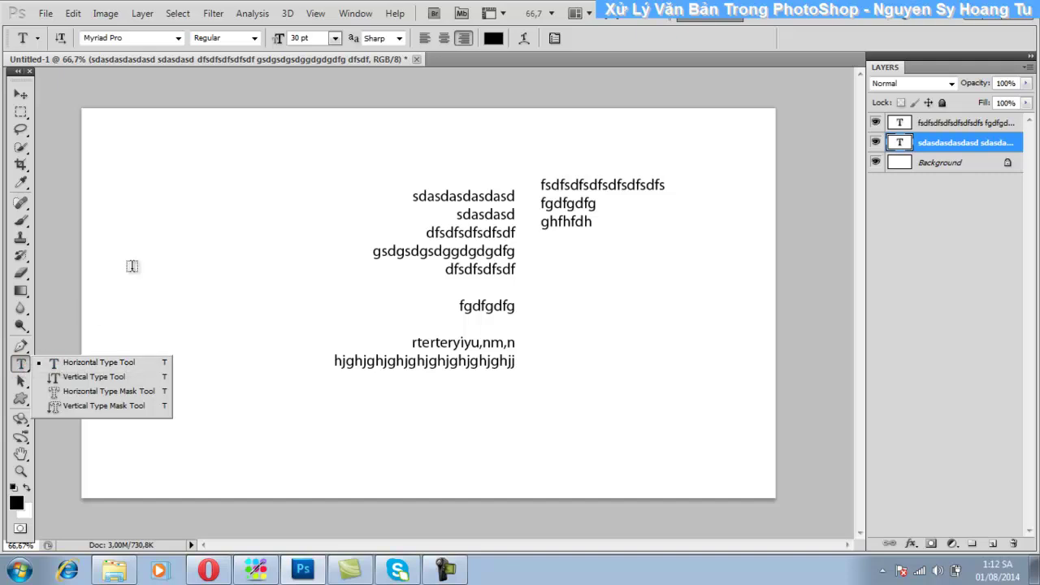
pyautogui.click(136, 214)
pyautogui.write('fgfgjf')
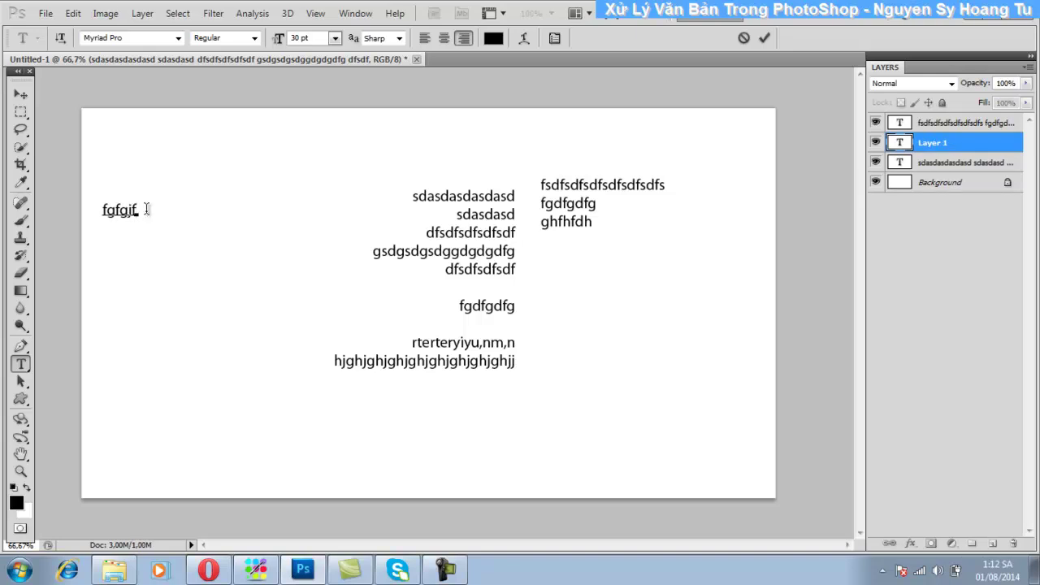
pyautogui.press('Escape')
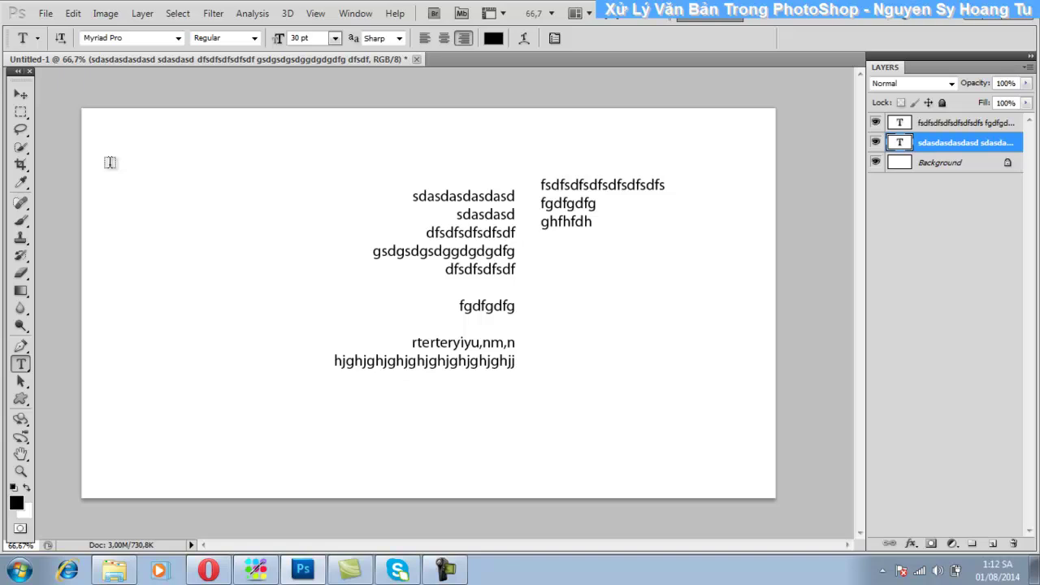
pyautogui.moveTo(109, 163)
pyautogui.mouseDown()
pyautogui.moveTo(192, 329)
pyautogui.moveTo(176, 294)
pyautogui.moveTo(296, 422)
pyautogui.mouseUp()
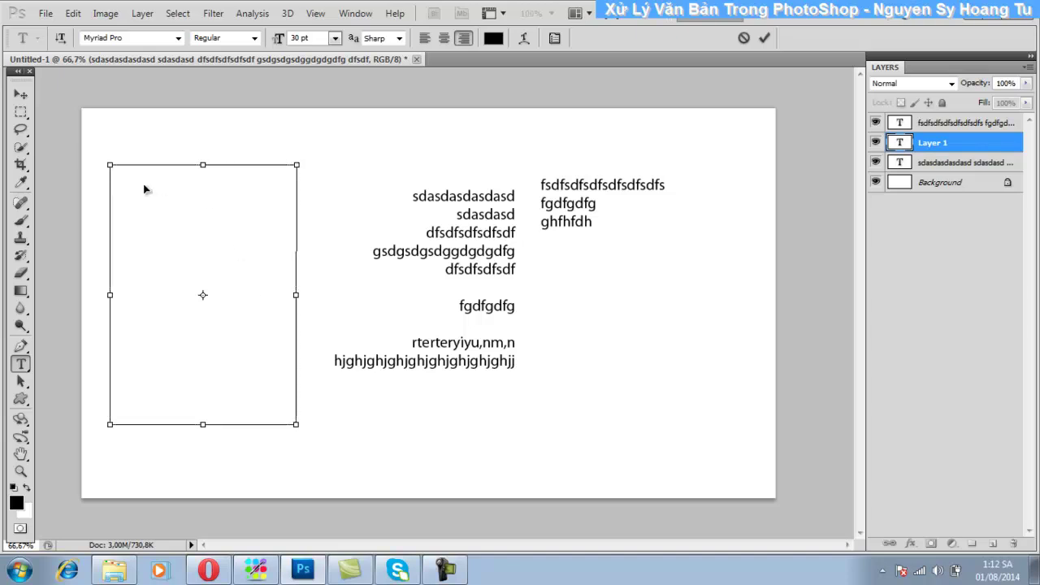
# Step: Paste the copied paragraph into the left box and move it level with the middle block
pyautogui.hotkey('ctrl', 'v')
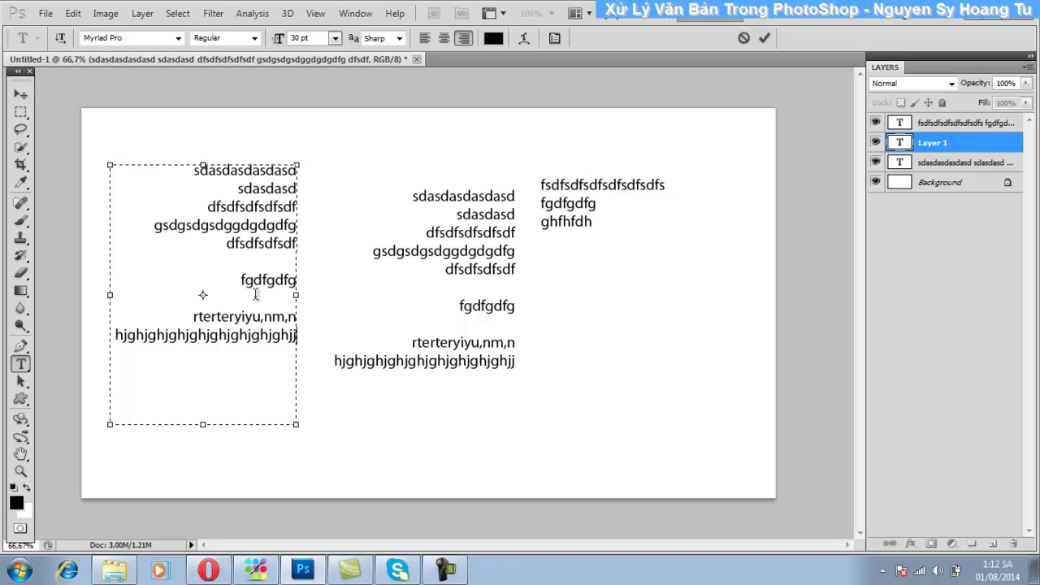
pyautogui.click(20, 94)
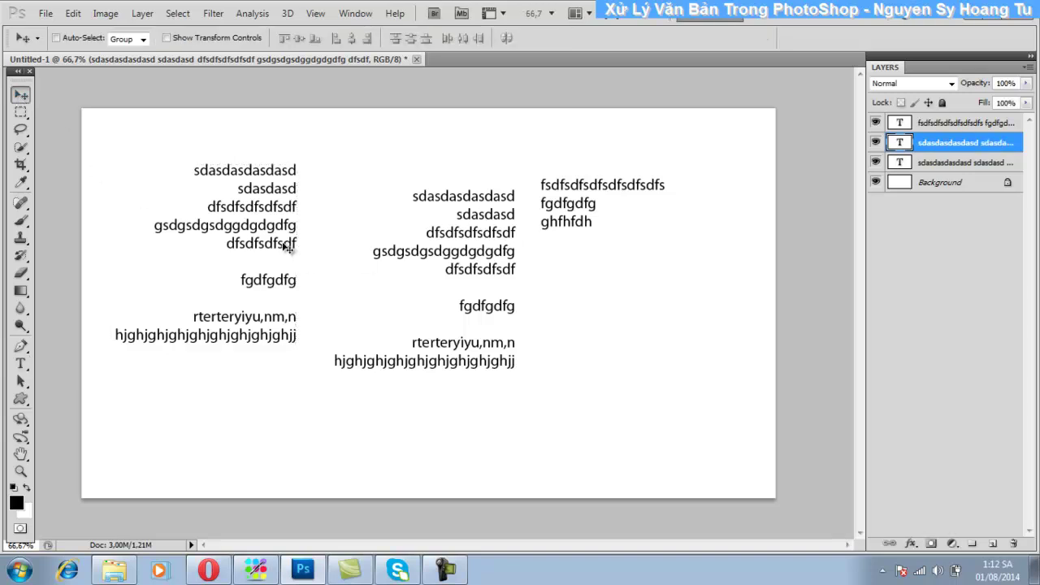
pyautogui.moveTo(278, 227); pyautogui.dragTo(289, 253)
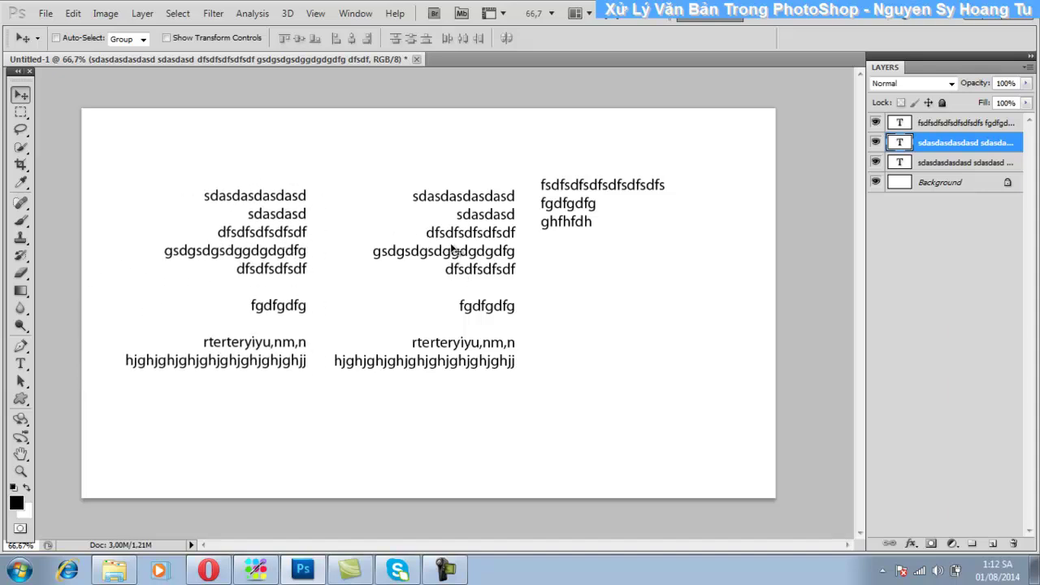
pyautogui.press('t')
pyautogui.click(262, 226)
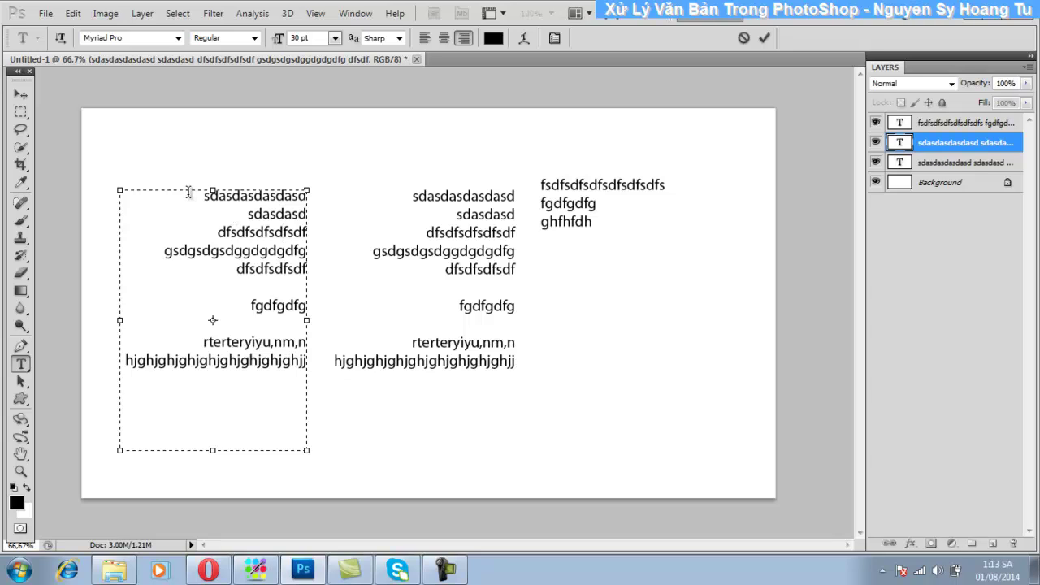
# Step: Select every line of the left block and set its text colour to red
pyautogui.moveTo(188, 193); pyautogui.dragTo(316, 369)
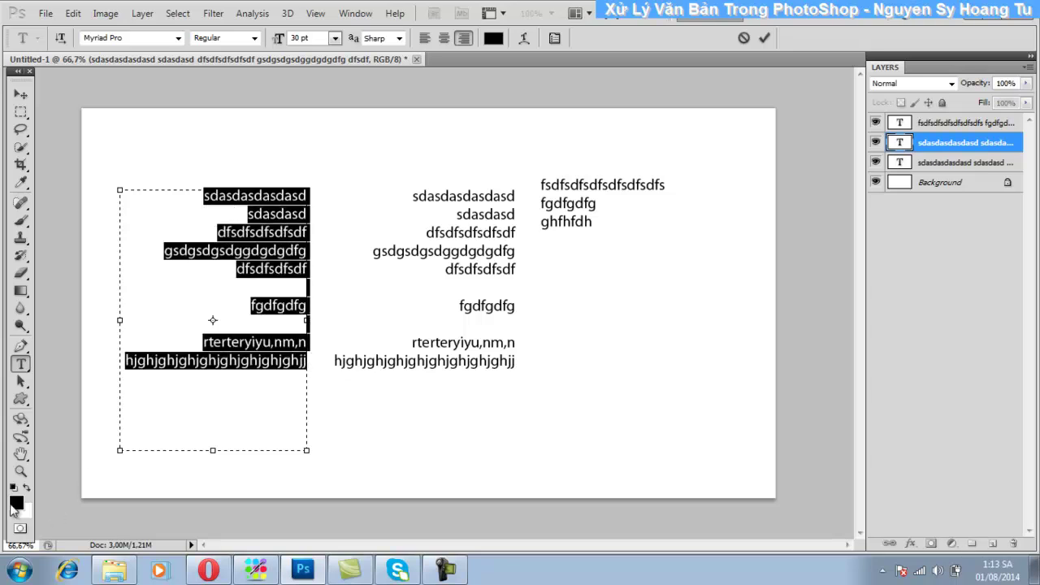
pyautogui.click(15, 505)
pyautogui.click(495, 168)
pyautogui.click(650, 127)
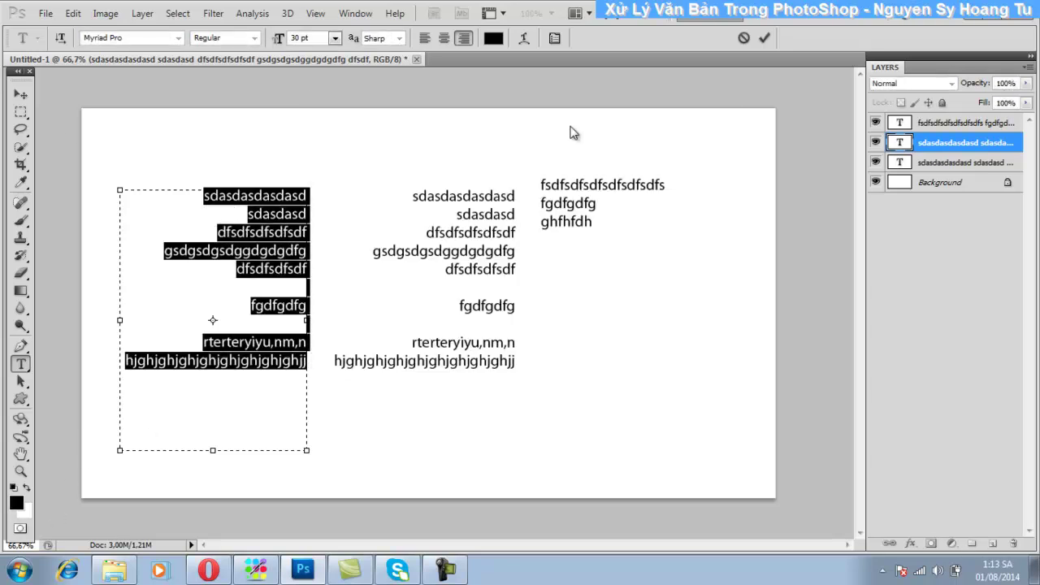
pyautogui.click(20, 93)
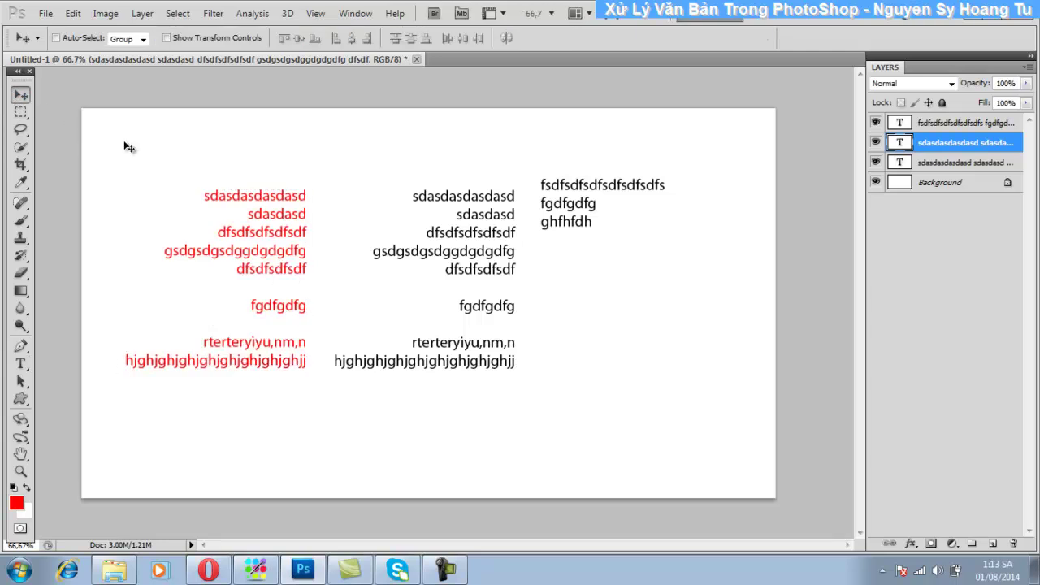
# Step: Recheck the red block's text, then draw a new paragraph text box below the three-line block
pyautogui.press('t')
pyautogui.click(256, 231)
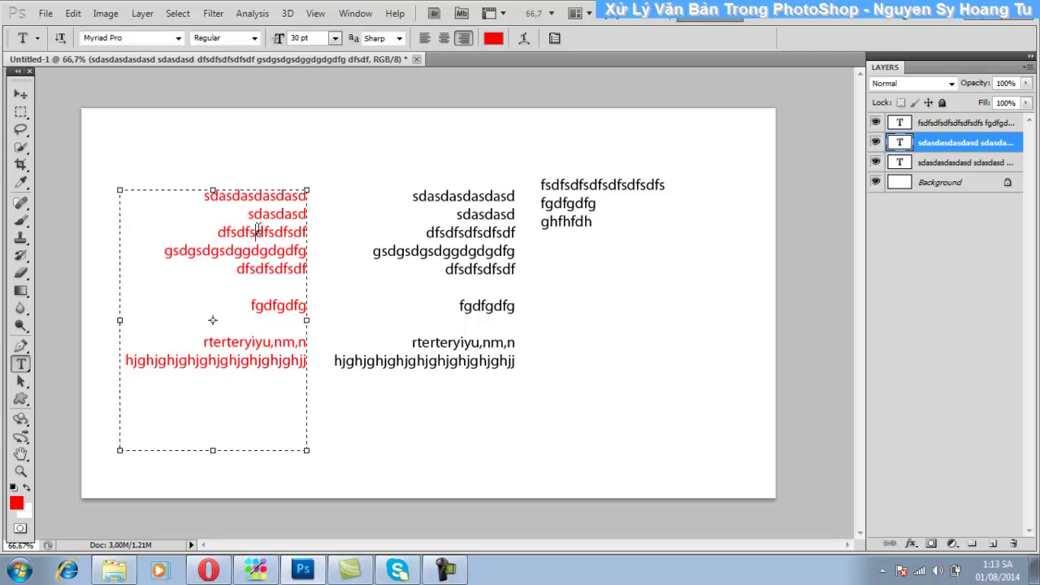
pyautogui.moveTo(204, 193)
pyautogui.mouseDown()
pyautogui.moveTo(322, 298)
pyautogui.moveTo(323, 365)
pyautogui.mouseUp()
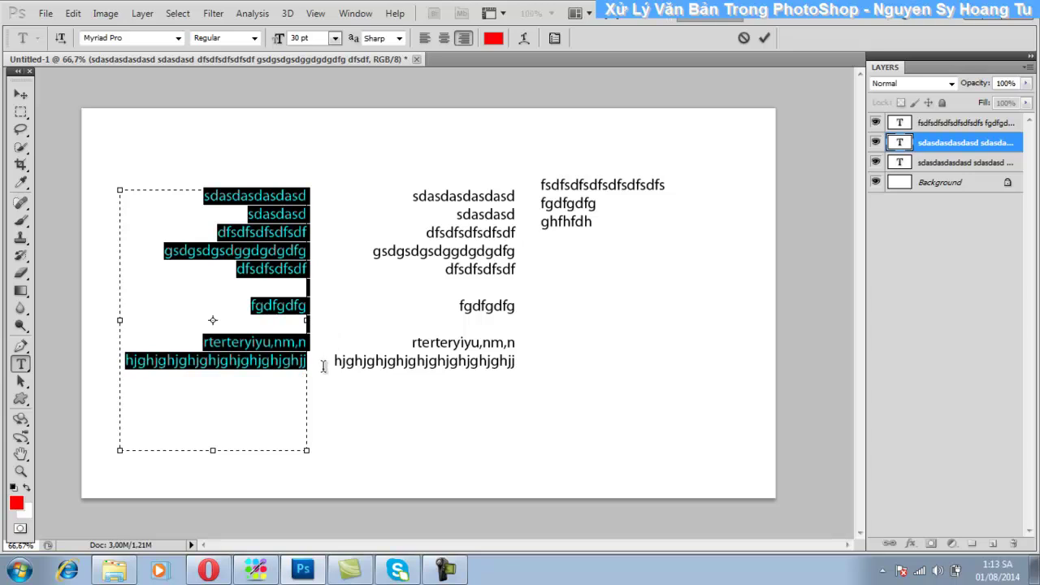
pyautogui.click(289, 375)
pyautogui.click(21, 94)
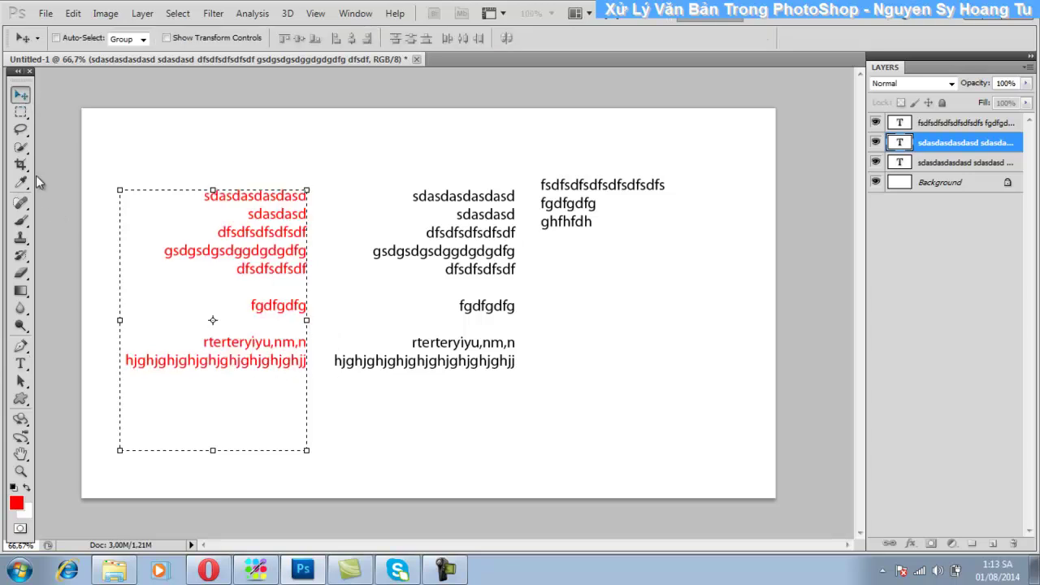
pyautogui.click(22, 363)
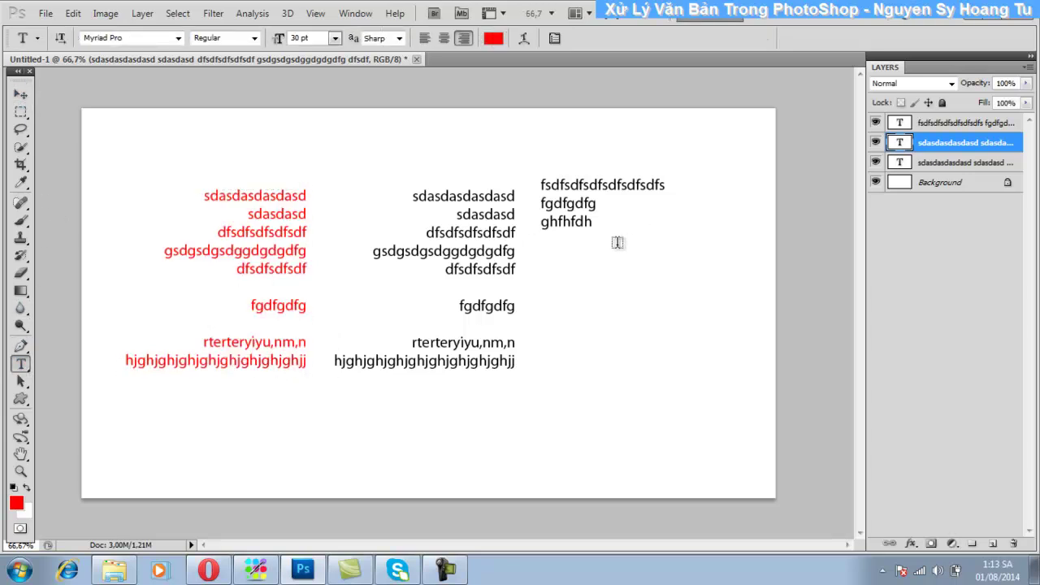
pyautogui.moveTo(569, 255); pyautogui.dragTo(744, 433)
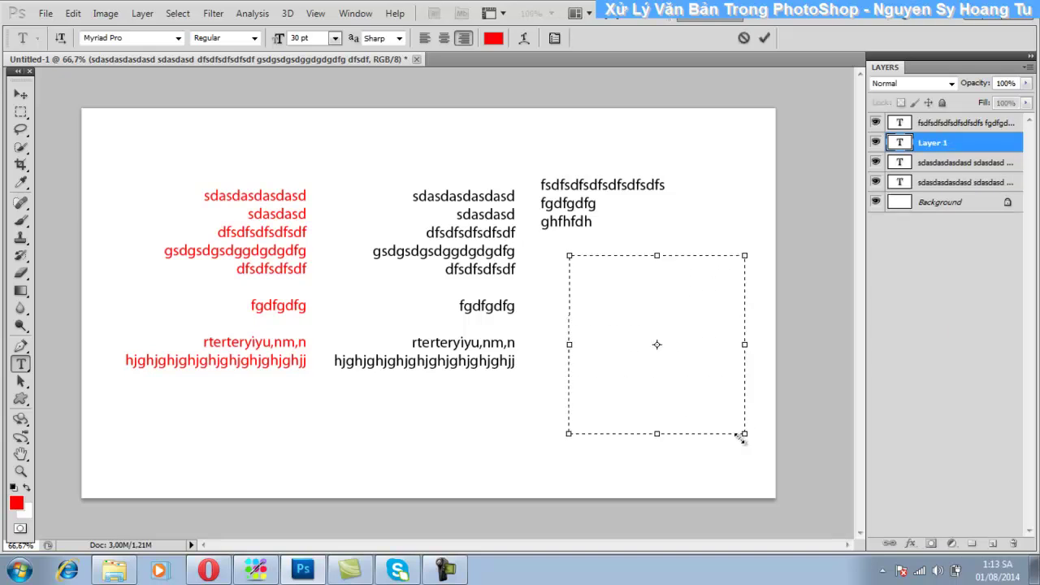
pyautogui.press('Escape')
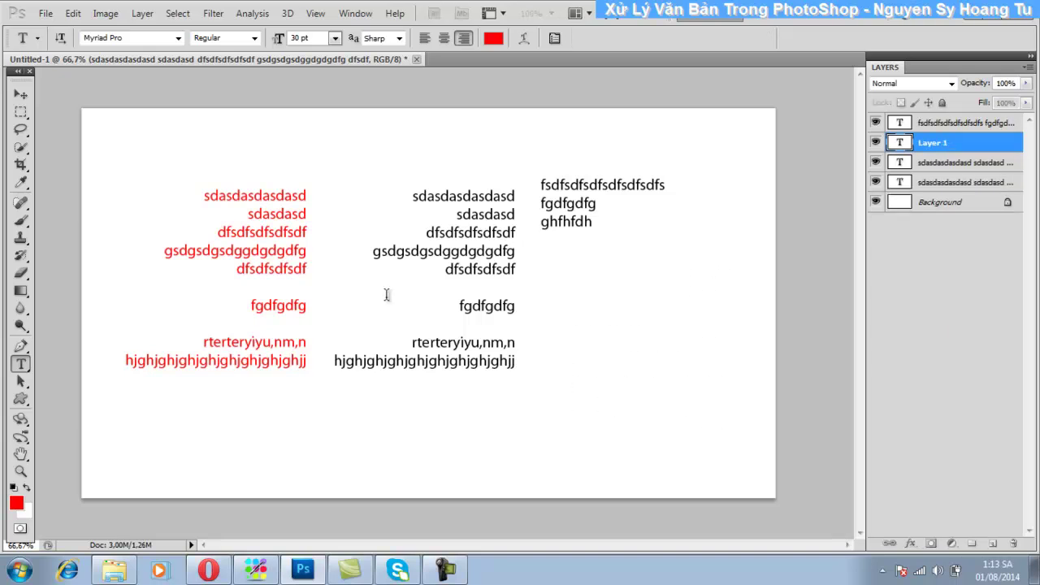
pyautogui.click(445, 233)
pyautogui.moveTo(411, 197)
pyautogui.mouseDown()
pyautogui.moveTo(520, 325)
pyautogui.moveTo(523, 378)
pyautogui.mouseUp()
pyautogui.click(20, 94)
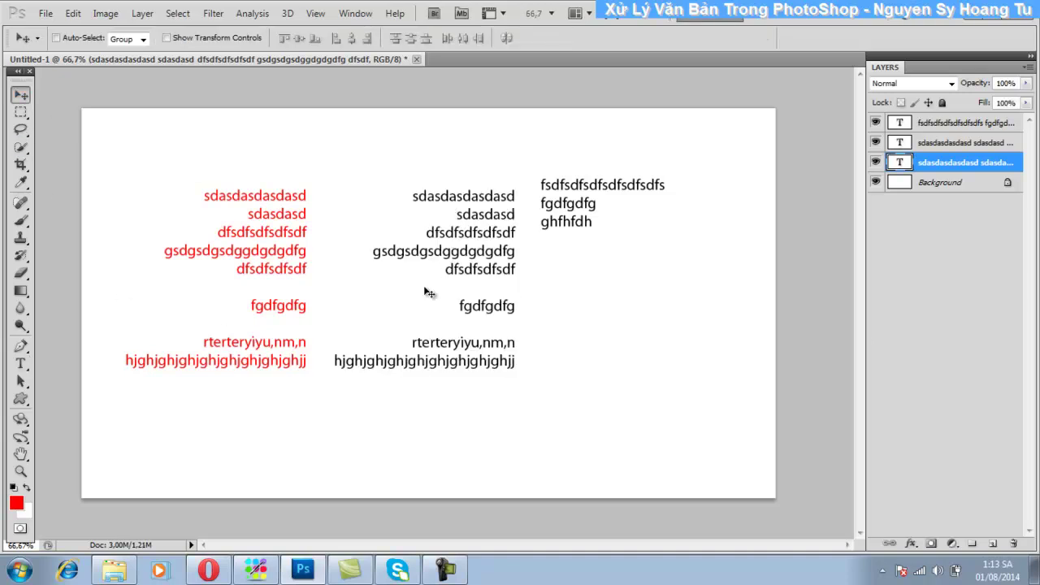
pyautogui.press('t')
pyautogui.click(570, 300)
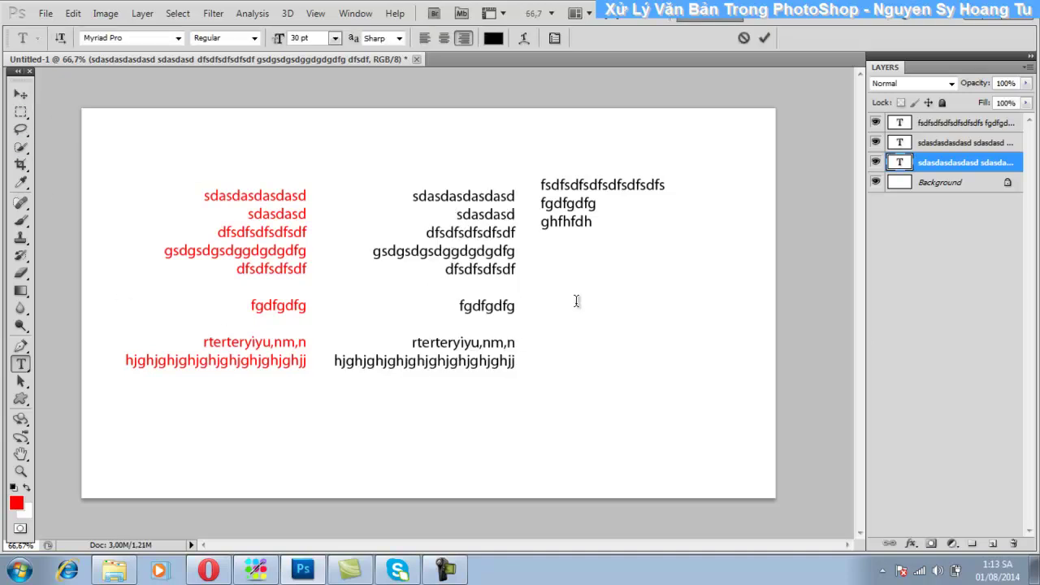
pyautogui.write('vbcvbc')
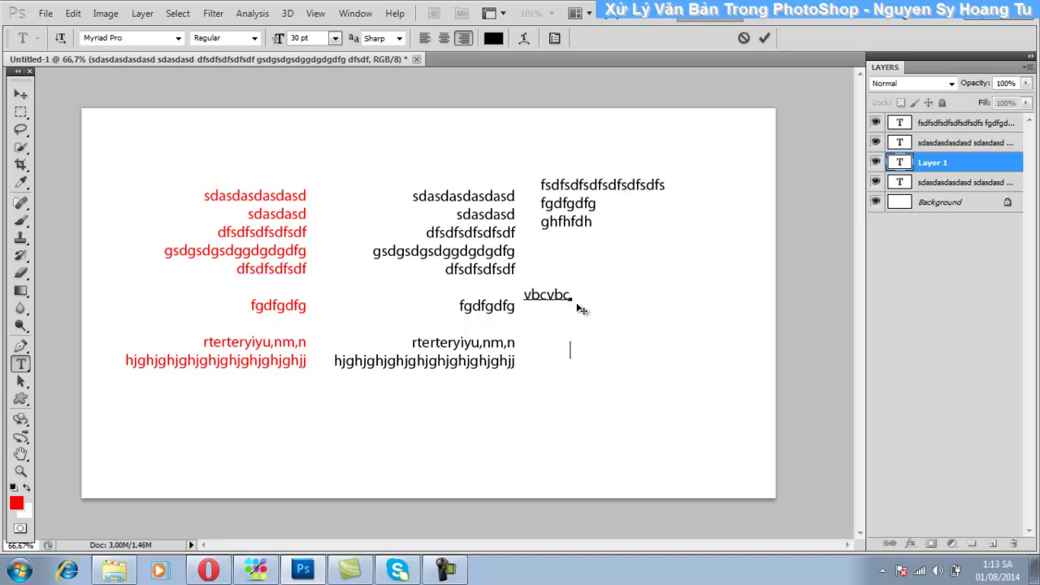
pyautogui.moveTo(523, 295); pyautogui.dragTo(605, 323)
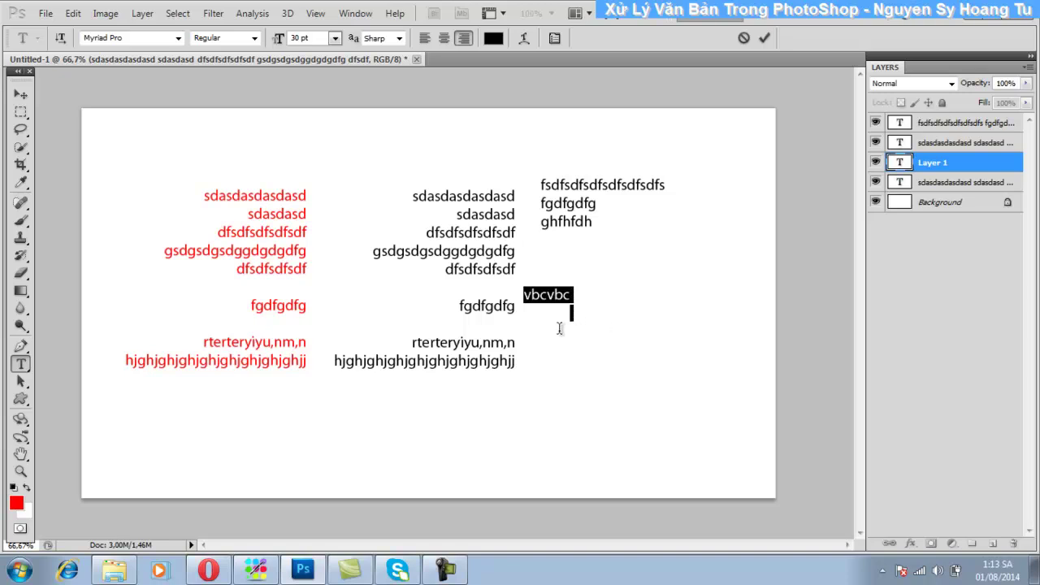
pyautogui.click(24, 96)
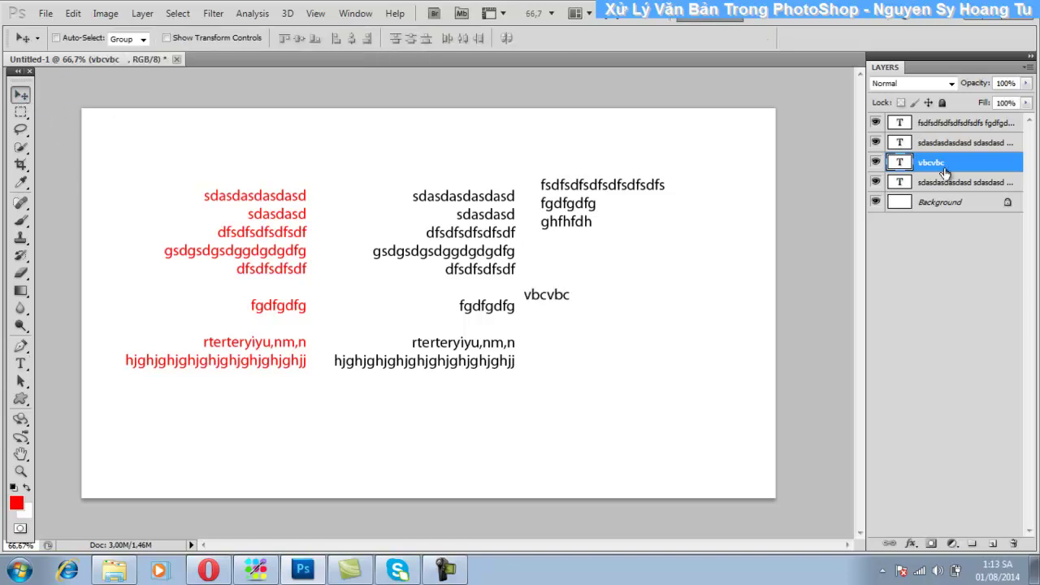
pyautogui.moveTo(1012, 439); pyautogui.dragTo(1013, 542)
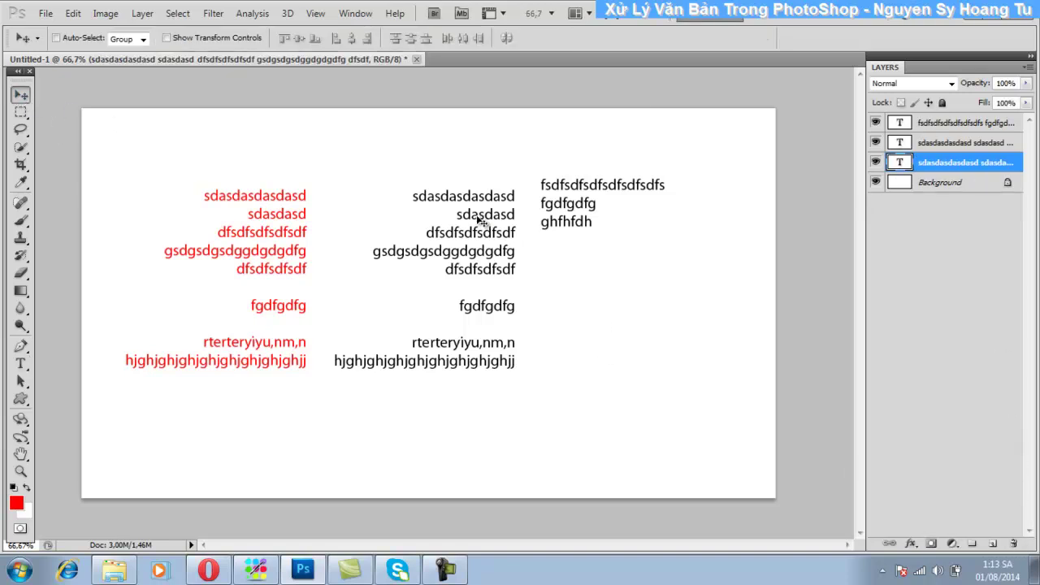
# Step: Select the middle block's text and view its settings in the Paragraph panel
pyautogui.press('t')
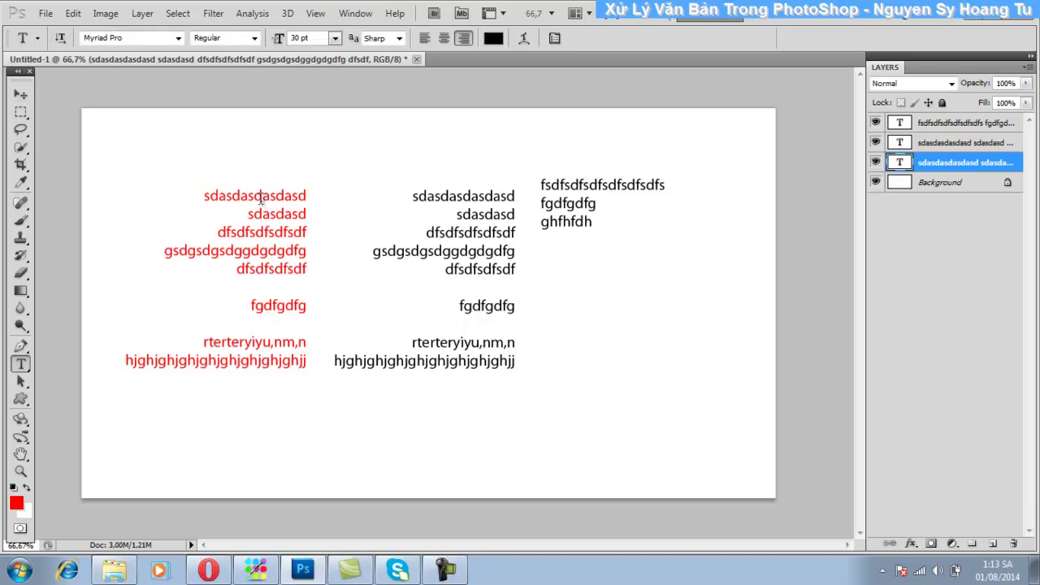
pyautogui.click(262, 206)
pyautogui.moveTo(203, 192)
pyautogui.mouseDown()
pyautogui.moveTo(318, 338)
pyautogui.moveTo(333, 389)
pyautogui.mouseUp()
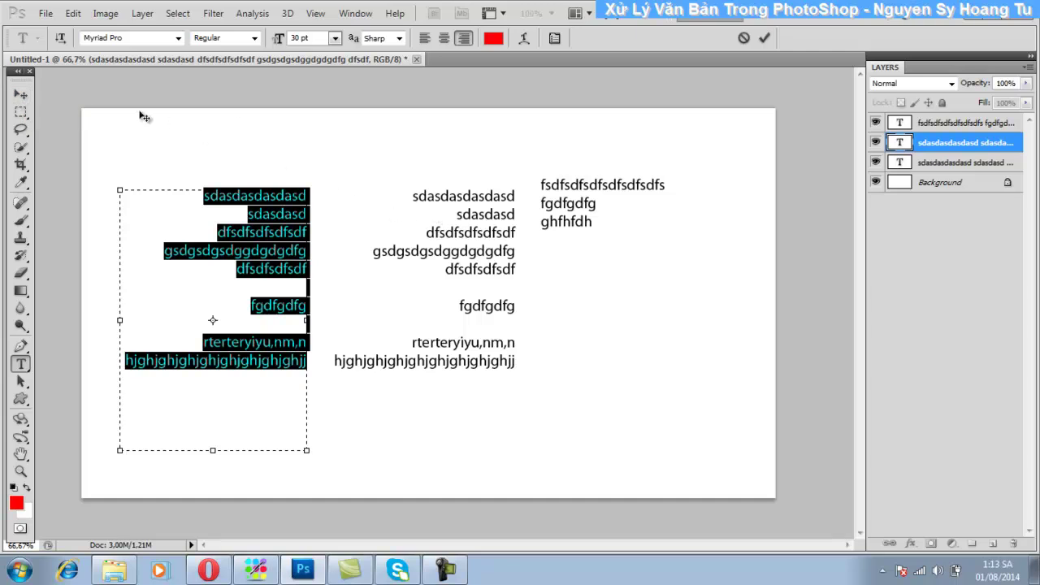
pyautogui.click(24, 96)
pyautogui.press('t')
pyautogui.click(413, 190)
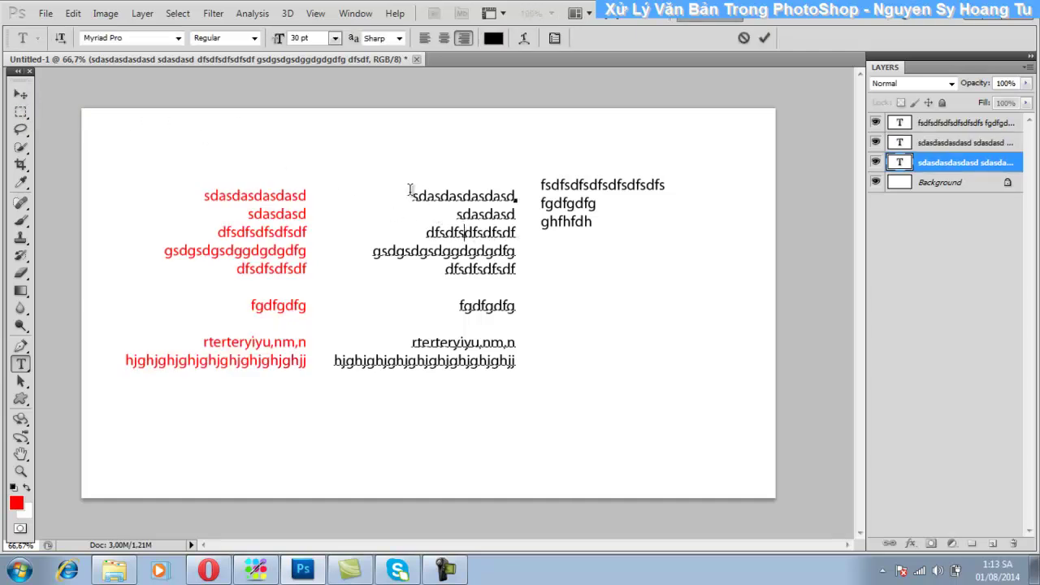
pyautogui.moveTo(413, 190); pyautogui.dragTo(560, 394)
pyautogui.click(555, 39)
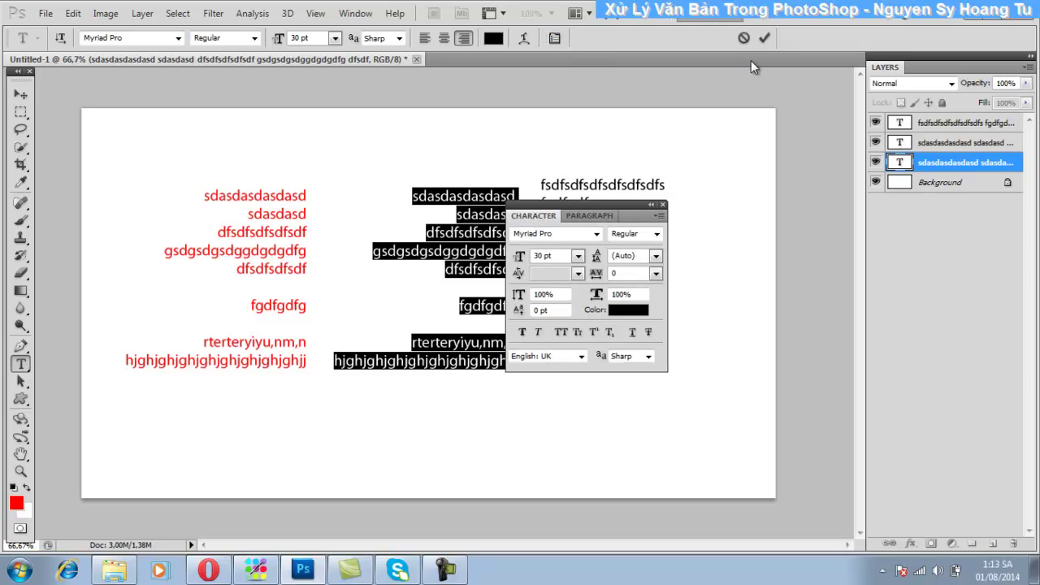
pyautogui.click(602, 215)
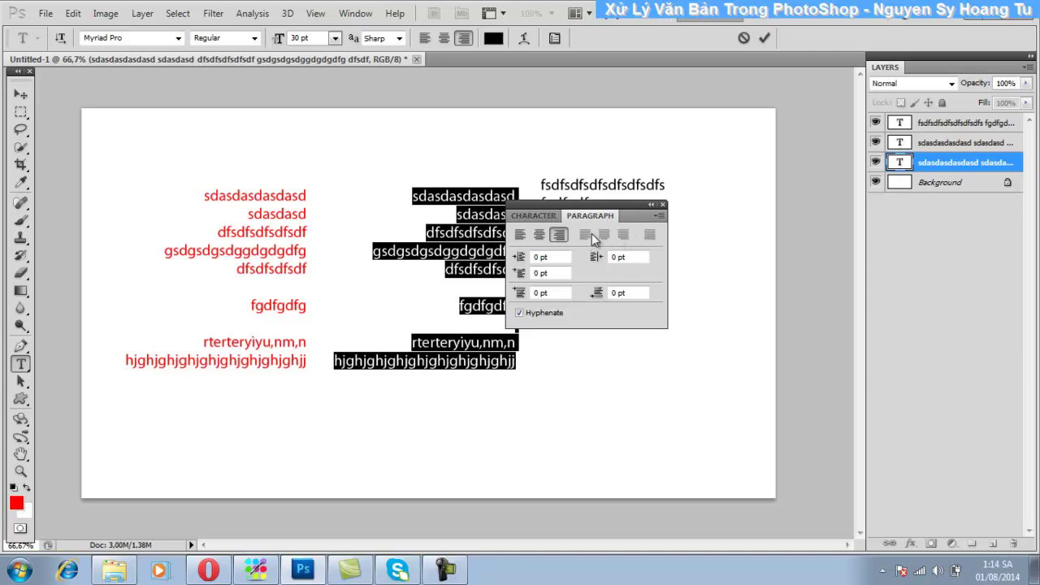
pyautogui.click(21, 95)
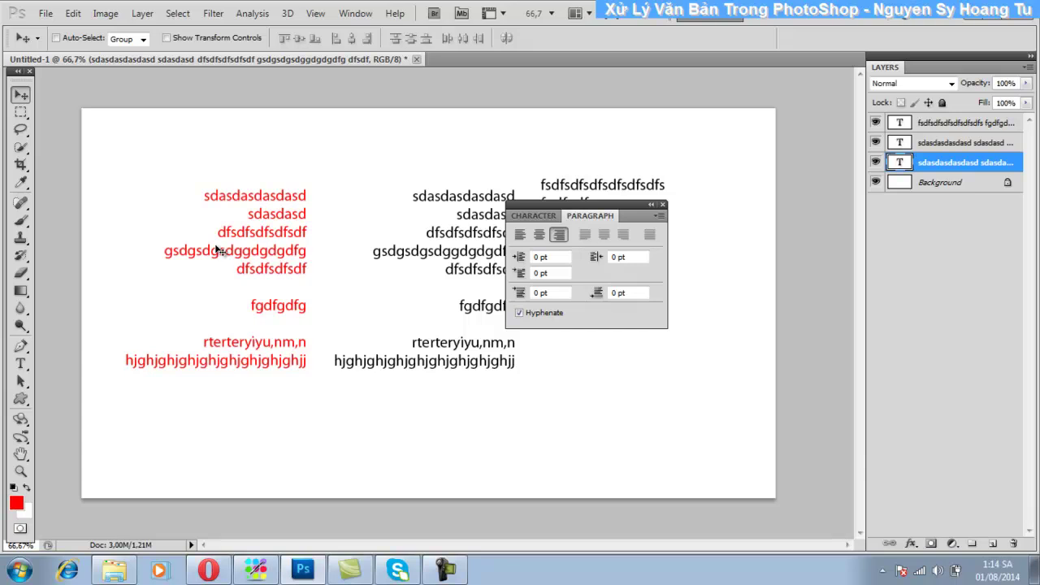
# Step: Set the red left paragraph to Justify Last Centered after trying the other justify options
pyautogui.press('t')
pyautogui.click(219, 195)
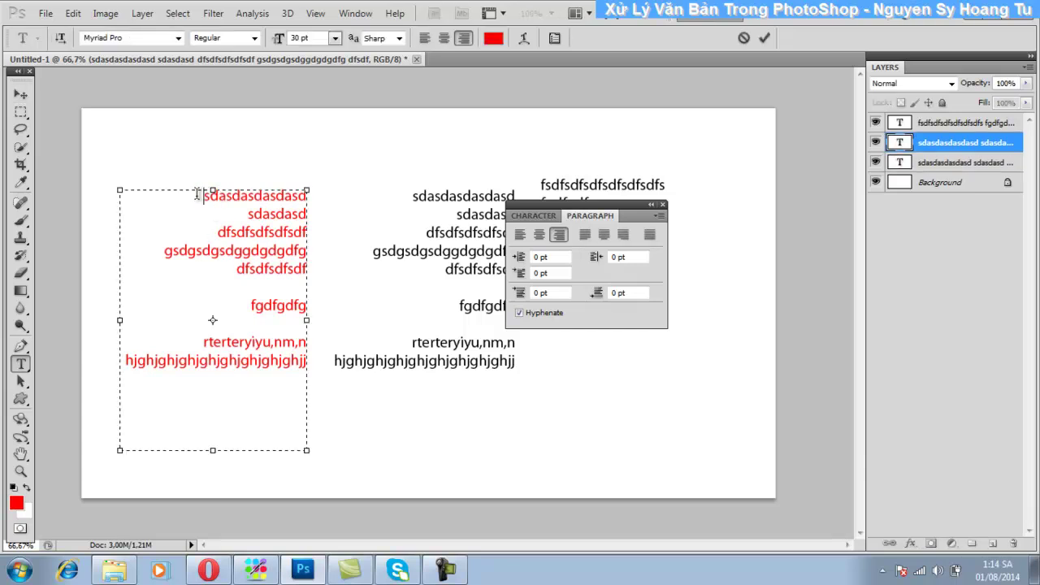
pyautogui.moveTo(197, 195); pyautogui.dragTo(327, 371)
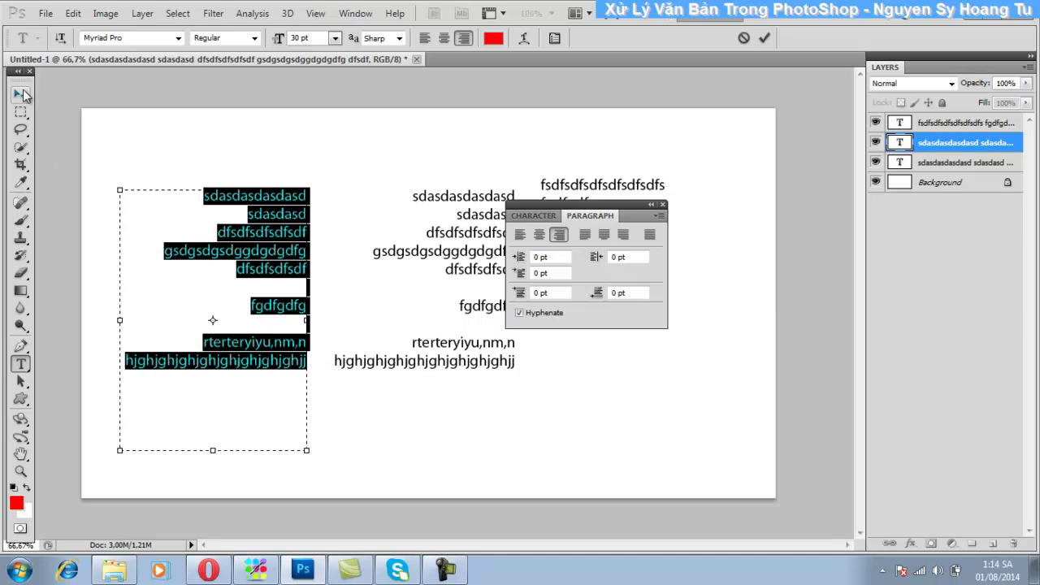
pyautogui.moveTo(183, 204); pyautogui.dragTo(357, 383)
pyautogui.click(651, 236)
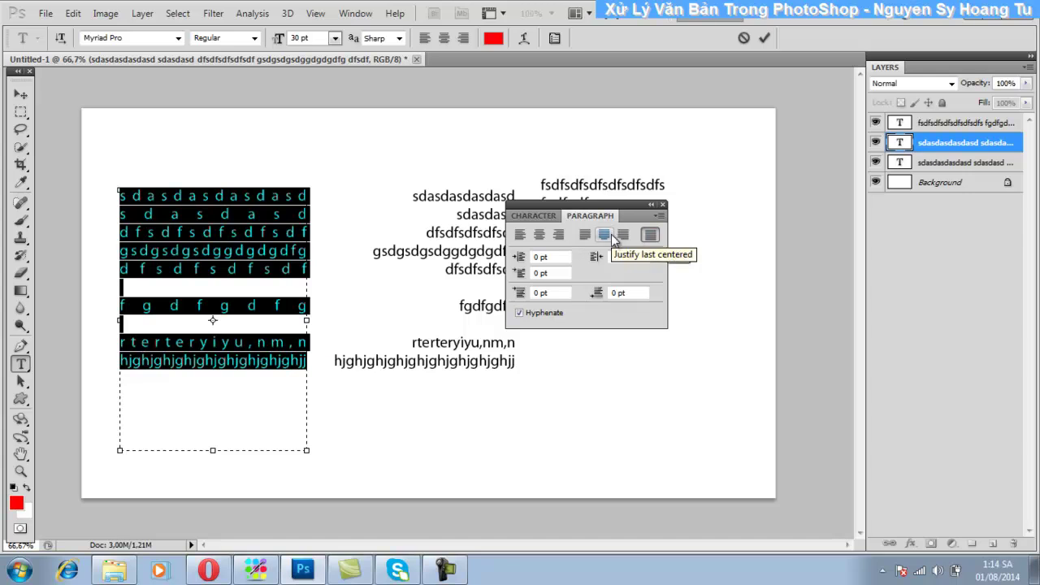
pyautogui.click(586, 236)
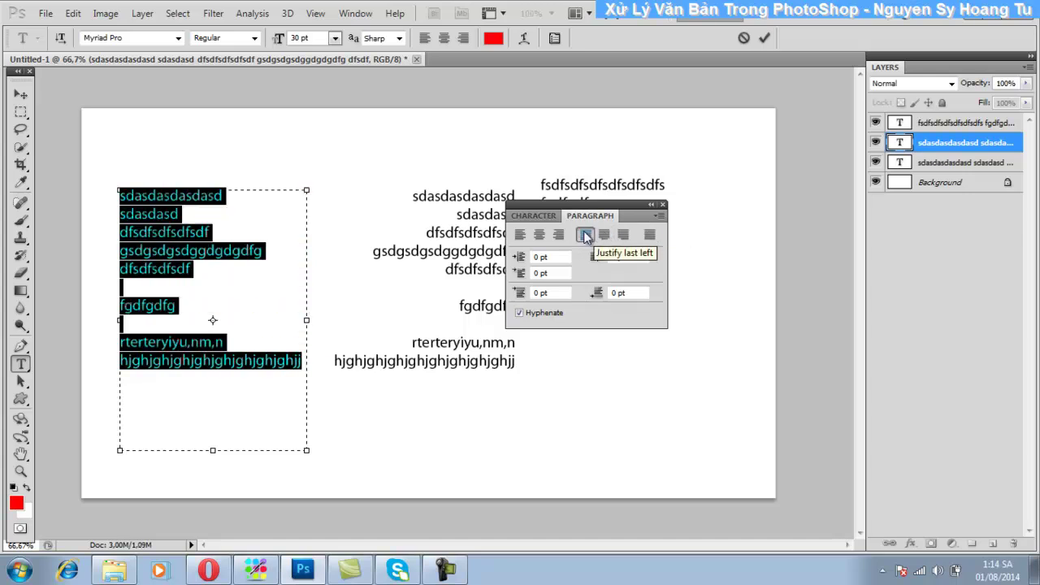
pyautogui.click(624, 235)
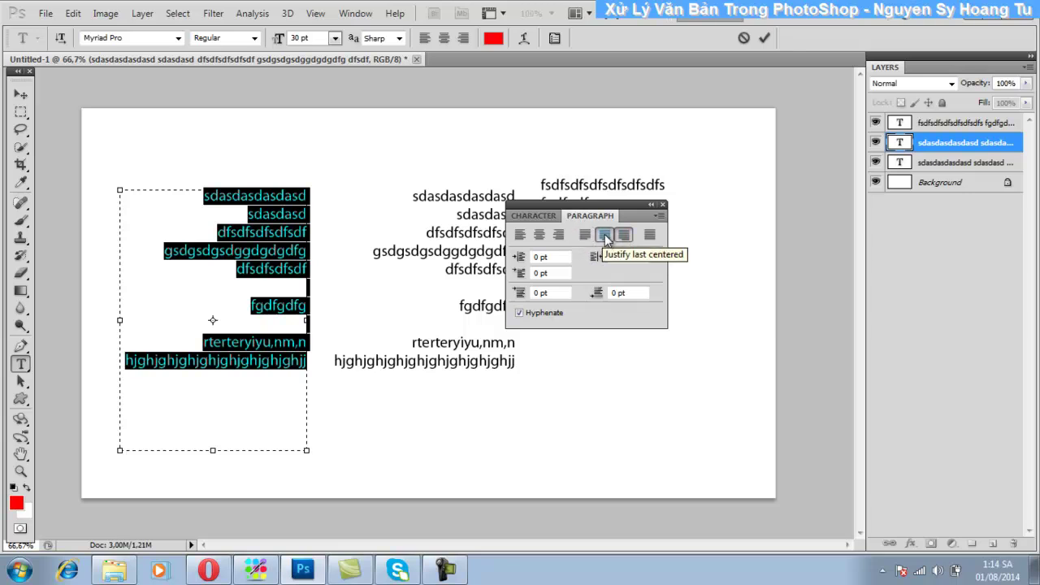
pyautogui.click(604, 235)
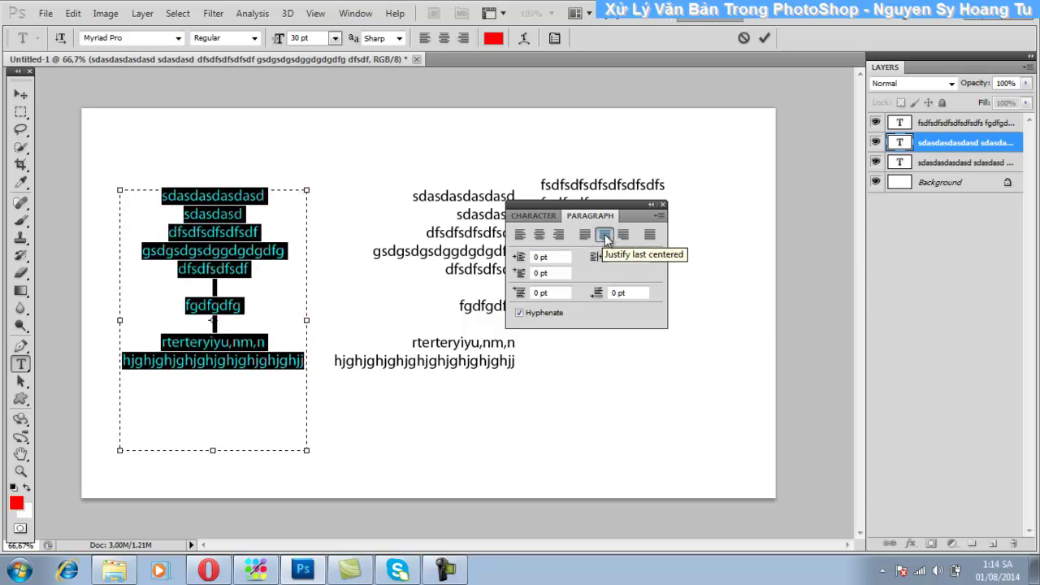
pyautogui.click(650, 235)
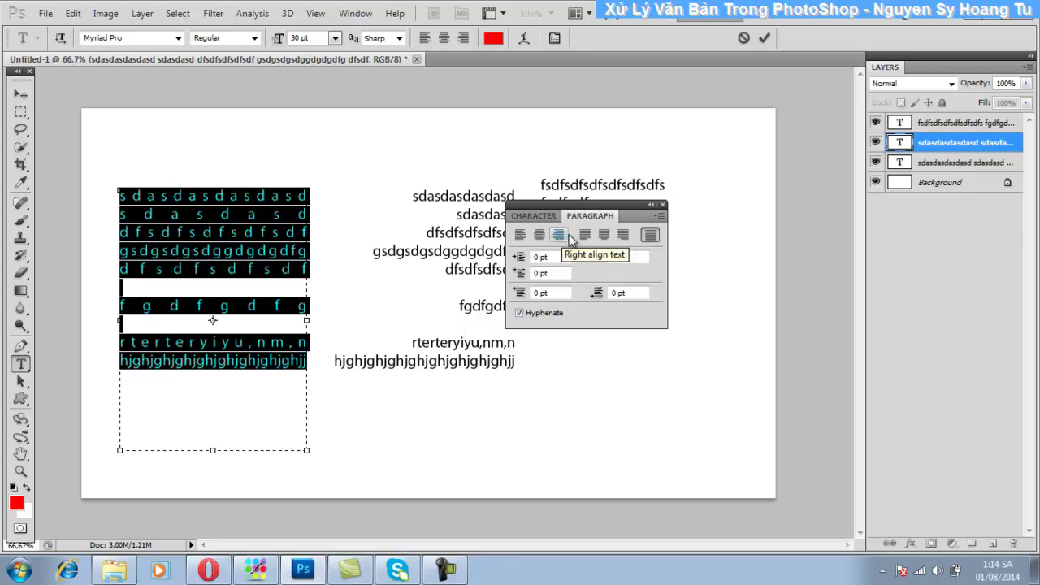
pyautogui.click(595, 237)
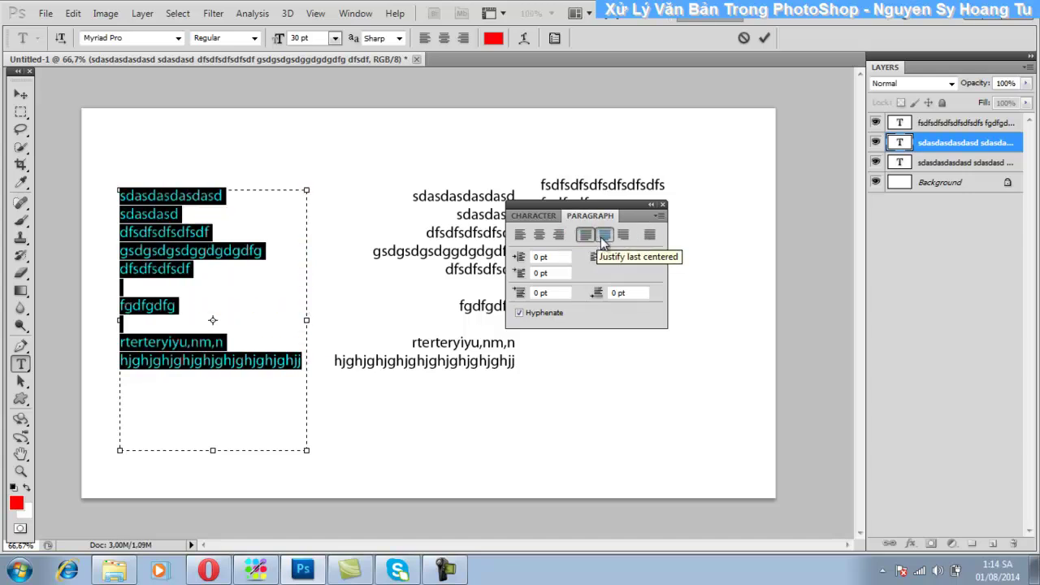
pyautogui.click(604, 235)
pyautogui.click(20, 94)
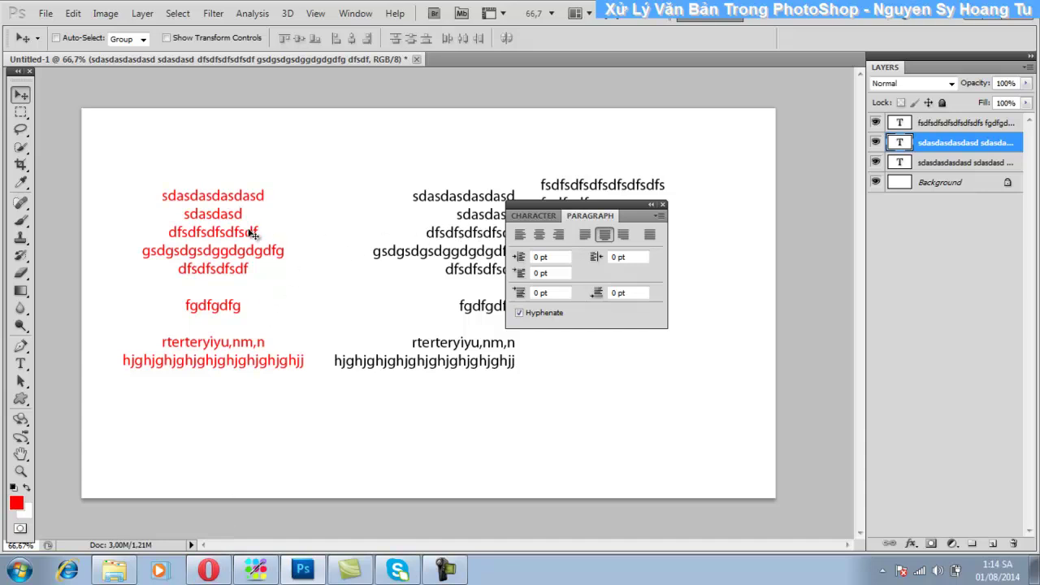
# Step: Draw a trial text box and type lines 'dgsdfsdfsdf' and 'gsdgsdgsdg fgdfg'
pyautogui.click(20, 365)
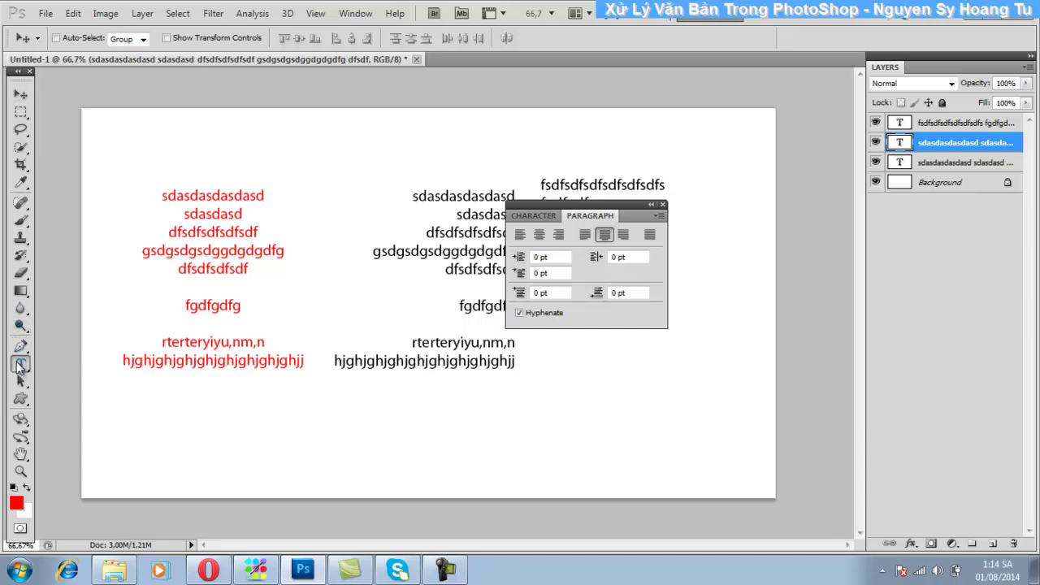
pyautogui.moveTo(263, 147); pyautogui.dragTo(435, 409)
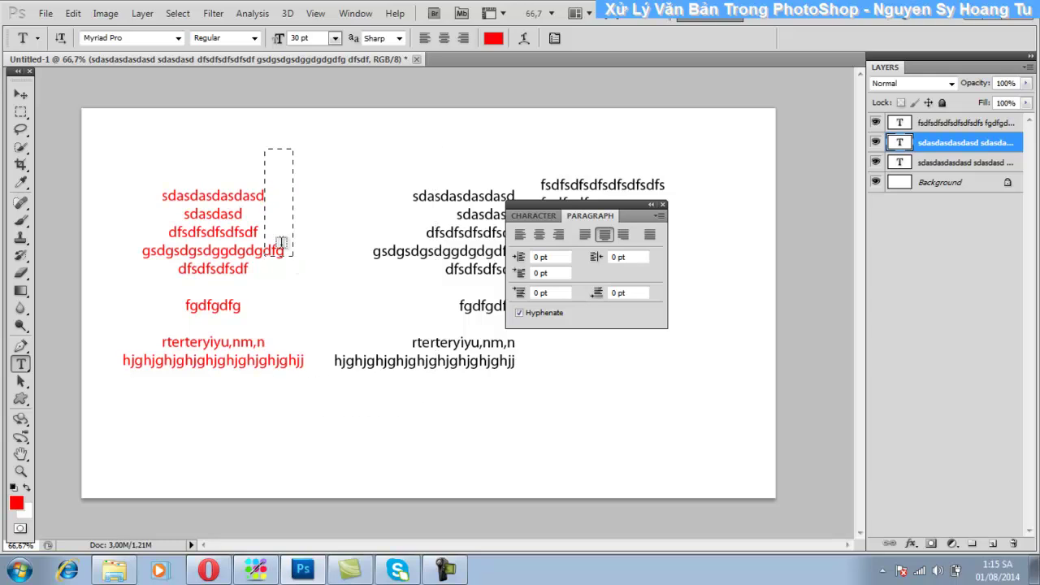
pyautogui.moveTo(435, 408)
pyautogui.mouseDown()
pyautogui.moveTo(280, 168)
pyautogui.moveTo(424, 410)
pyautogui.mouseUp()
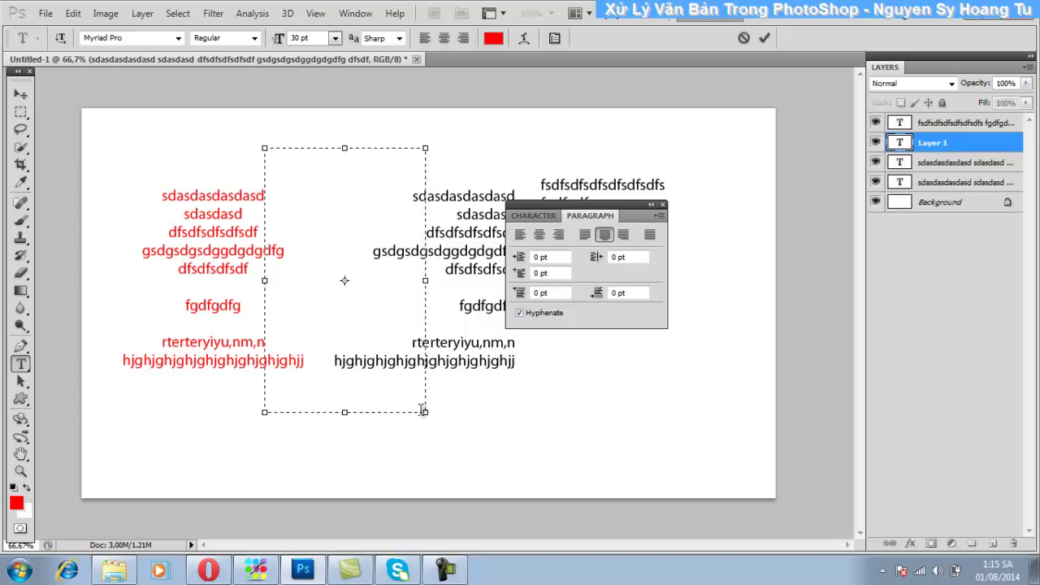
pyautogui.write('dgsdfsdfsdf')
pyautogui.press('Return')
pyautogui.write('gsdgsdgsdg ')
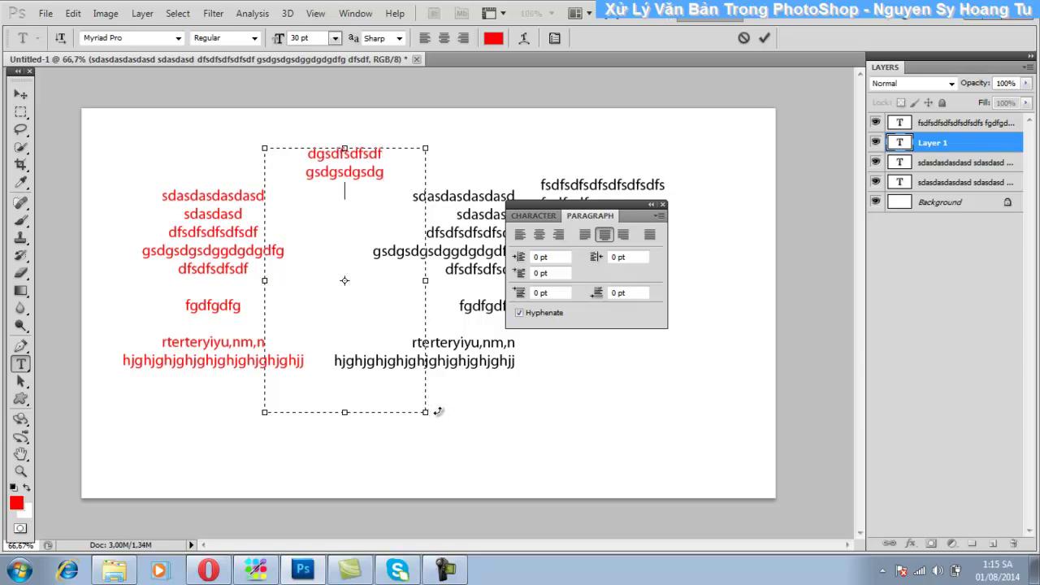
pyautogui.write('fgdfg')
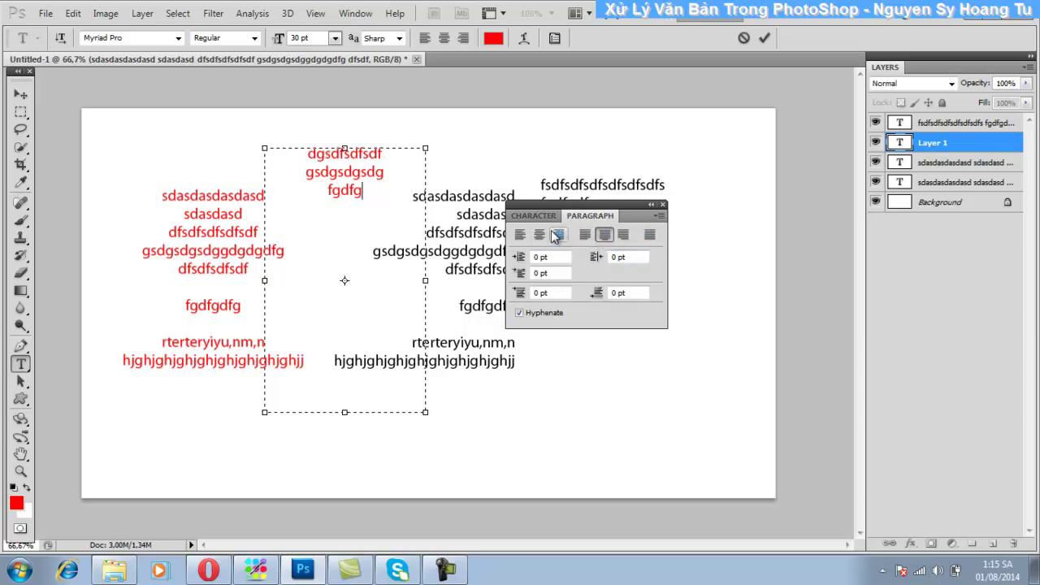
# Step: Commit and delete the trial text layer, then move the Paragraph panel lower right
pyautogui.click(20, 94)
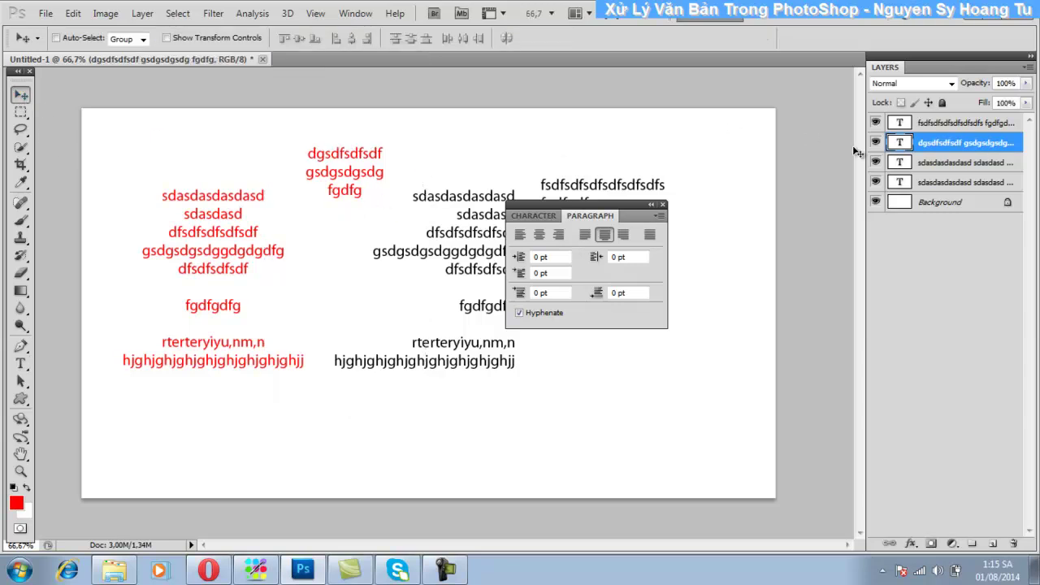
pyautogui.click(1012, 544)
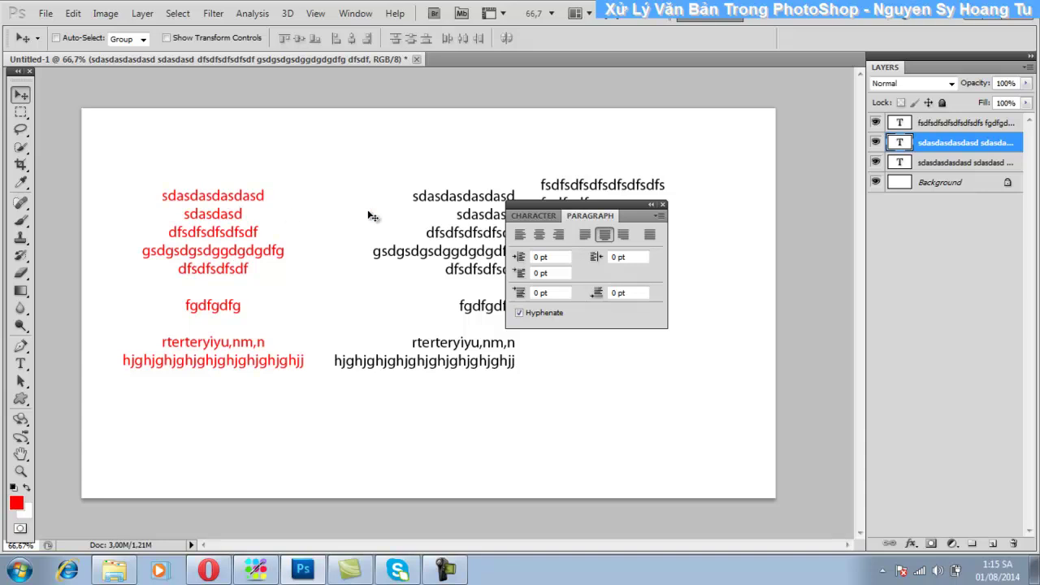
pyautogui.moveTo(543, 205); pyautogui.dragTo(656, 266)
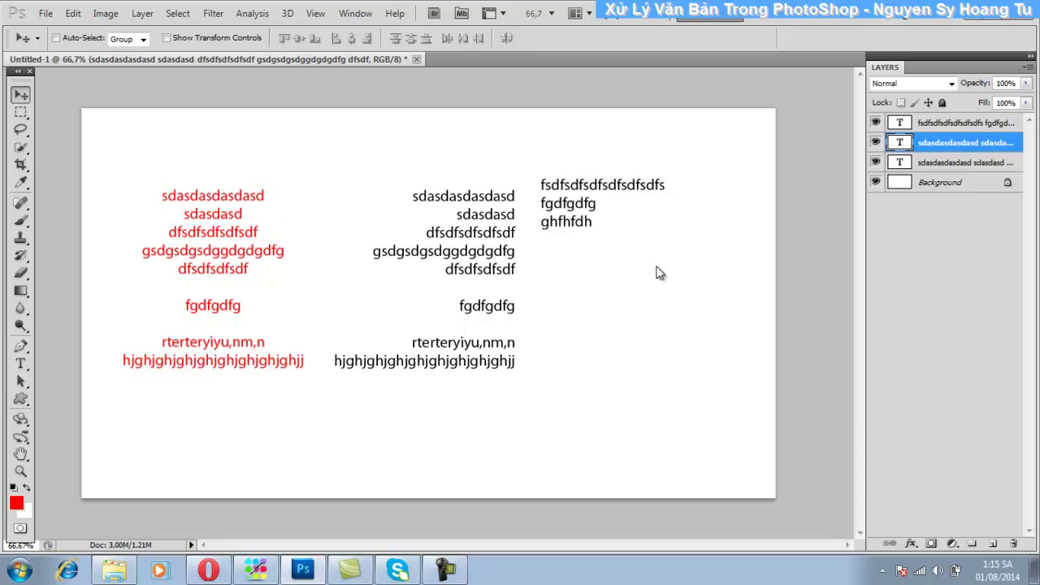
pyautogui.press('t')
pyautogui.click(503, 230)
pyautogui.moveTo(394, 191); pyautogui.dragTo(561, 386)
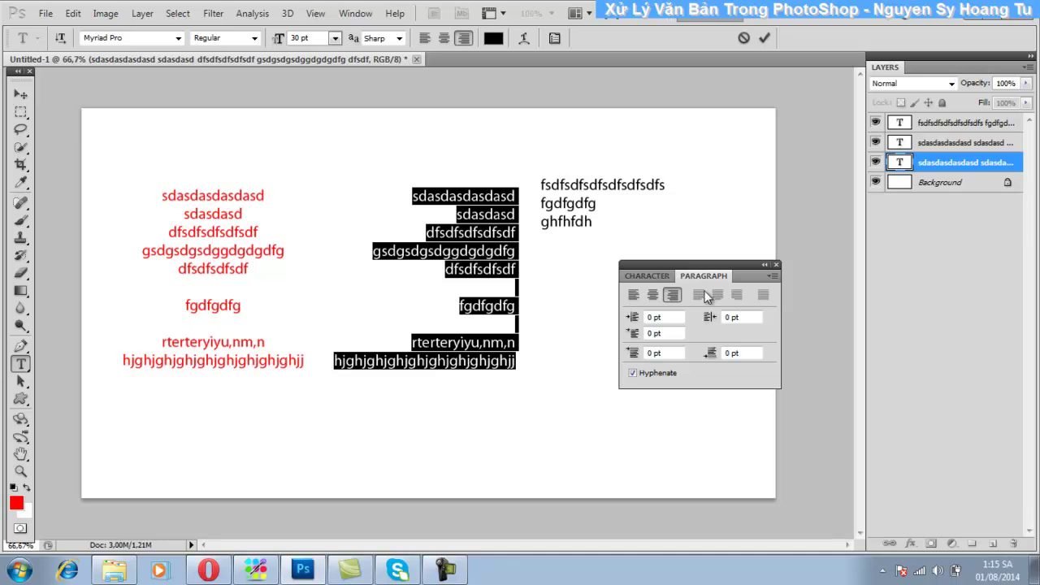
pyautogui.click(20, 94)
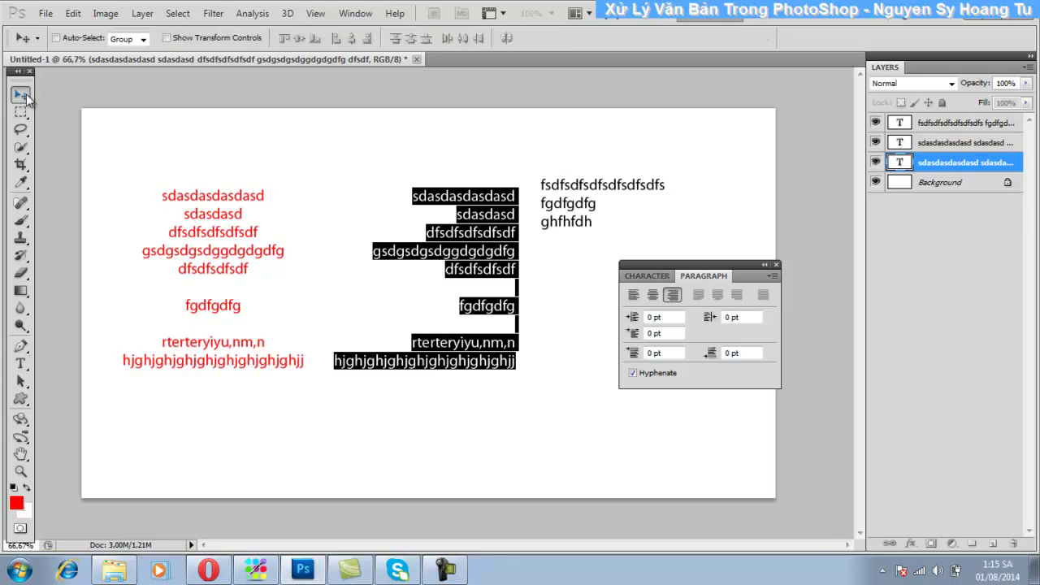
pyautogui.press('t')
pyautogui.click(187, 270)
pyautogui.moveTo(162, 196); pyautogui.dragTo(311, 376)
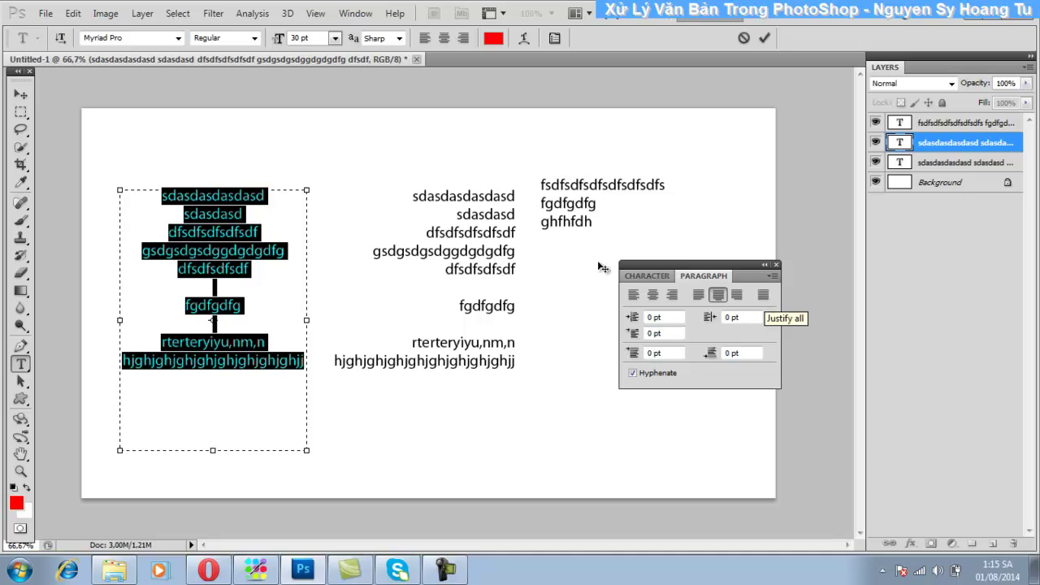
pyautogui.click(20, 94)
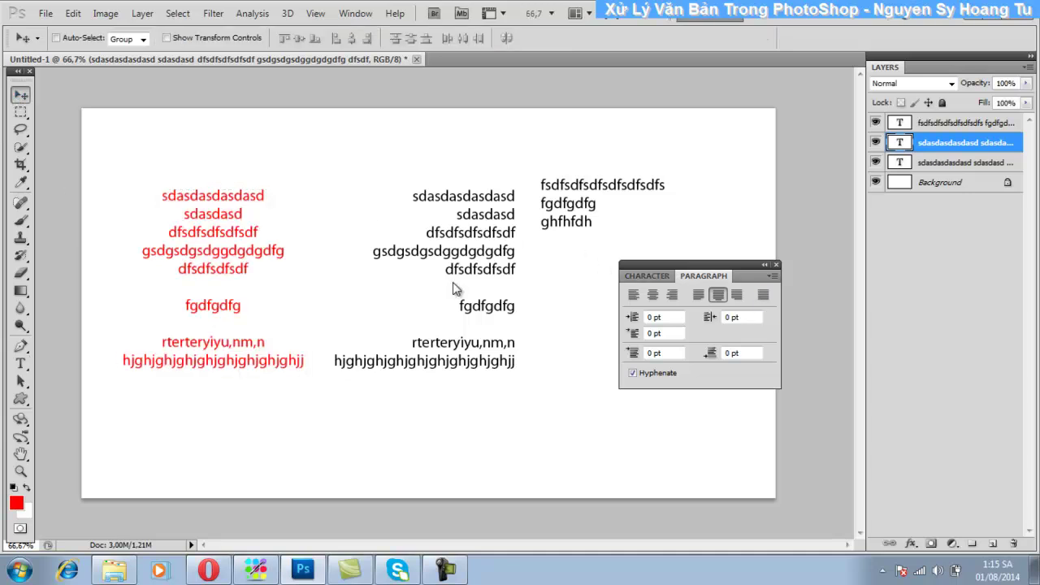
pyautogui.press('t')
pyautogui.moveTo(410, 195); pyautogui.dragTo(524, 388)
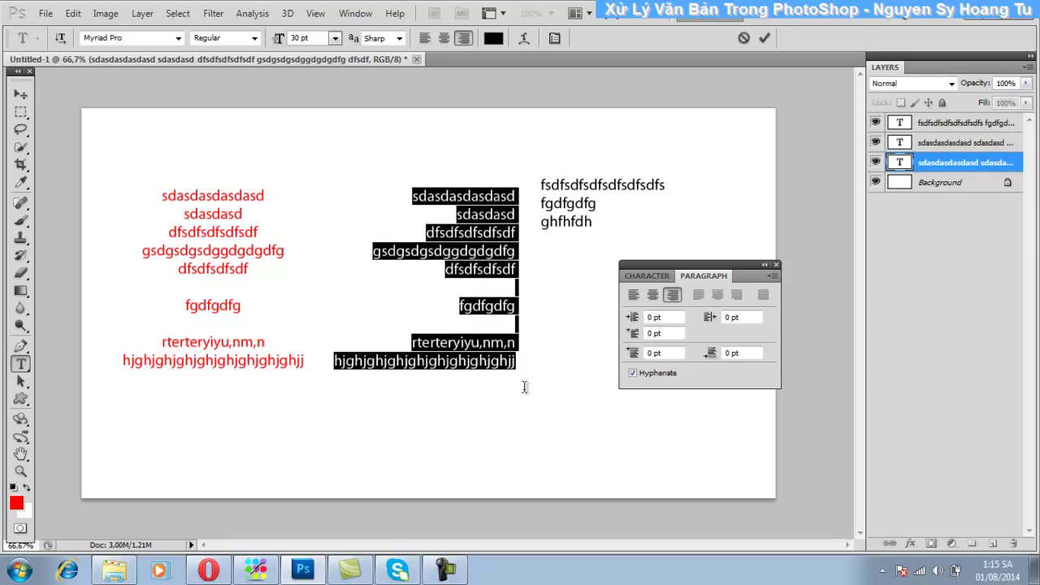
pyautogui.click(455, 233)
pyautogui.moveTo(408, 195); pyautogui.dragTo(543, 413)
pyautogui.click(20, 95)
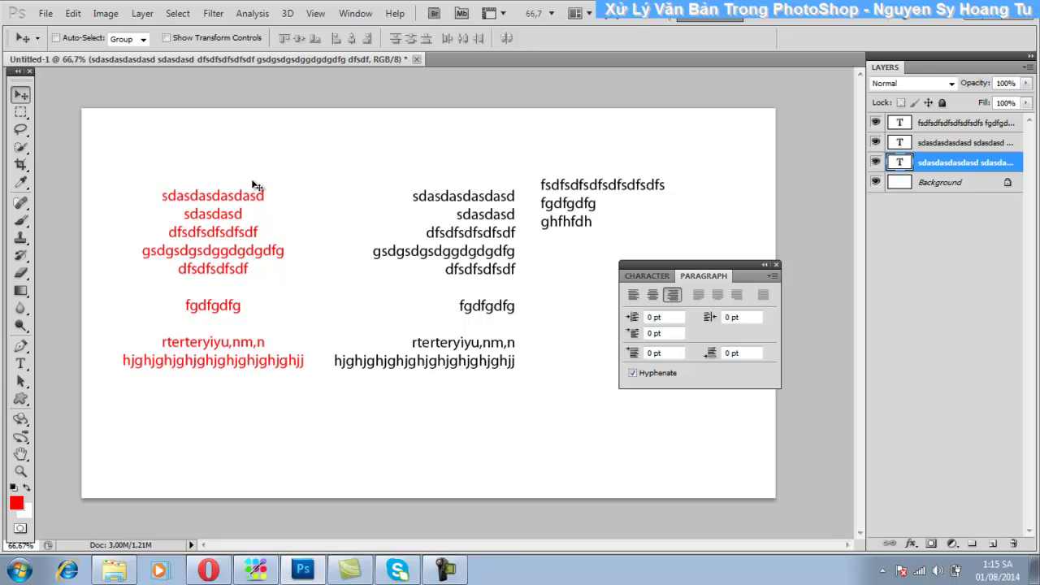
# Step: Add black point text 'édfsdfsdfs' below the red paragraph near the lower left
pyautogui.click(20, 363)
pyautogui.click(189, 426)
pyautogui.write('édfsdfsdfs')
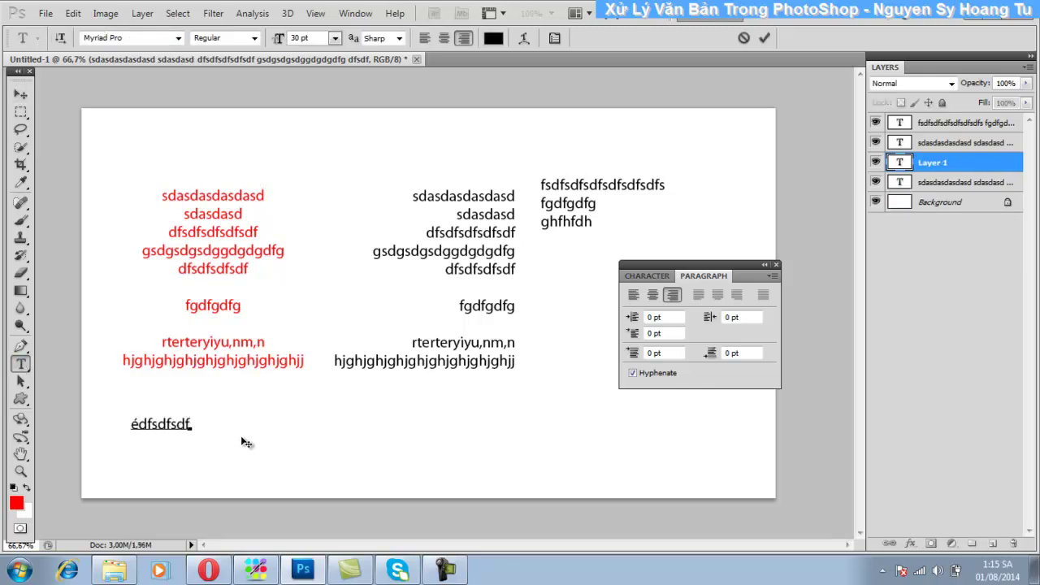
pyautogui.click(21, 94)
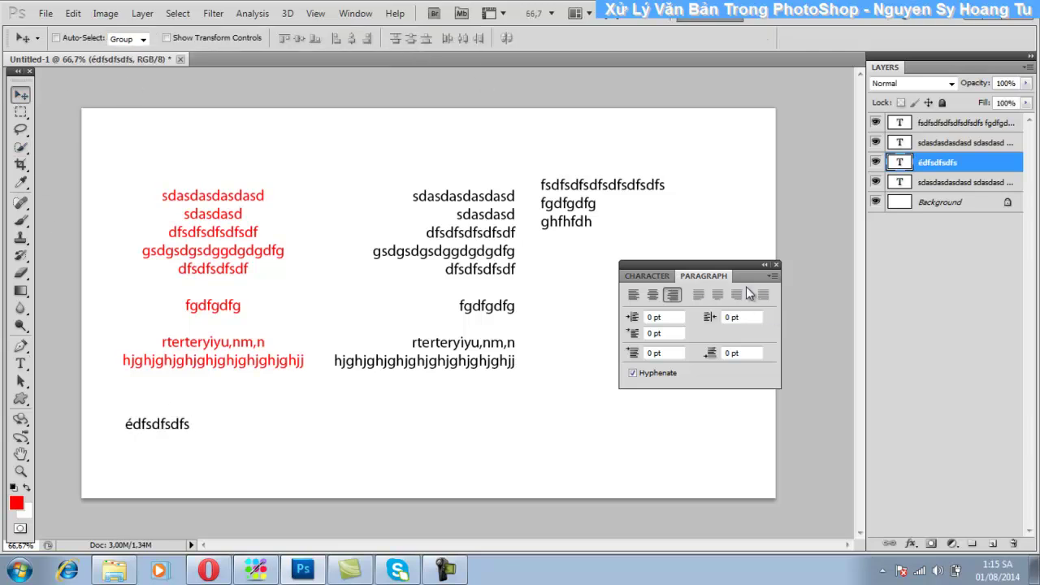
pyautogui.click(21, 363)
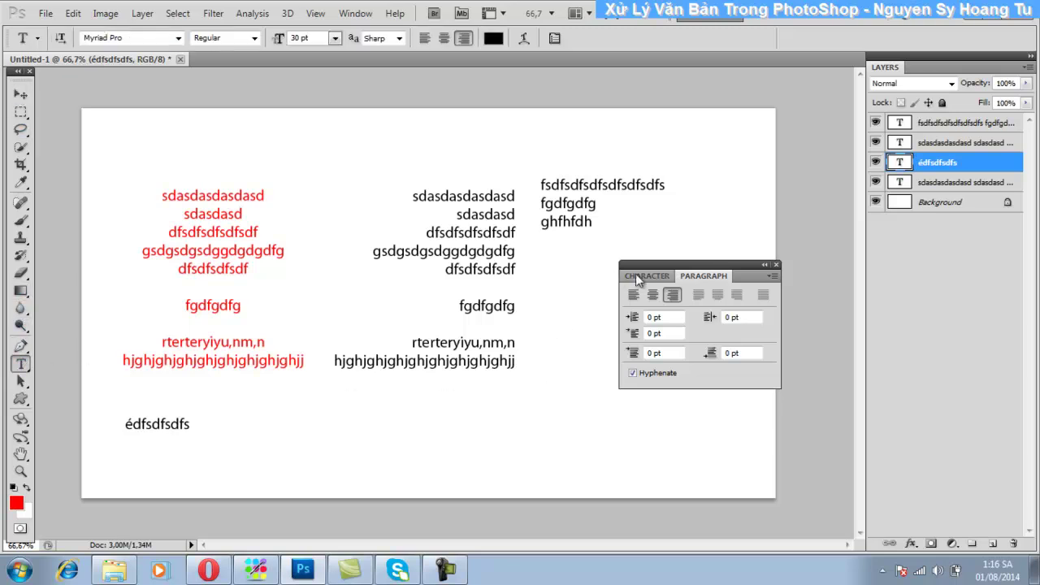
# Step: Draw a paragraph box right of the black block containing the lines 'dfsdfsdfsdf' and 'fgdfgd'
pyautogui.moveTo(650, 266); pyautogui.dragTo(824, 274)
pyautogui.moveTo(554, 261); pyautogui.dragTo(742, 463)
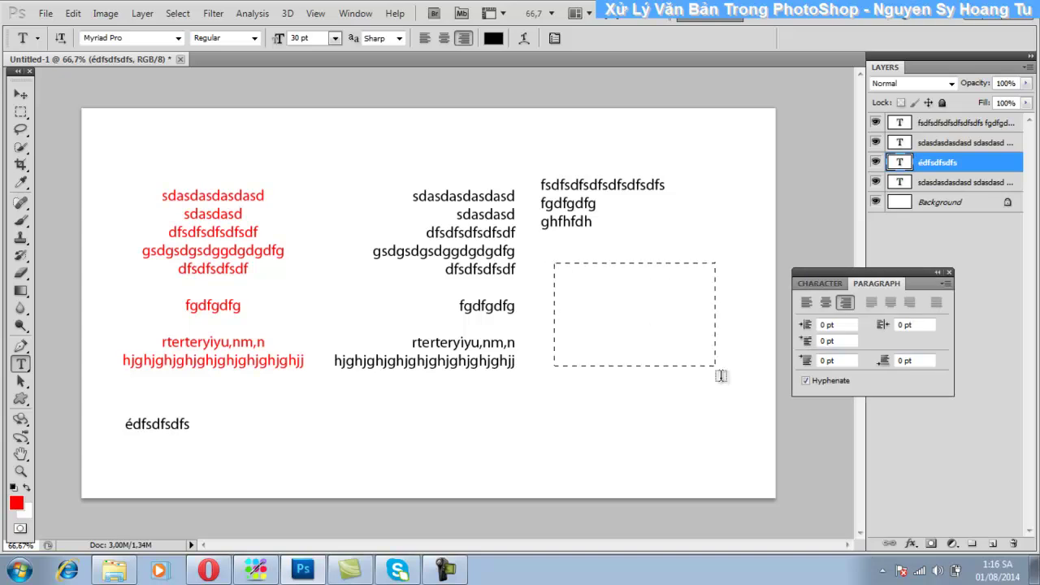
pyautogui.write('dfsdfsdfsdf')
pyautogui.press('Return')
pyautogui.write('fgdfgd')
pyautogui.press('Return')
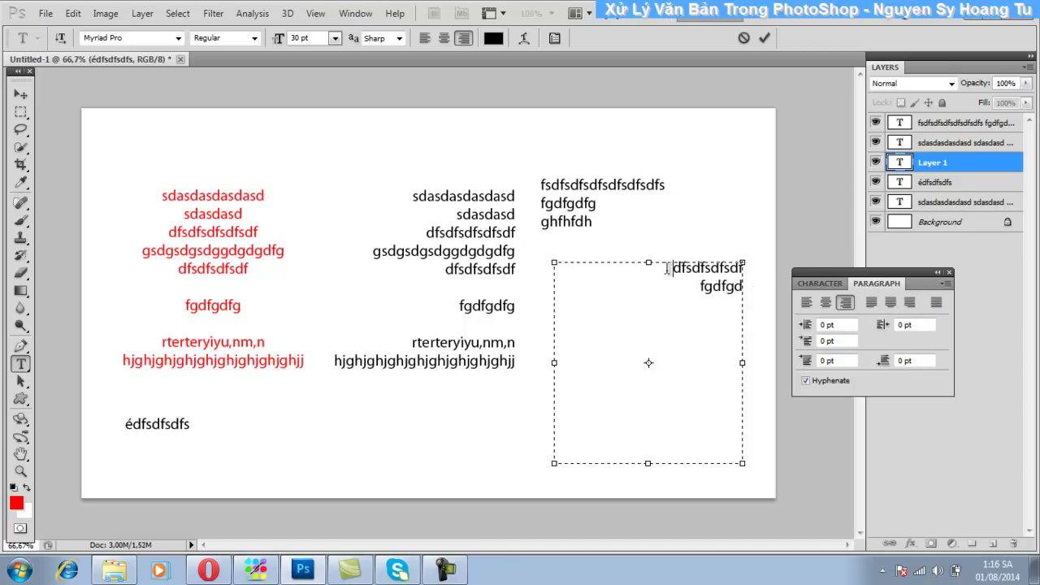
# Step: Apply Justify all to both lines so they spread across the box width, then commit
pyautogui.moveTo(671, 268); pyautogui.dragTo(761, 301)
pyautogui.click(870, 302)
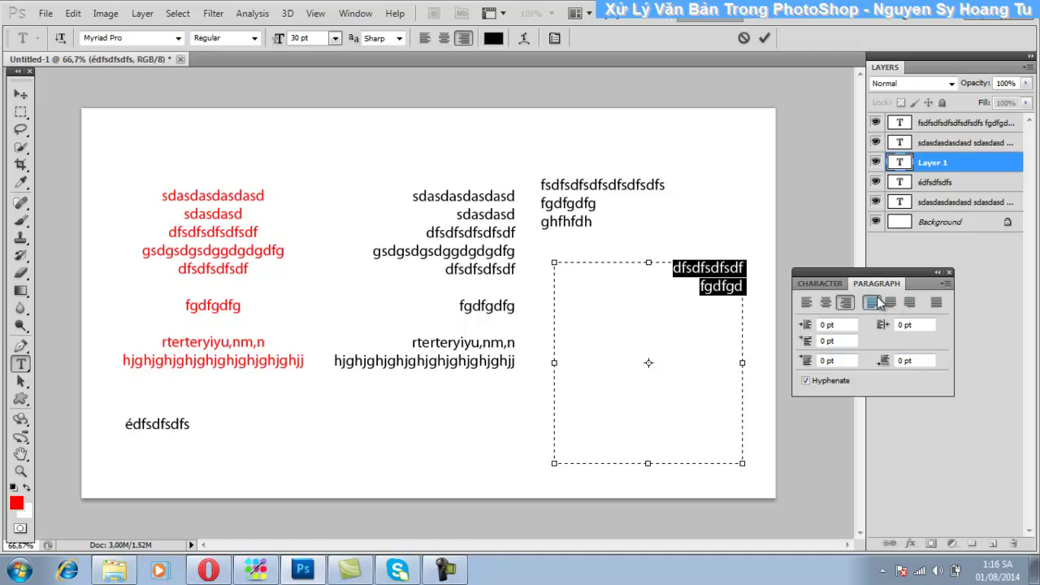
pyautogui.click(889, 303)
pyautogui.click(909, 303)
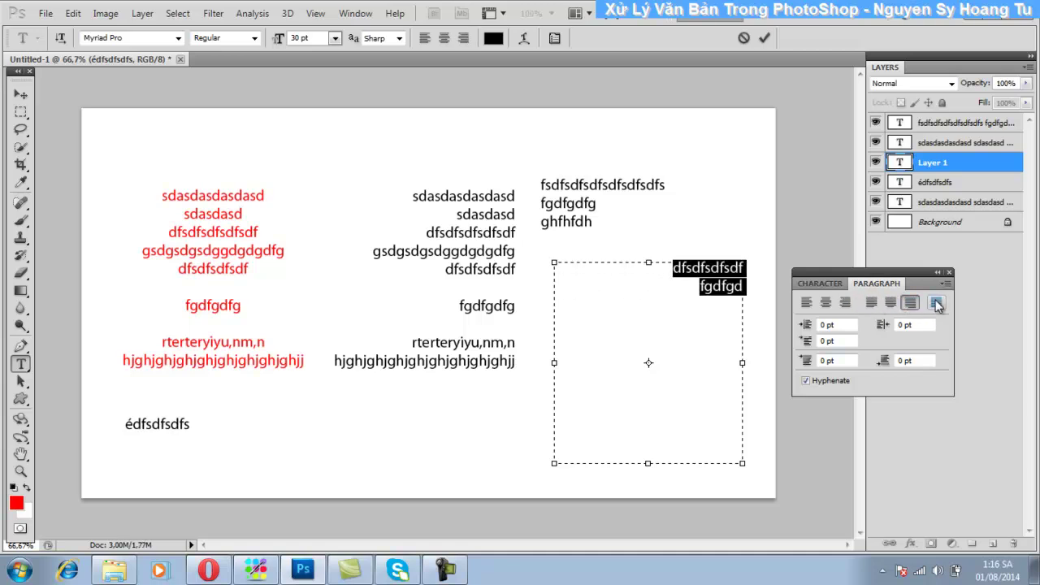
pyautogui.click(937, 303)
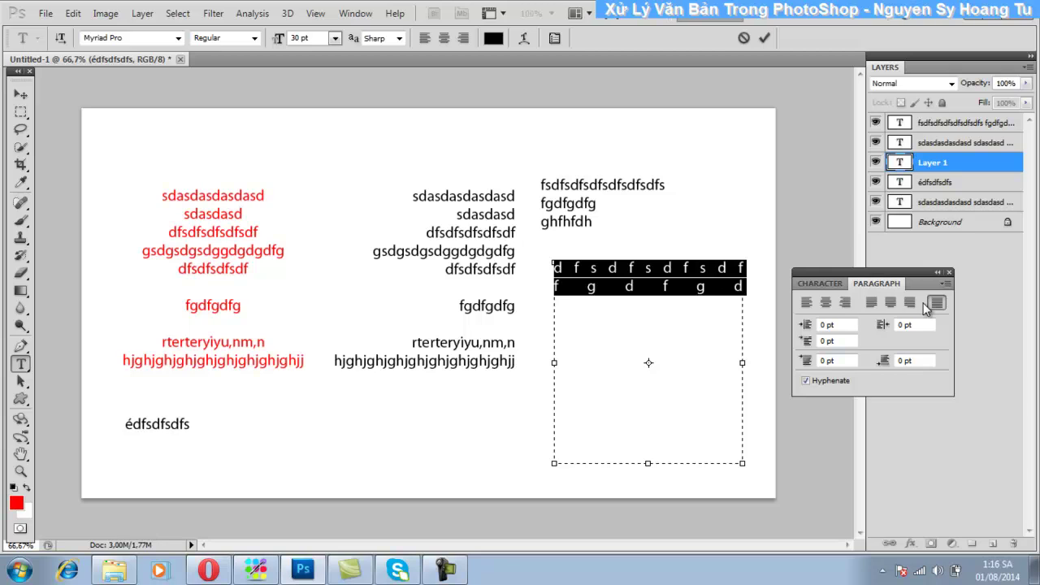
pyautogui.click(20, 95)
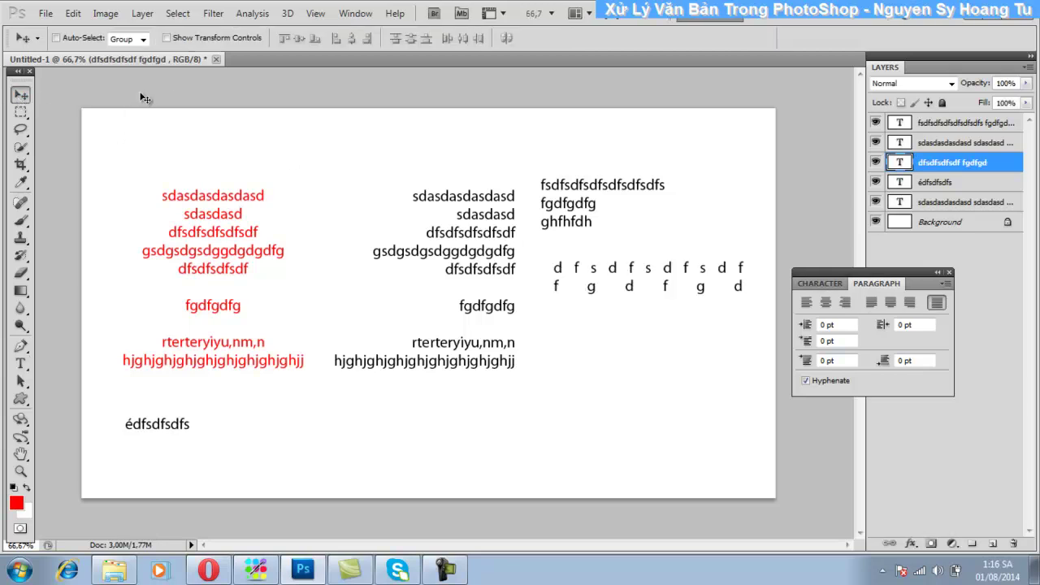